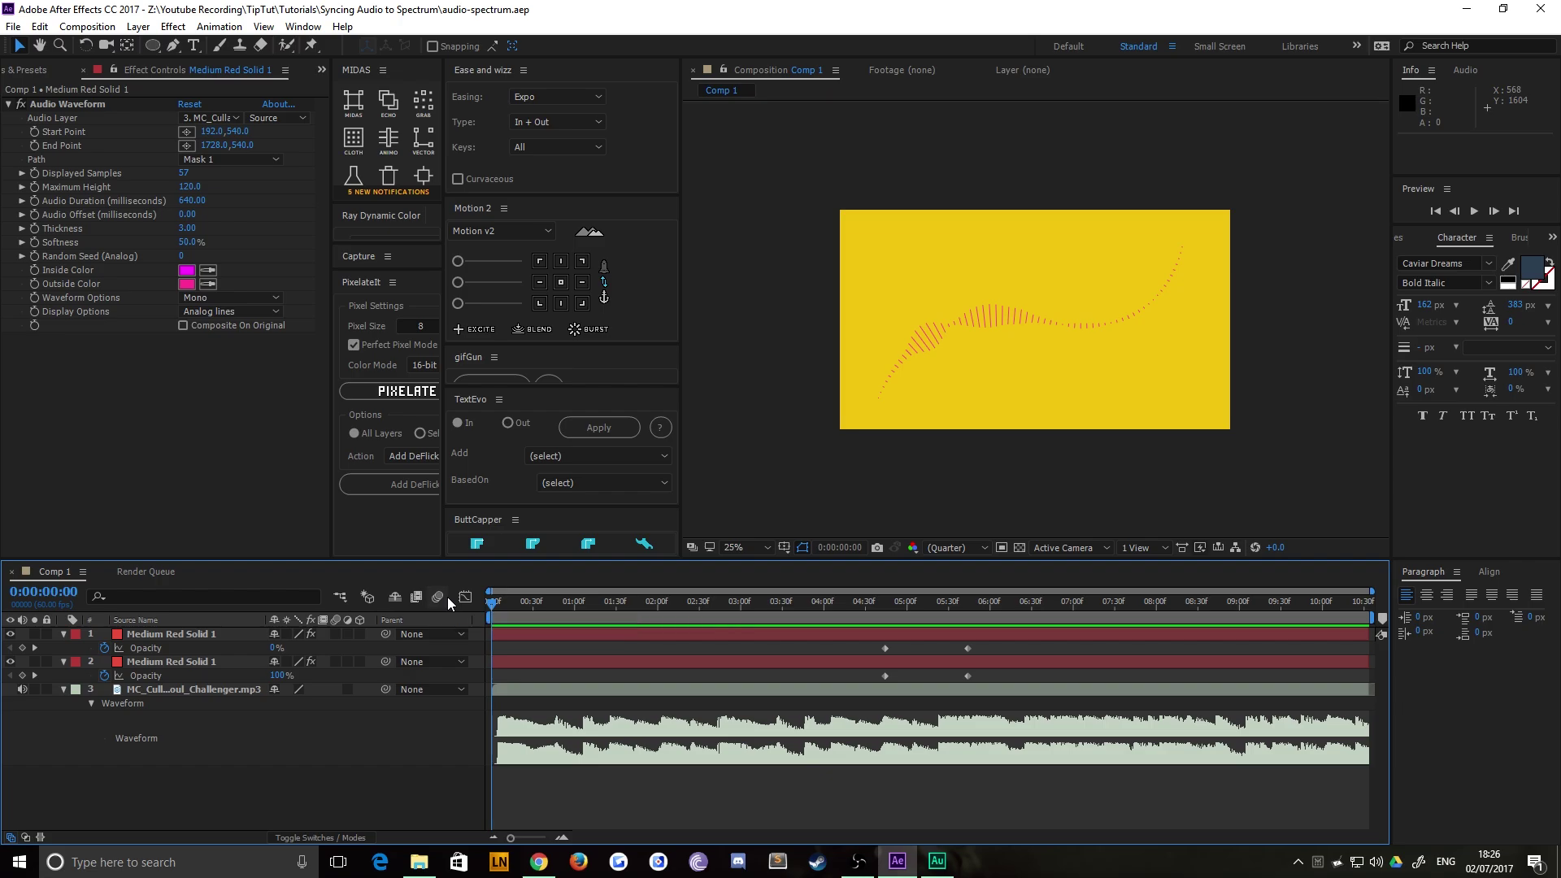
Step: Raise the Audio Waveform layer's Displayed Samples from 57 to 304
key(space)
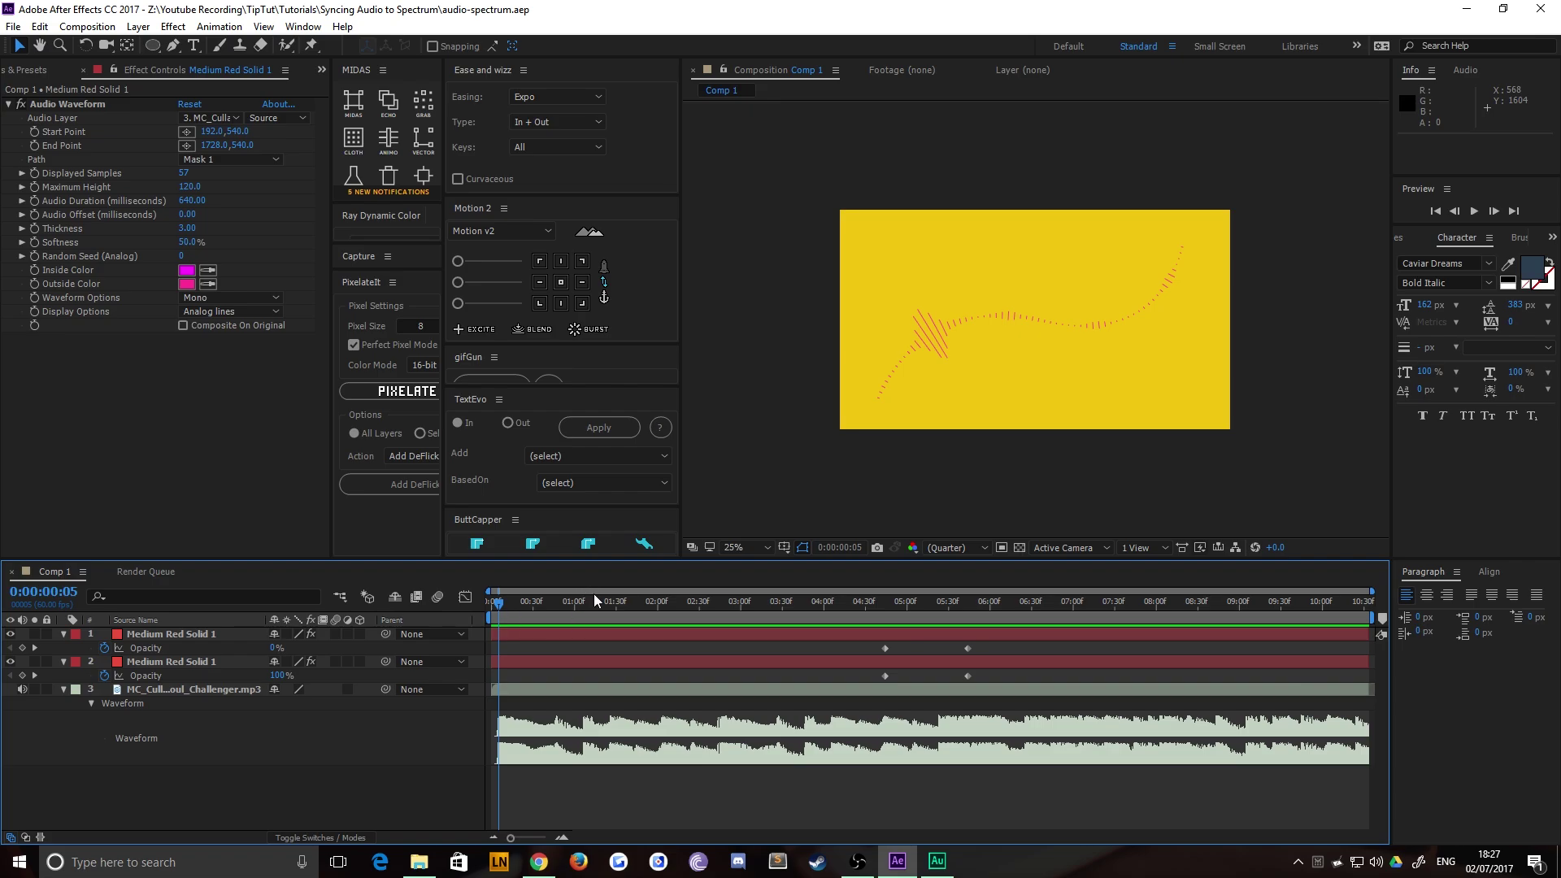
click(198, 633)
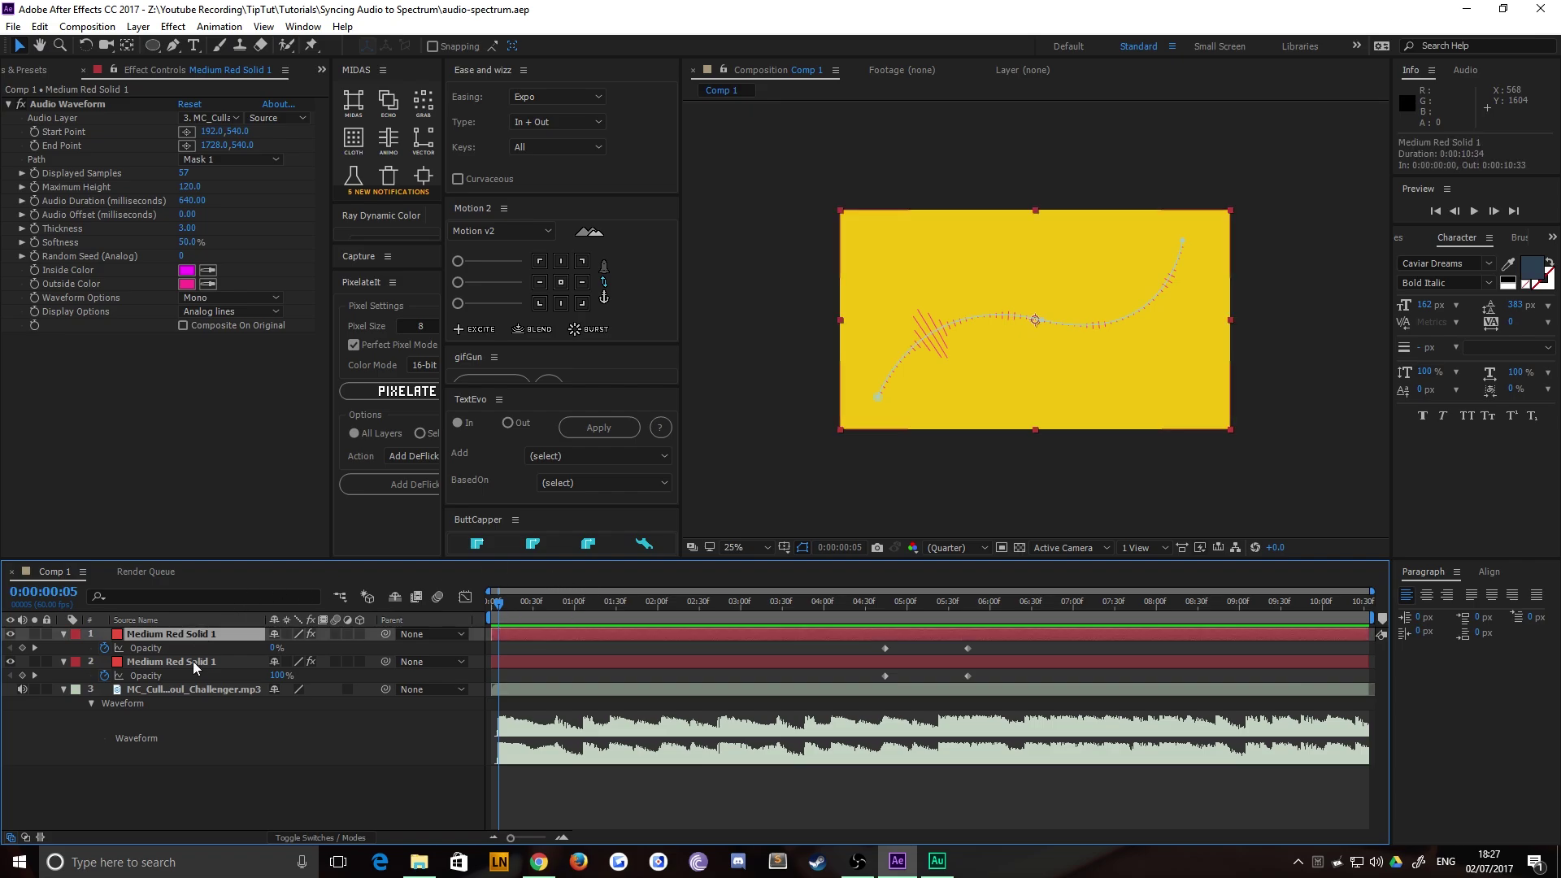
click(195, 664)
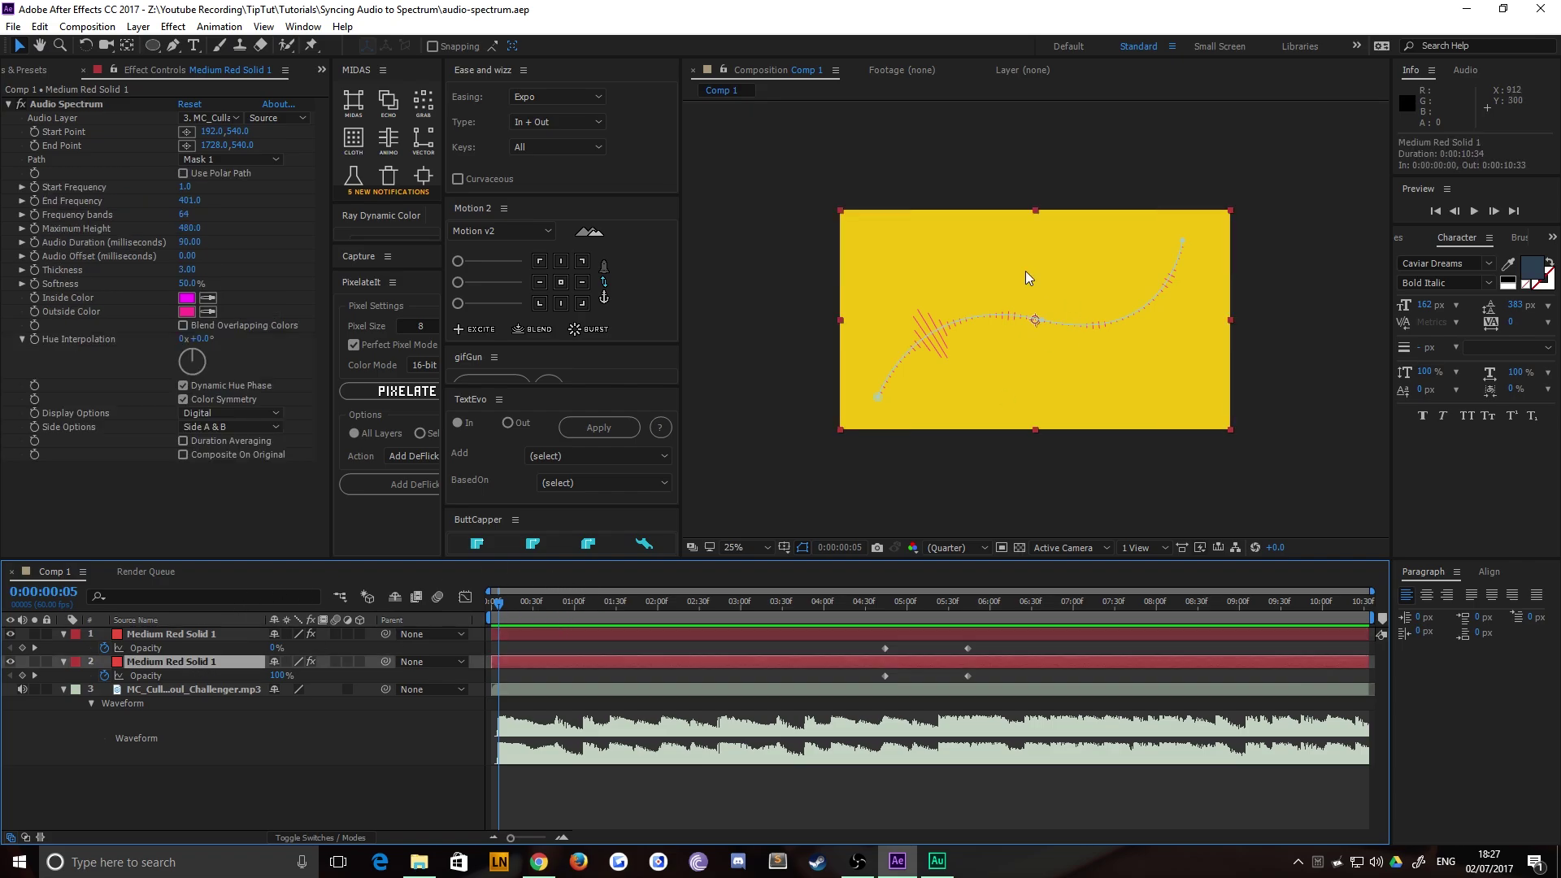
click(772, 351)
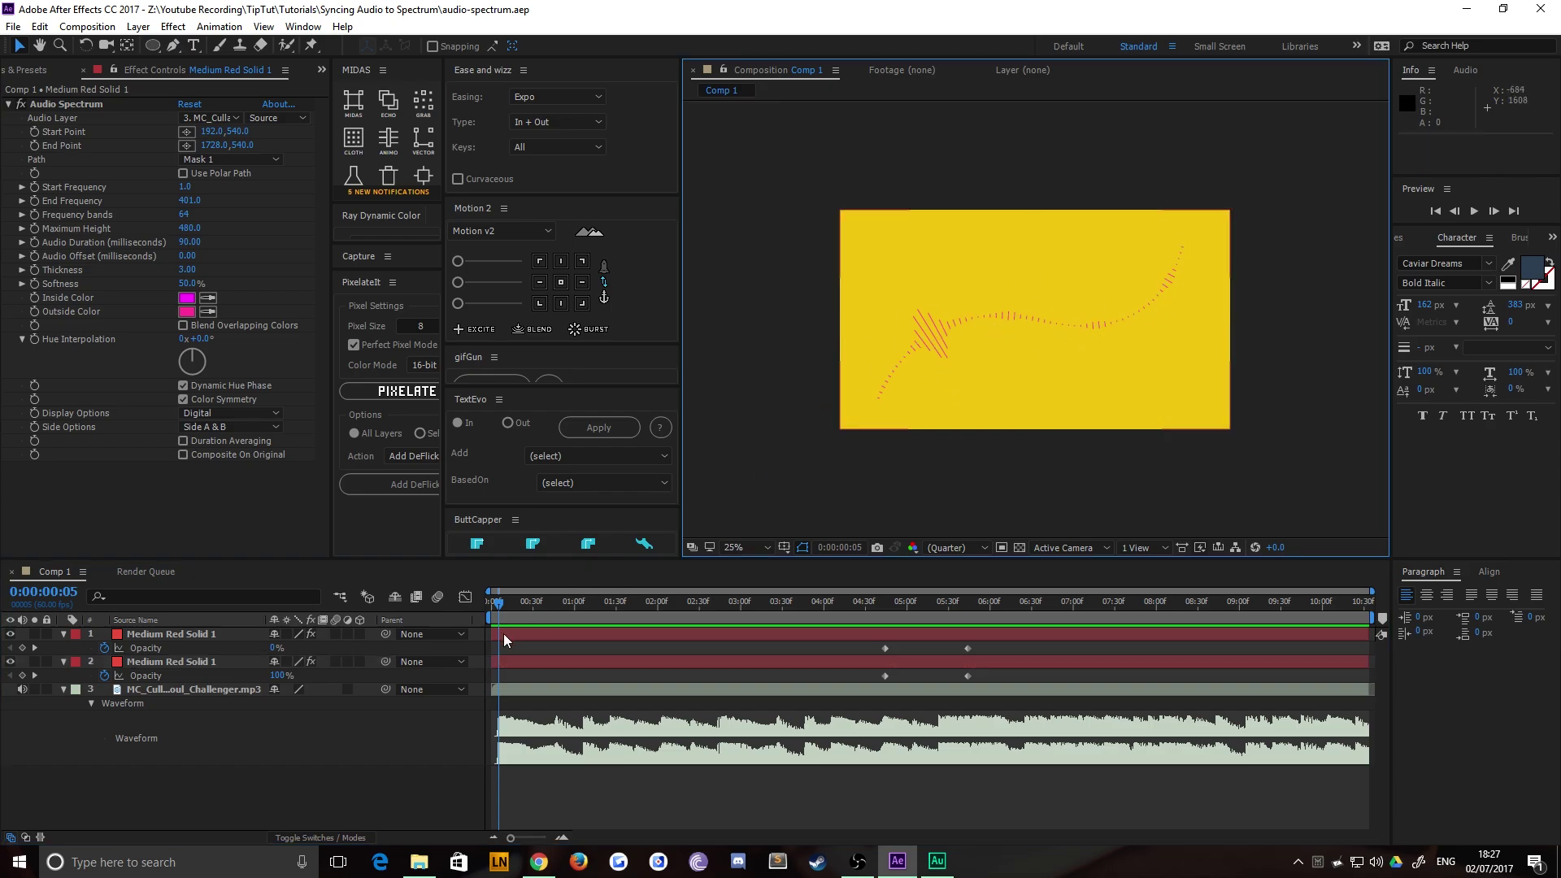
click(213, 636)
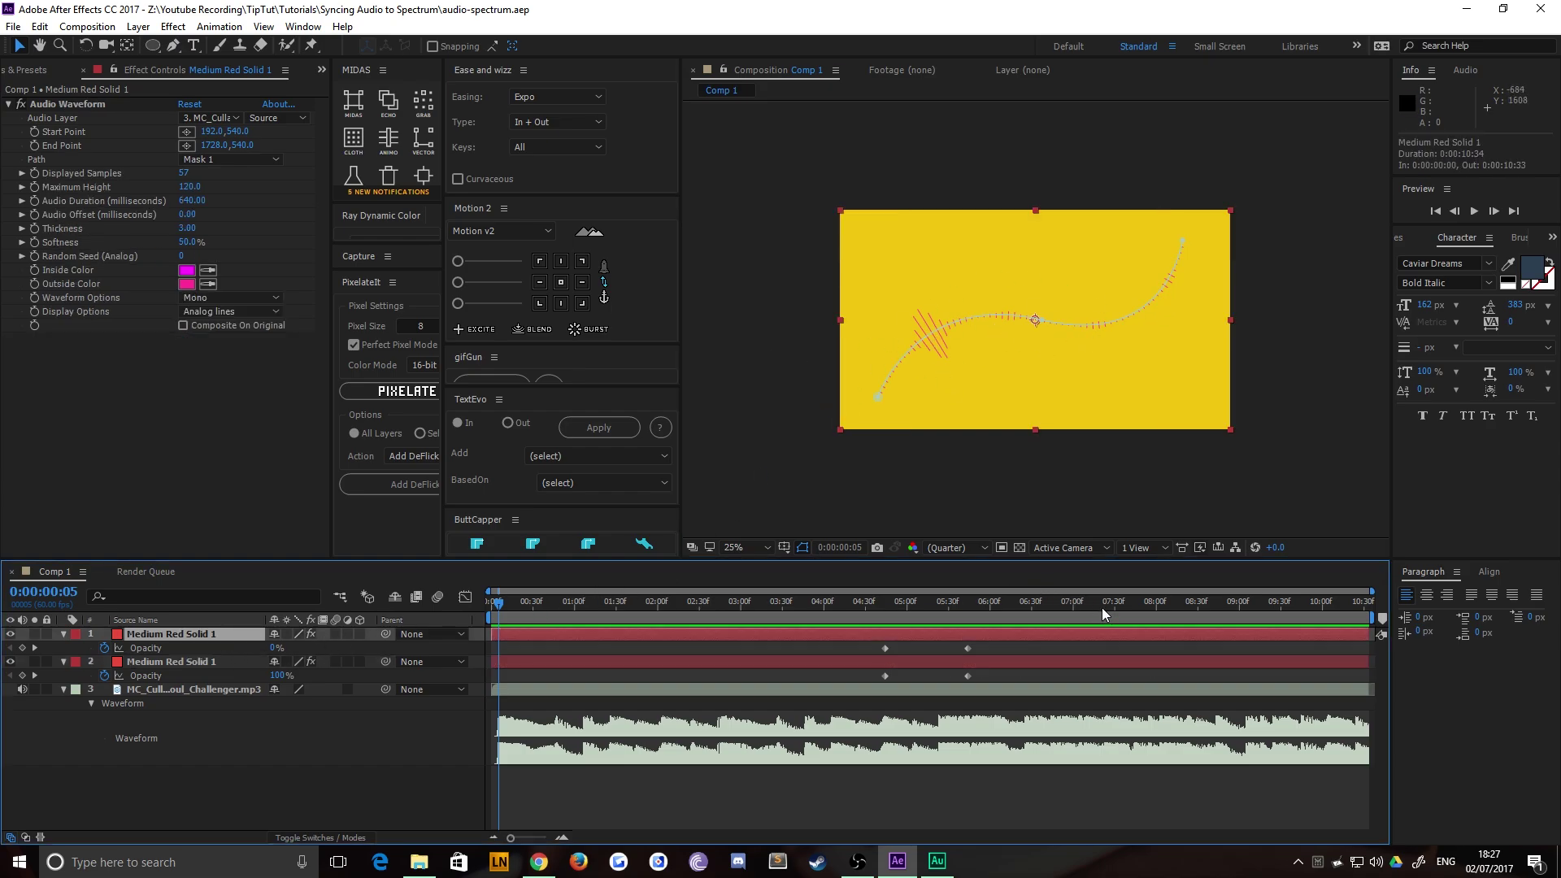
click(1148, 602)
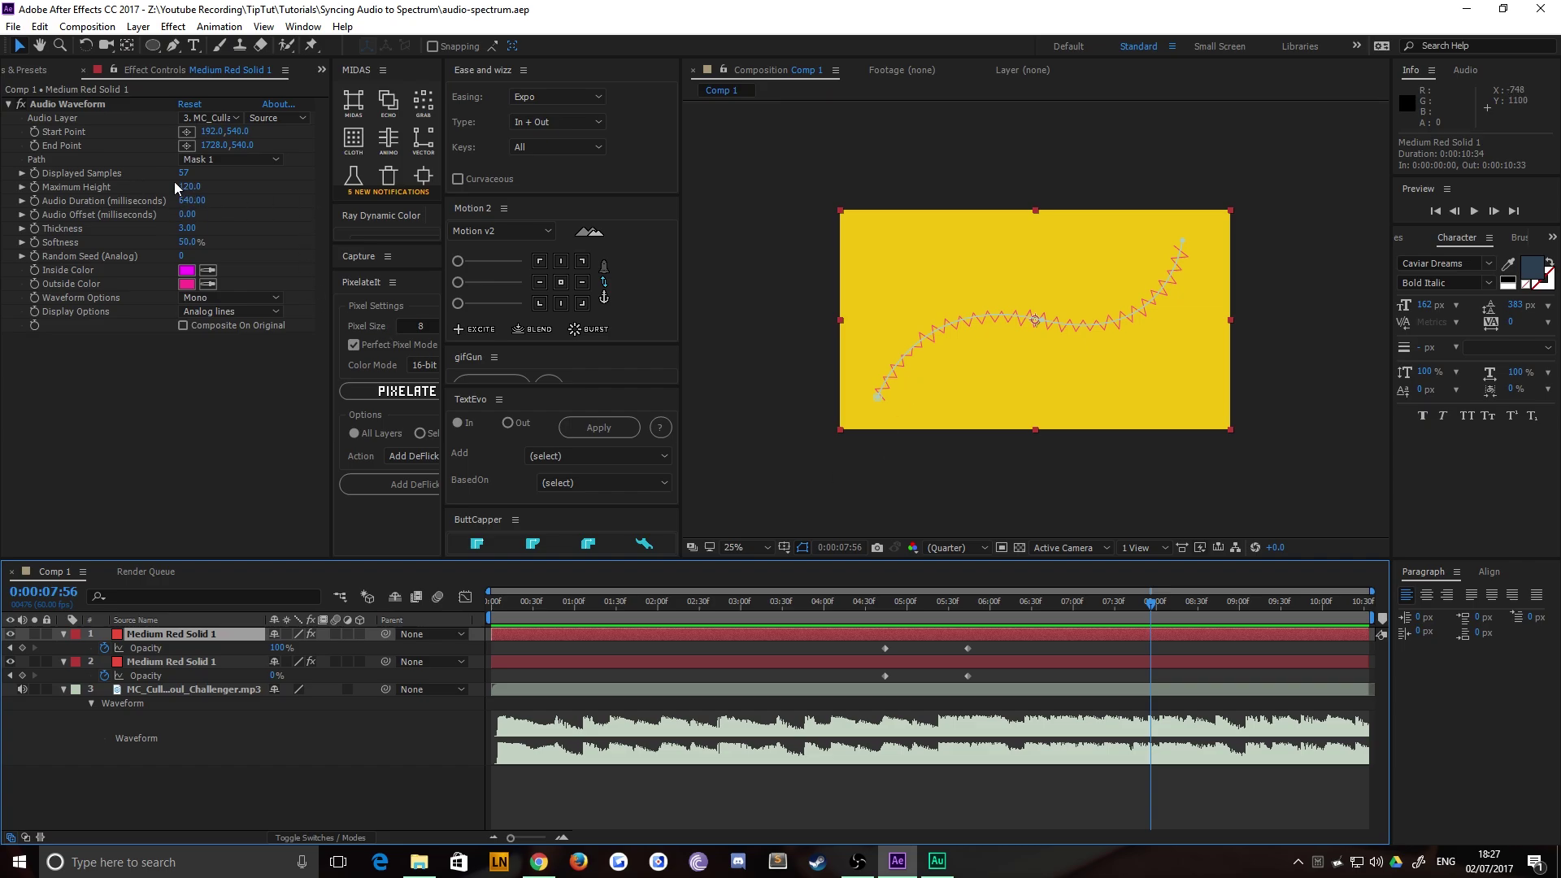
drag(198, 173, 342, 173)
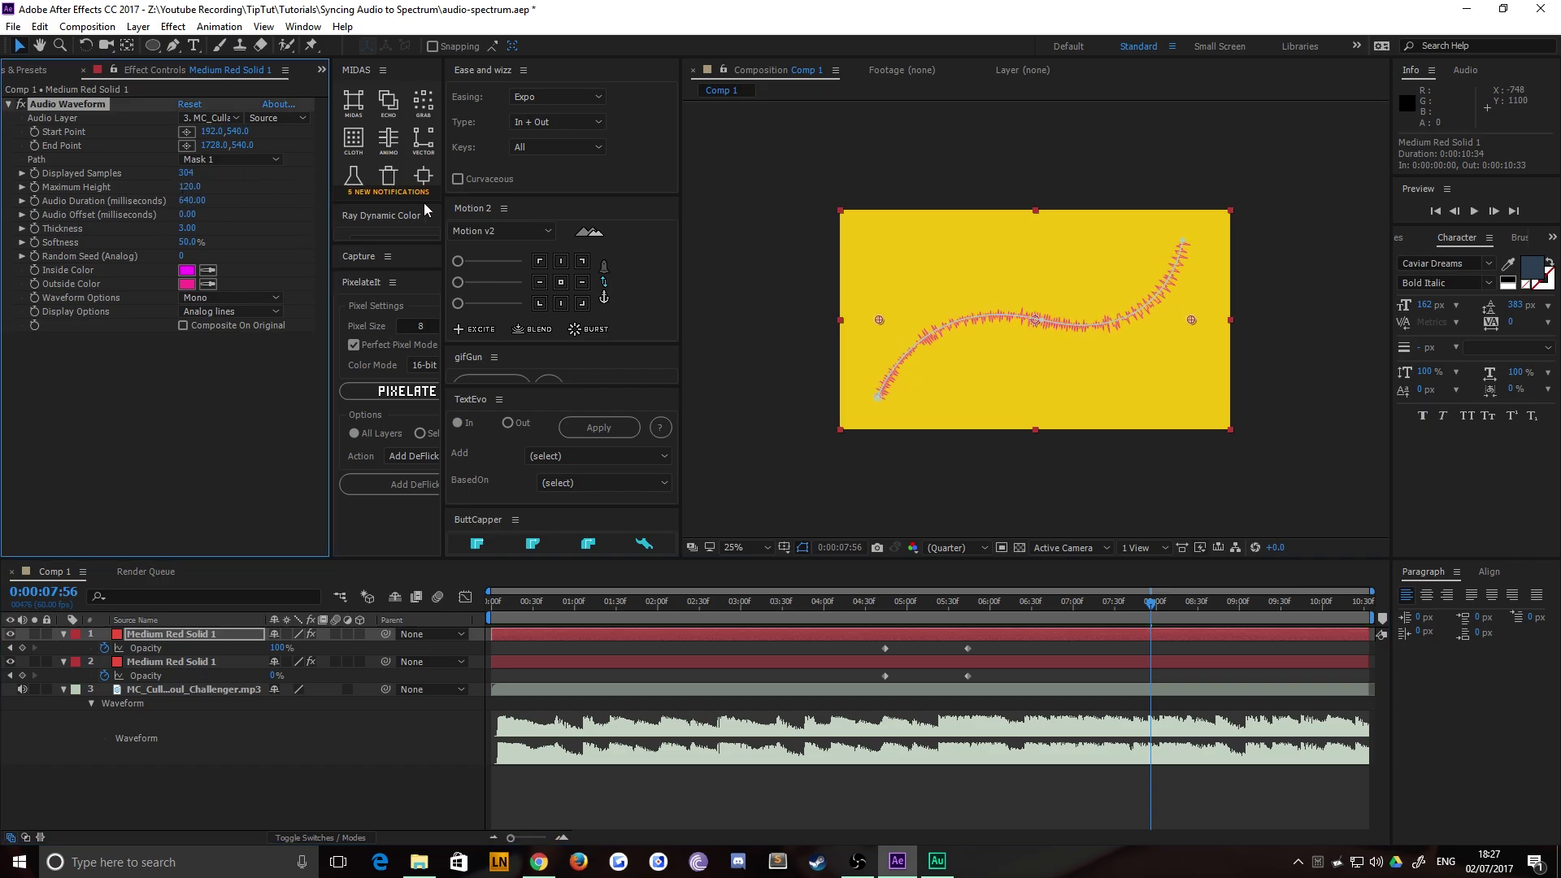
click(861, 403)
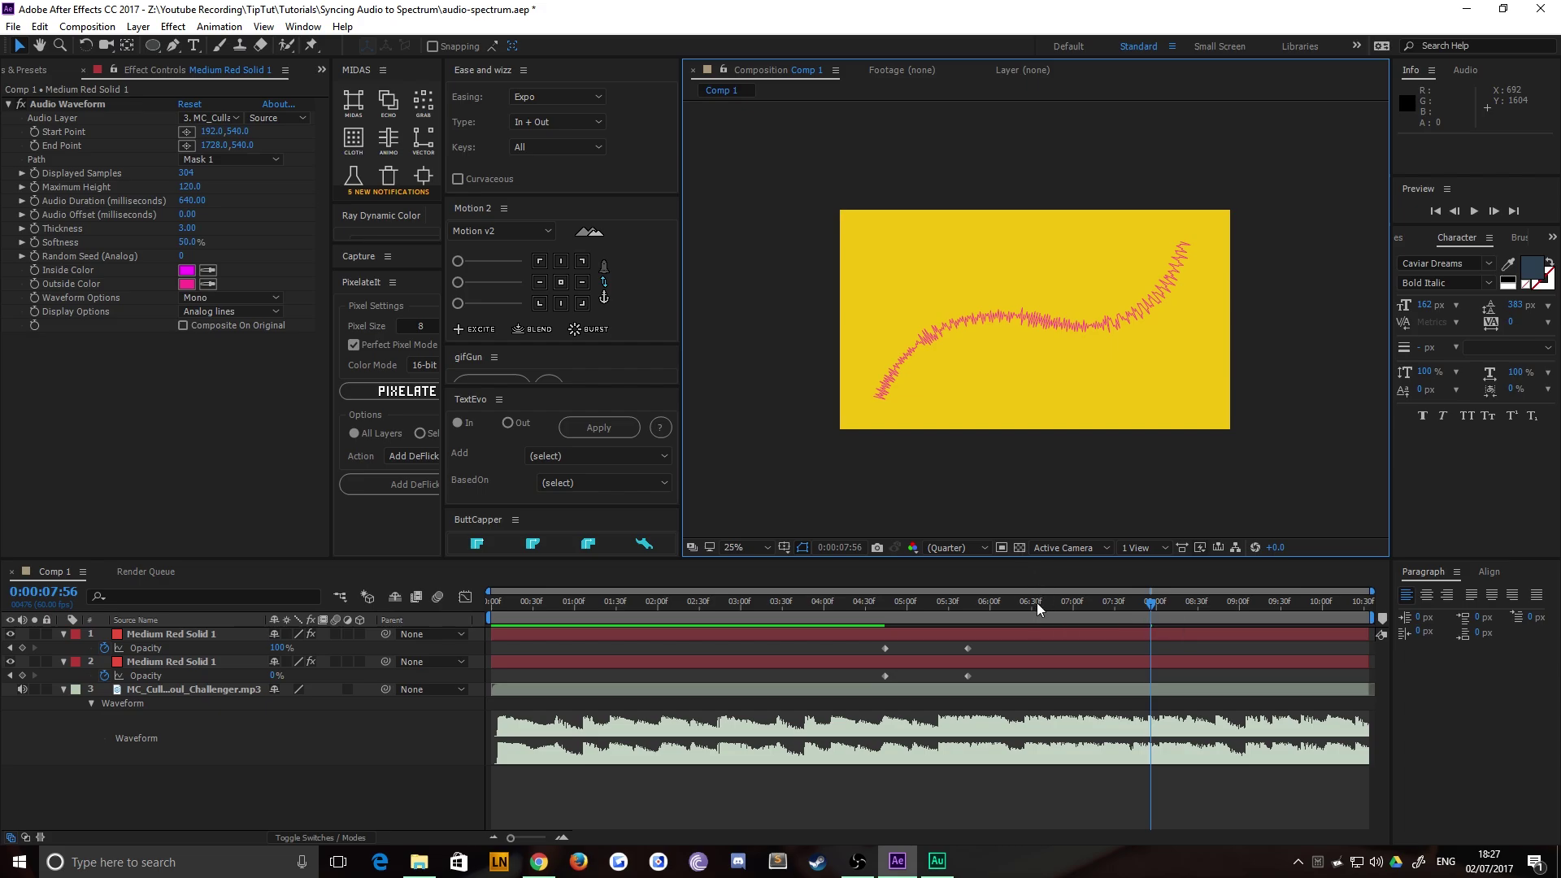
Step: Return to the timeline start and create a new composition named 'tut'
key(Home)
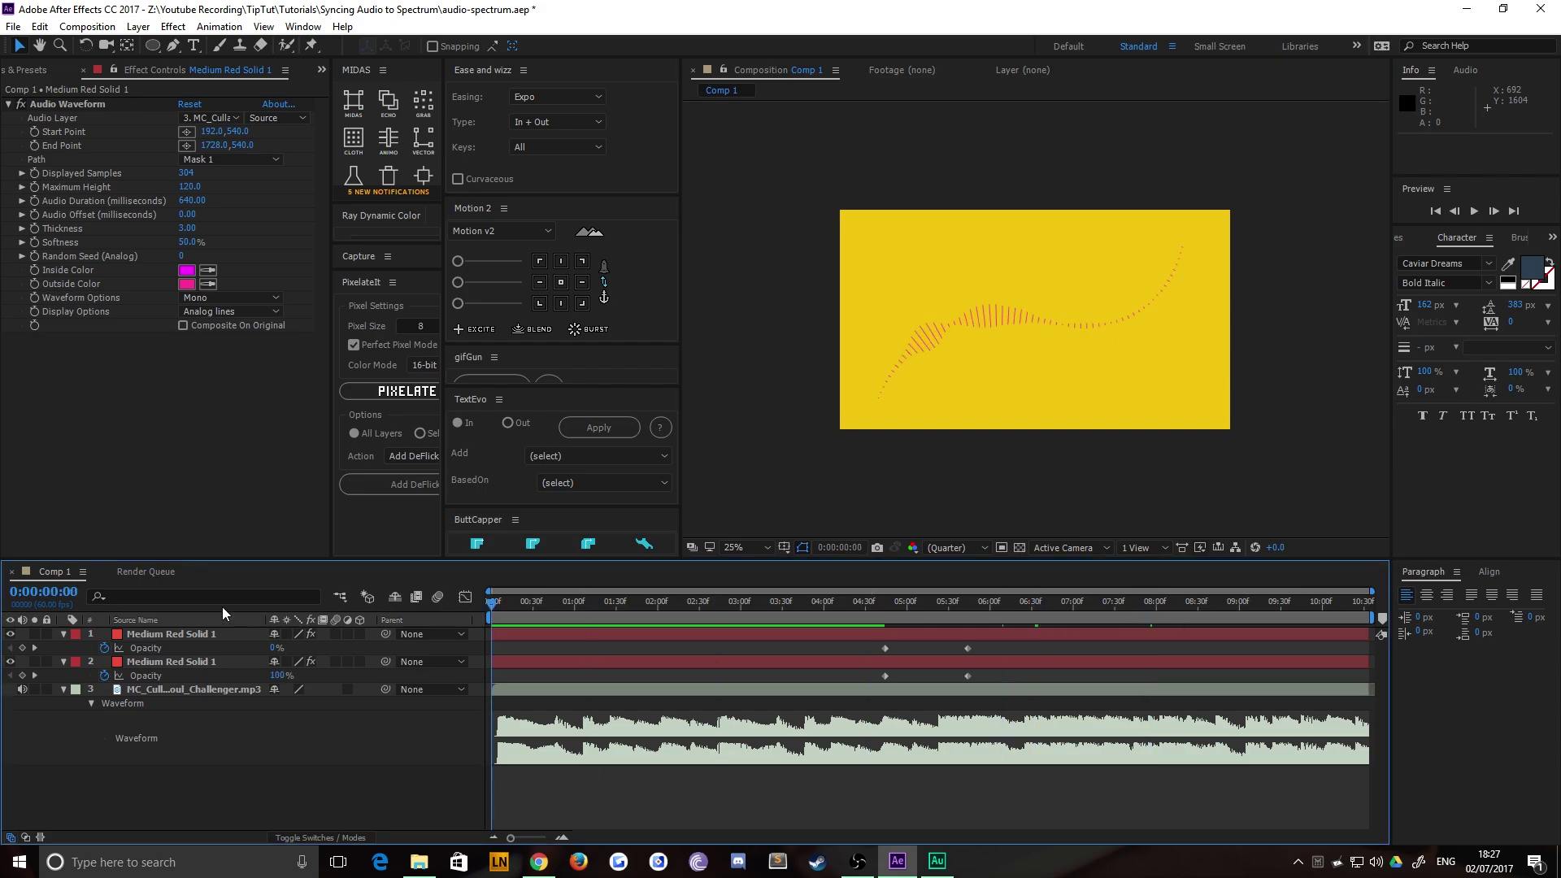
click(85, 27)
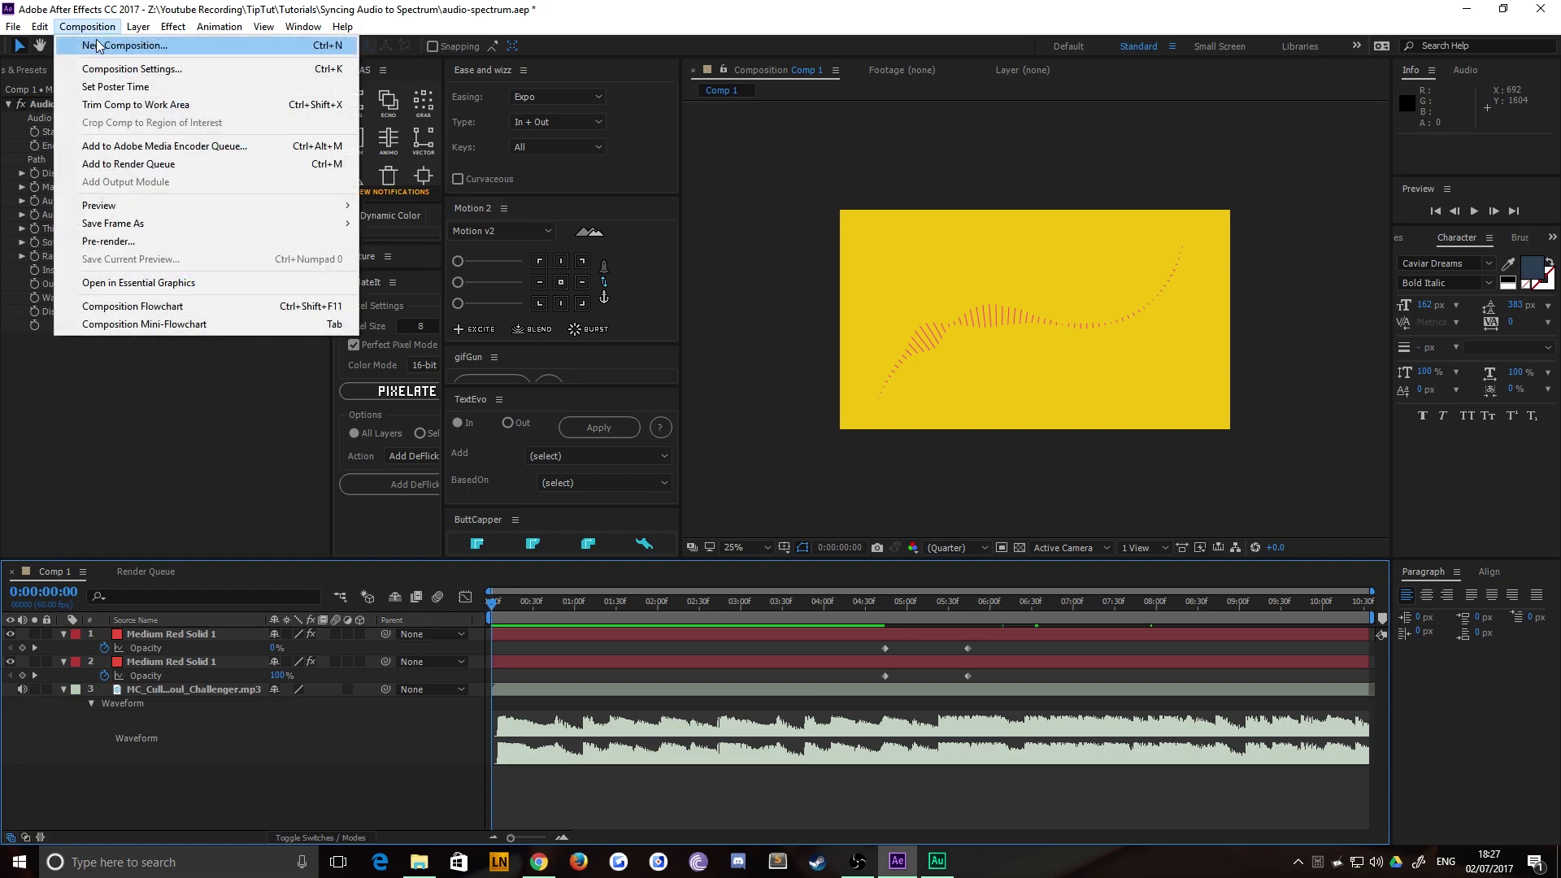
click(109, 46)
text(tut)
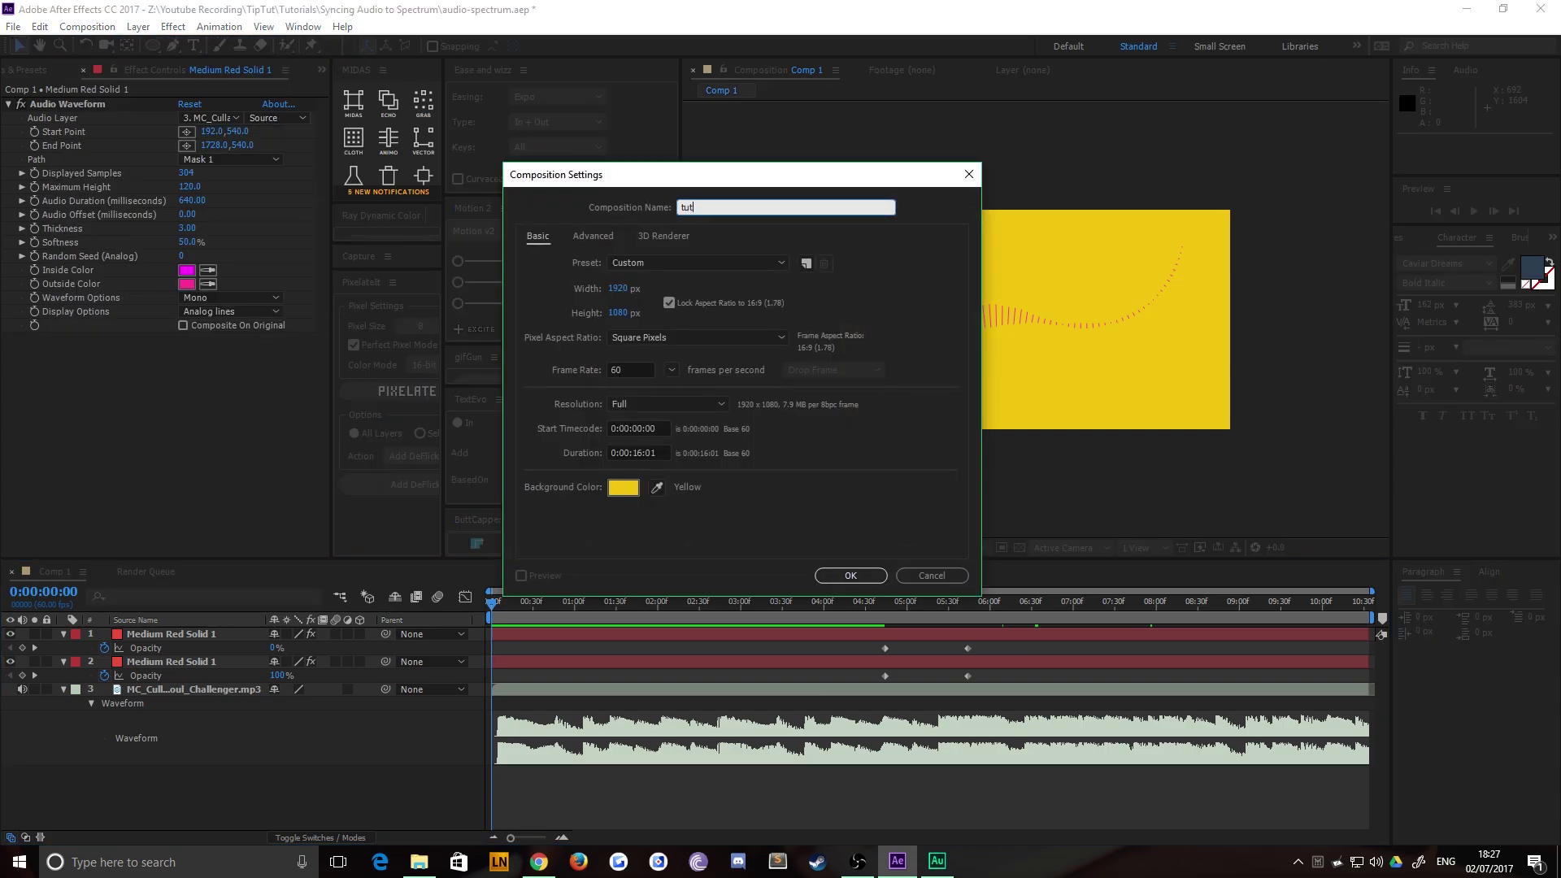
key(Return)
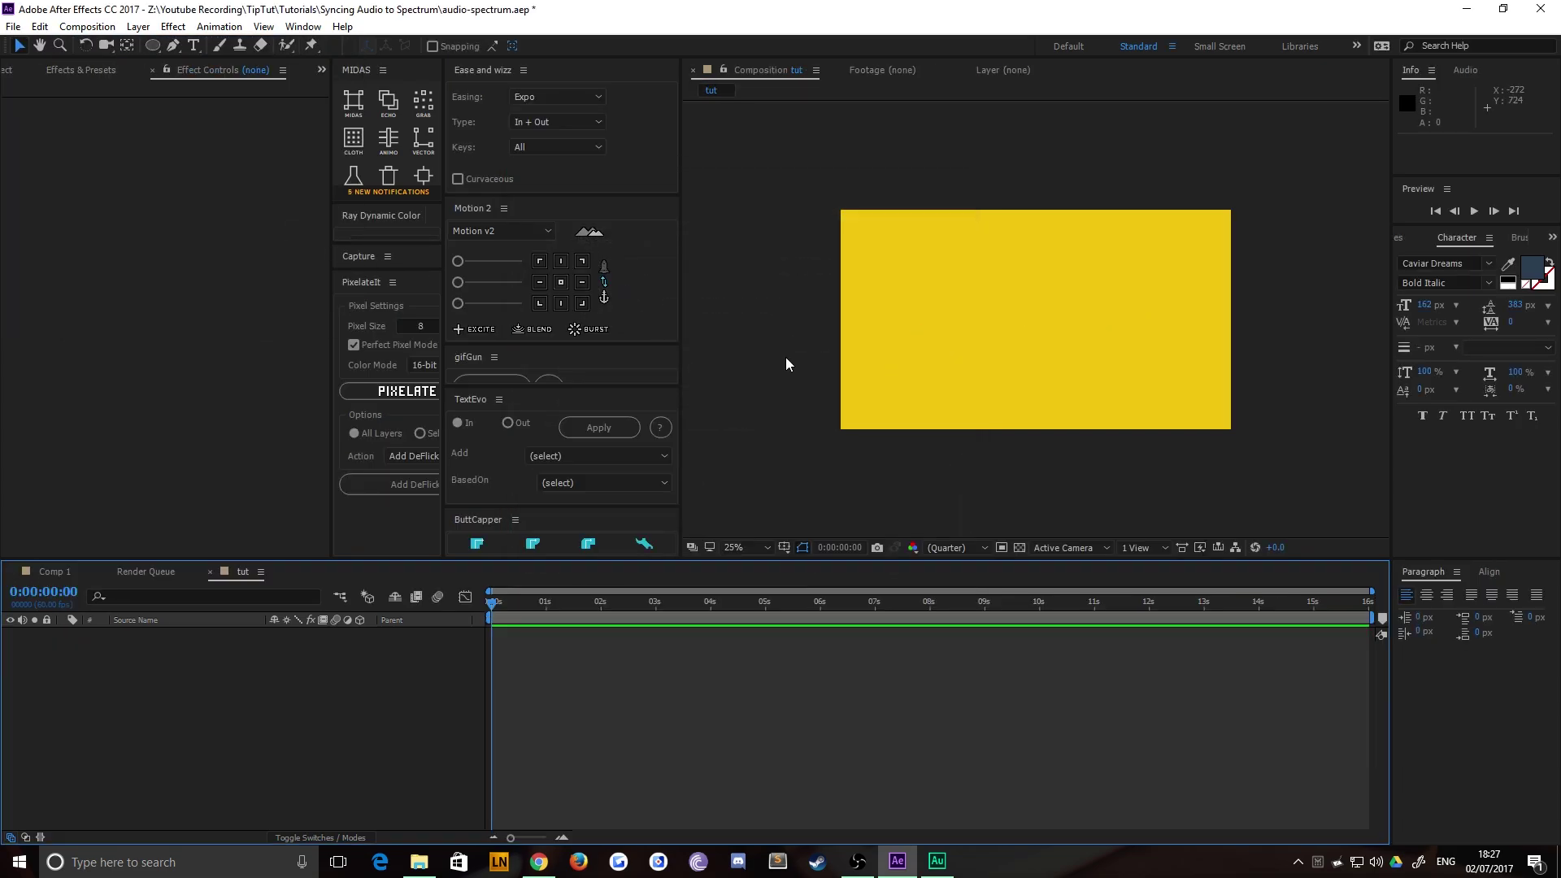
Step: Create a red 1920×1080 solid layer named 'audio' in the tut composition
click(311, 700)
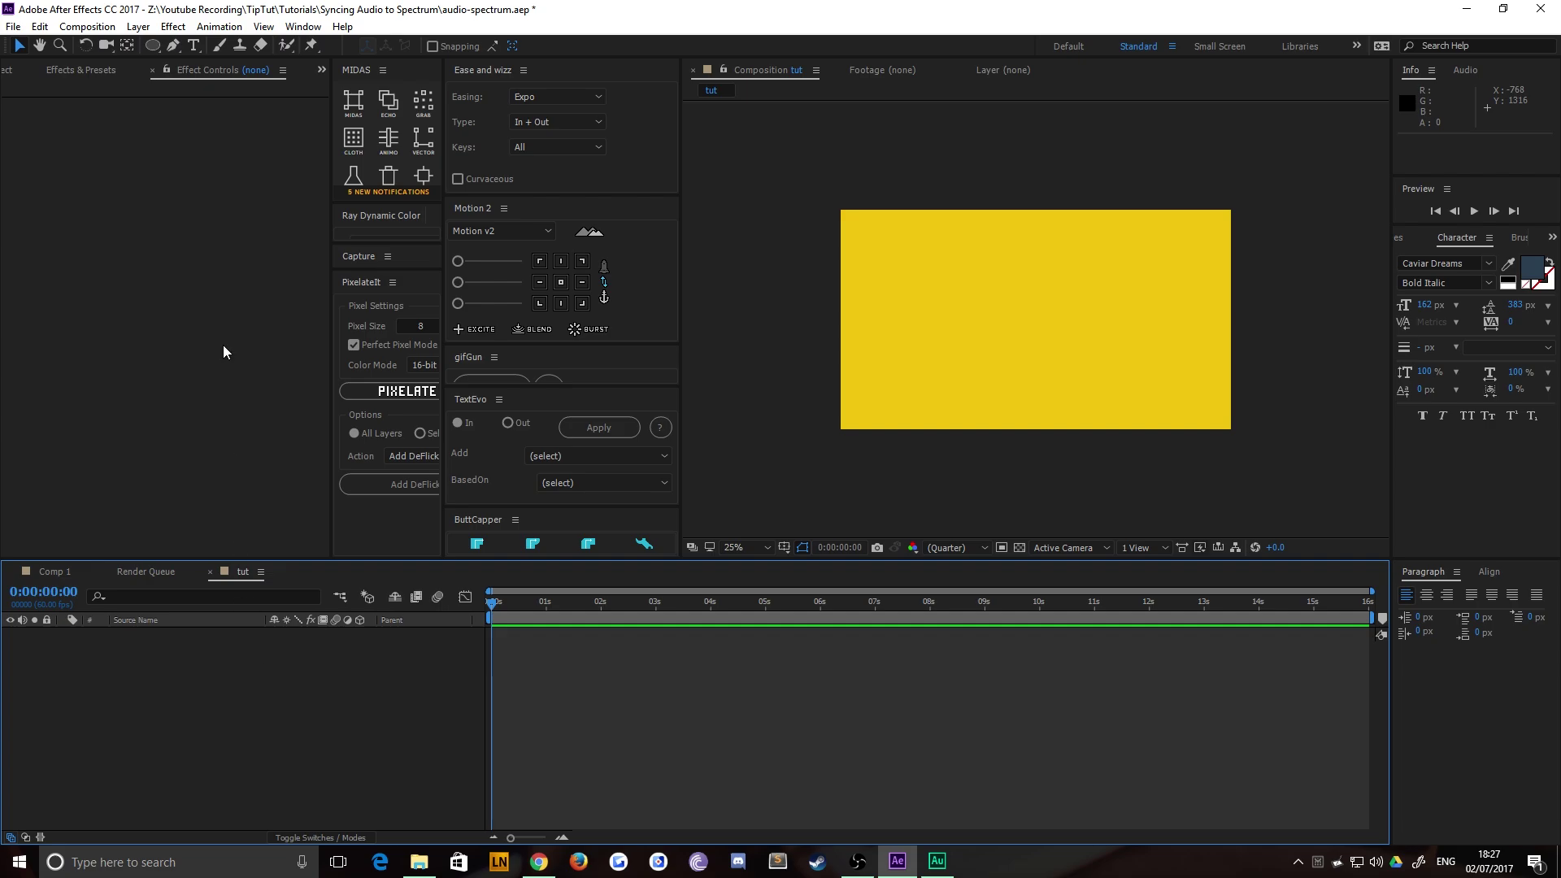
click(138, 27)
mouse_move(168, 49)
click(459, 62)
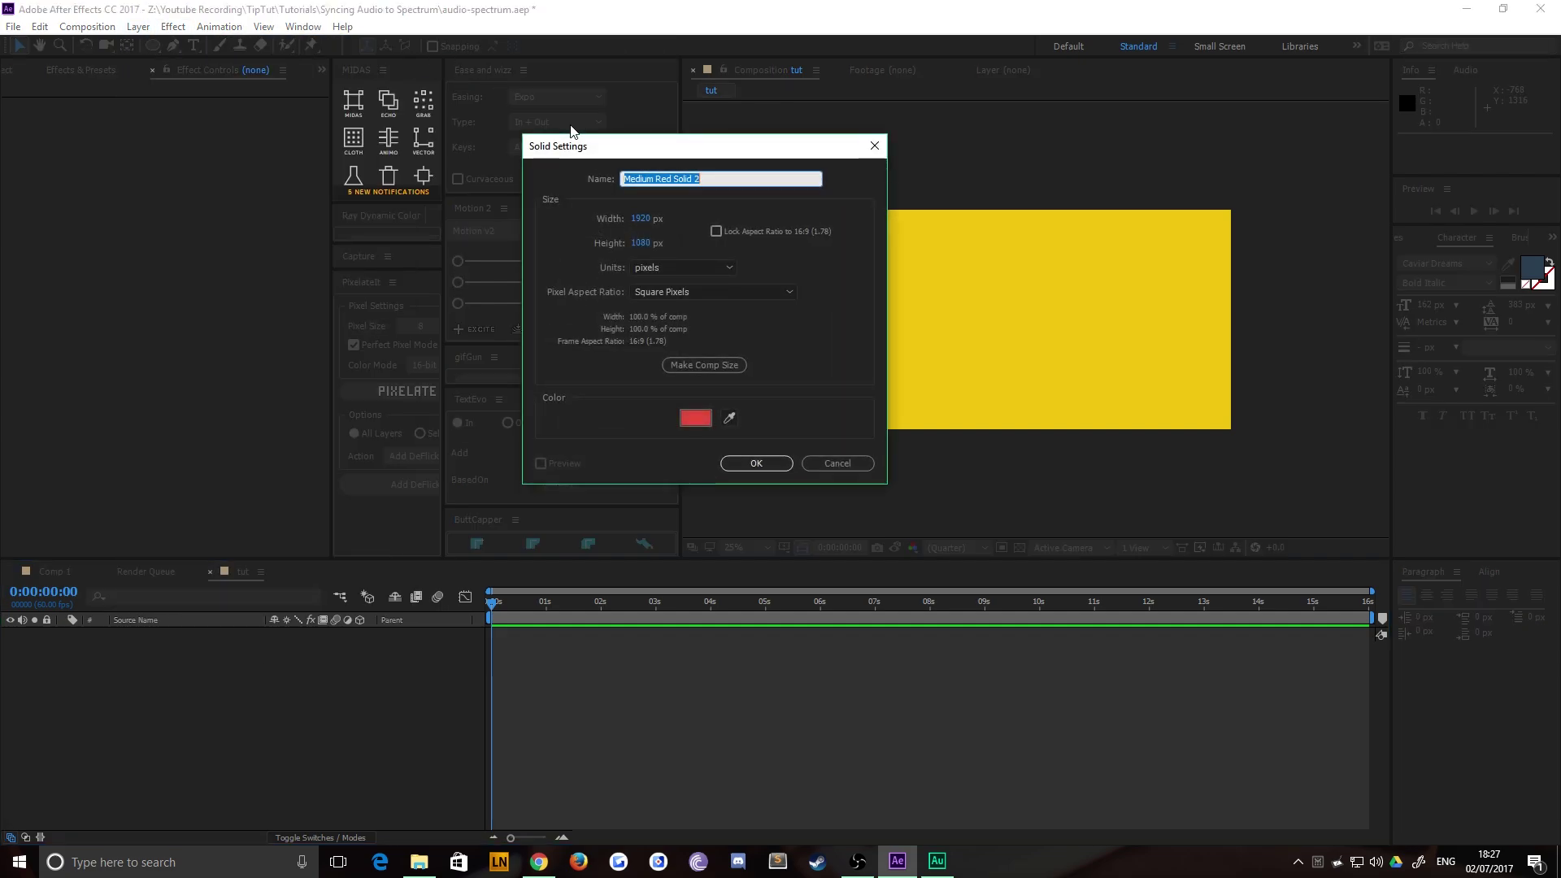
text(audio)
key(Return)
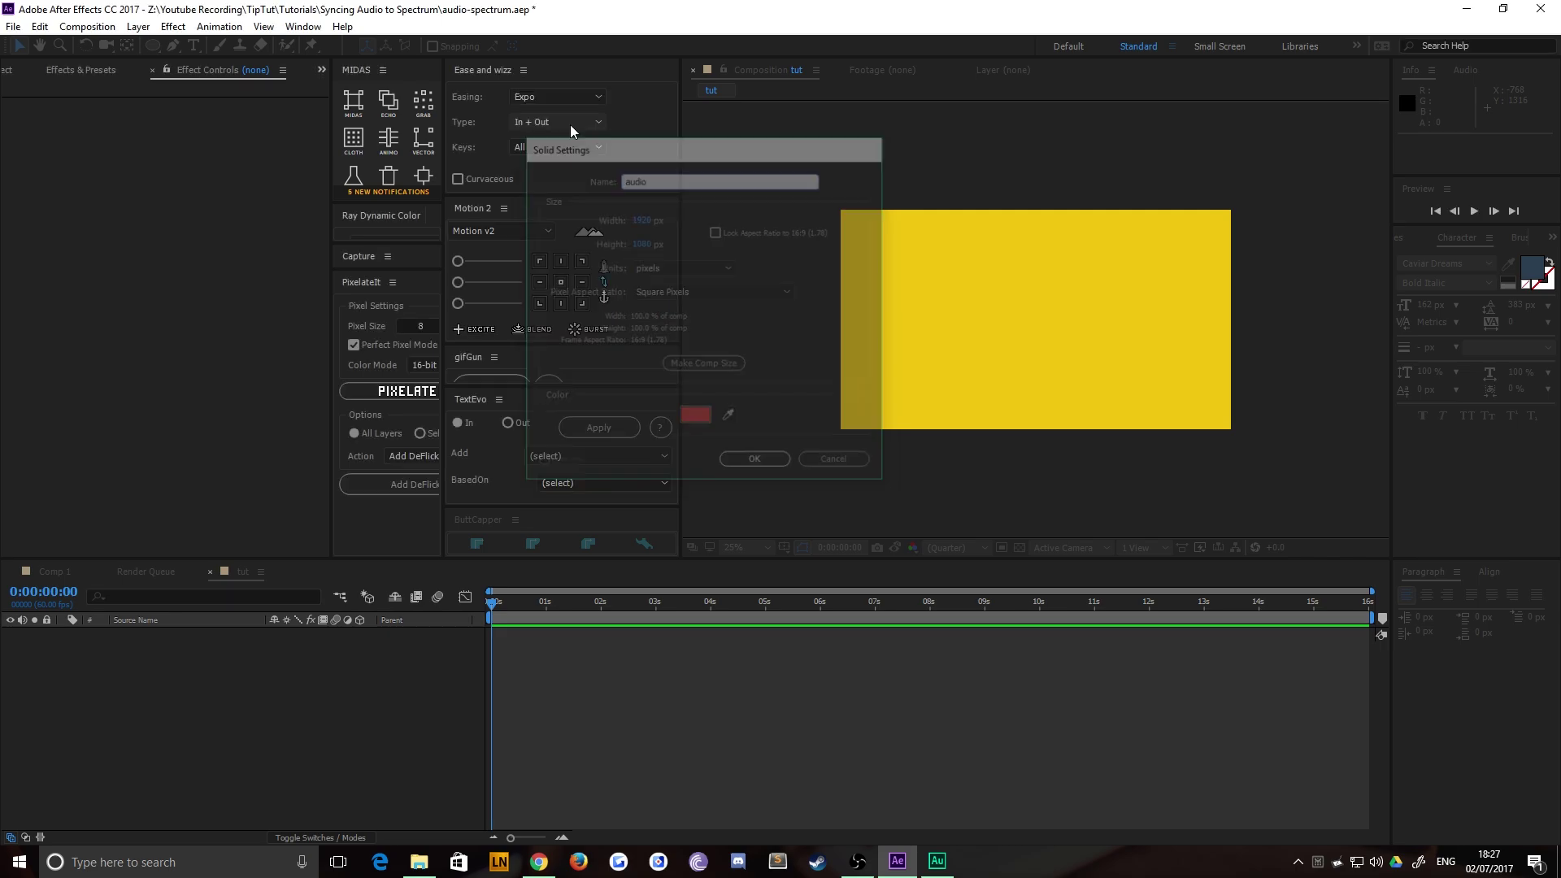
click(786, 288)
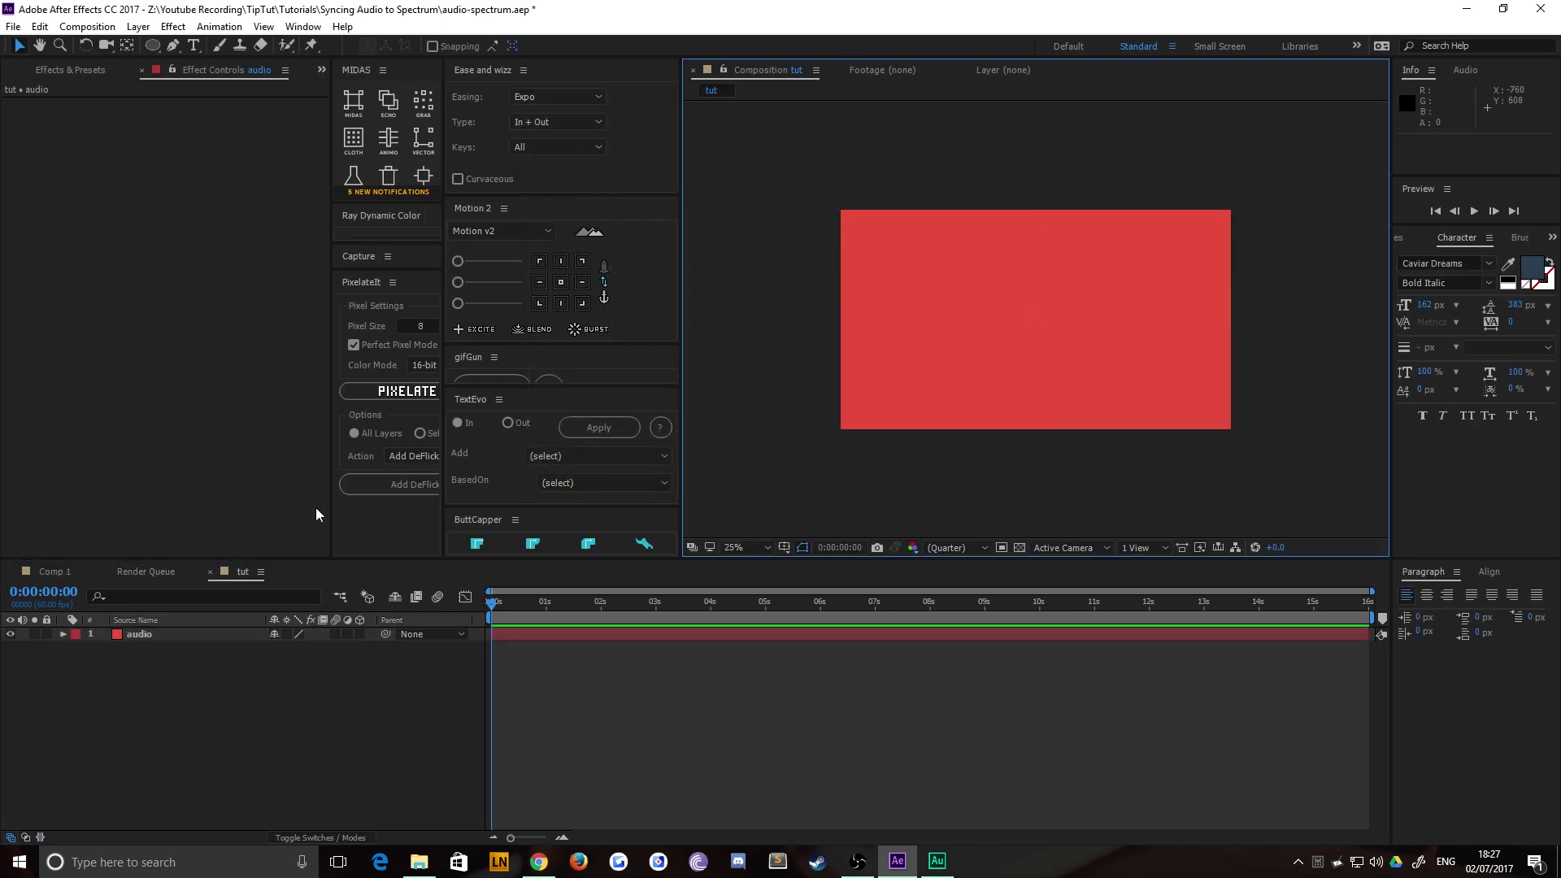
Step: Search 'audio' in the quick effect search and apply Audio Spectrum to the audio solid
click(153, 641)
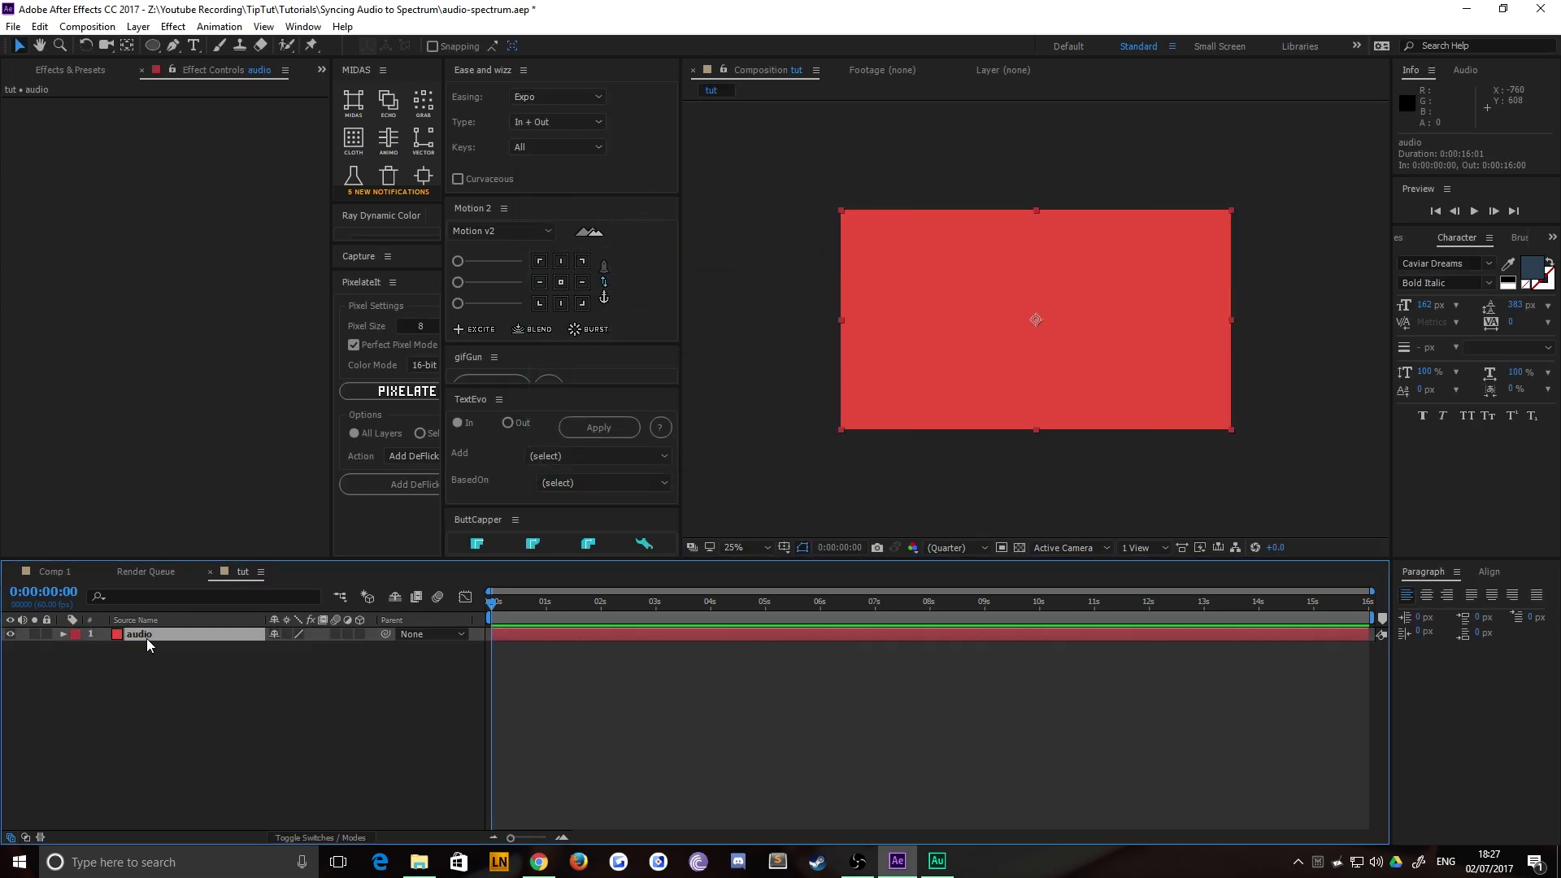
key(ctrl+space)
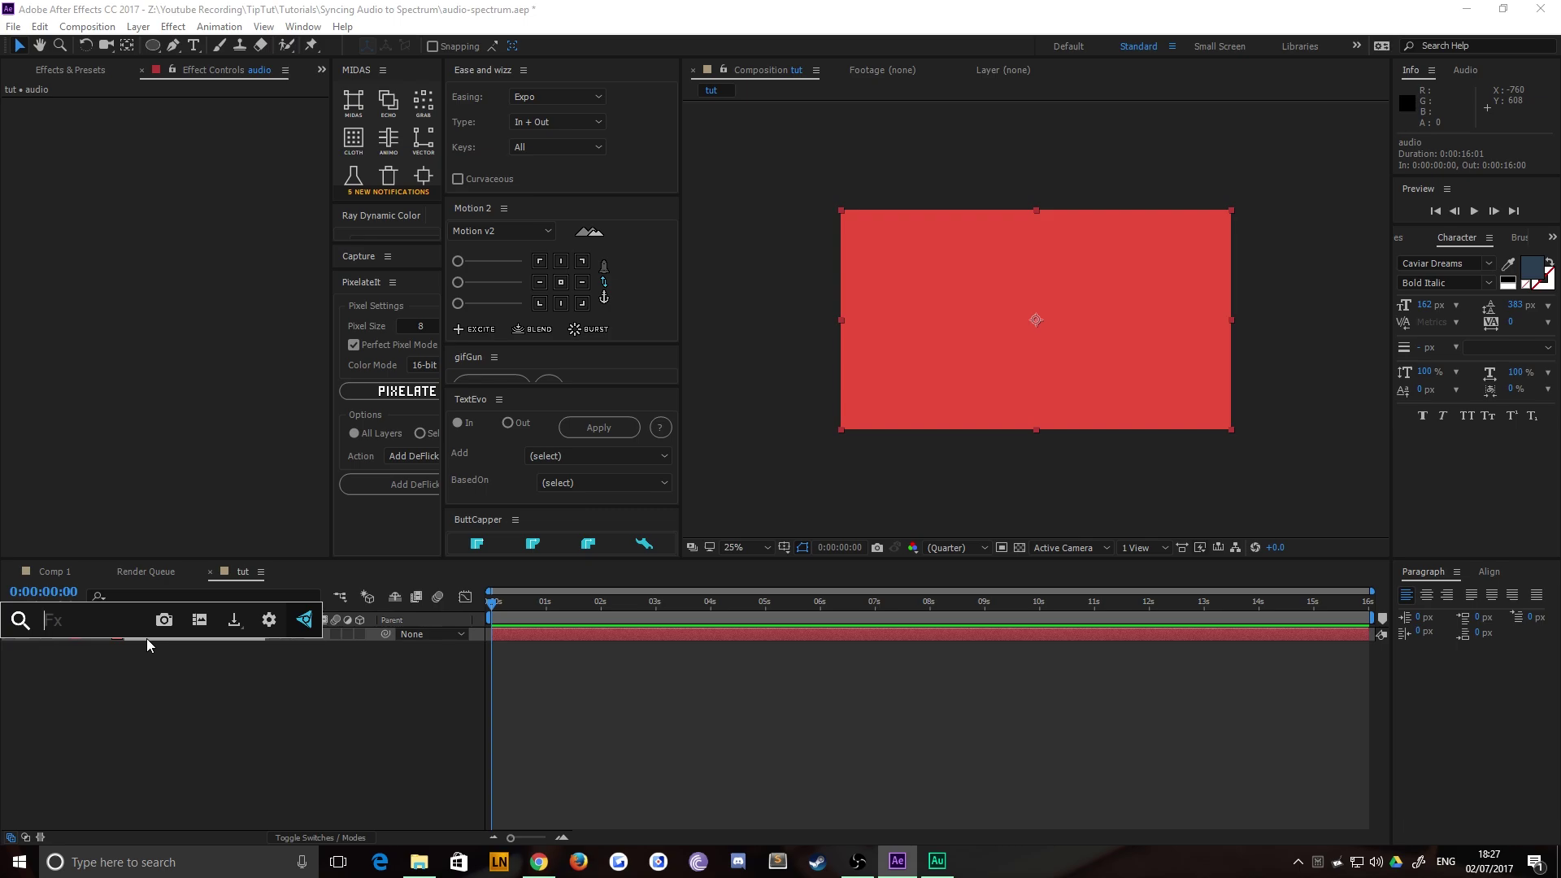
click(100, 66)
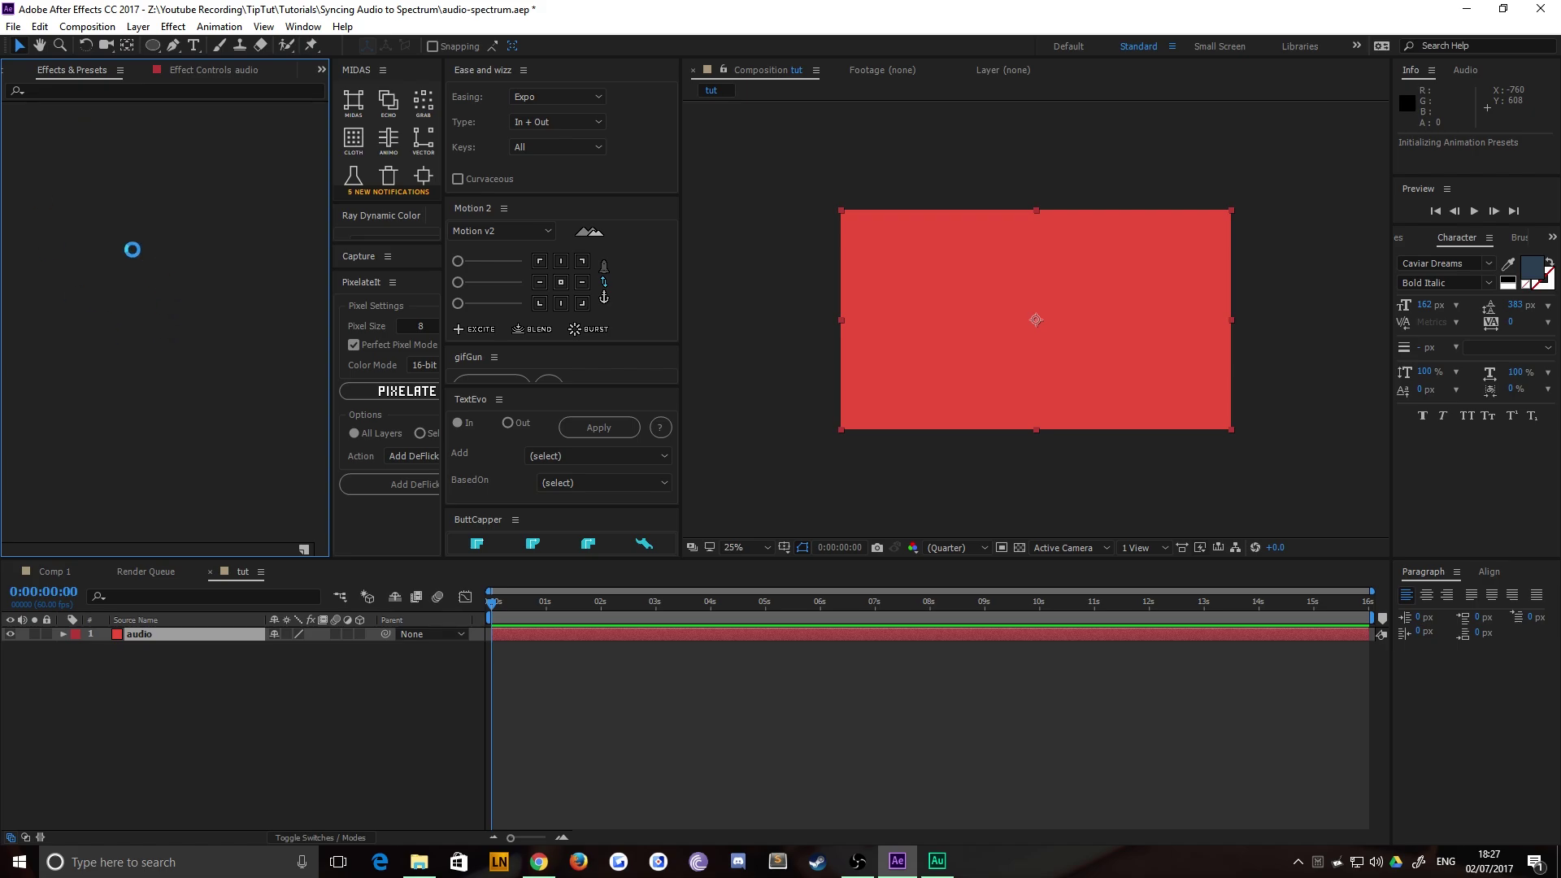
click(167, 651)
click(139, 637)
key(ctrl+space)
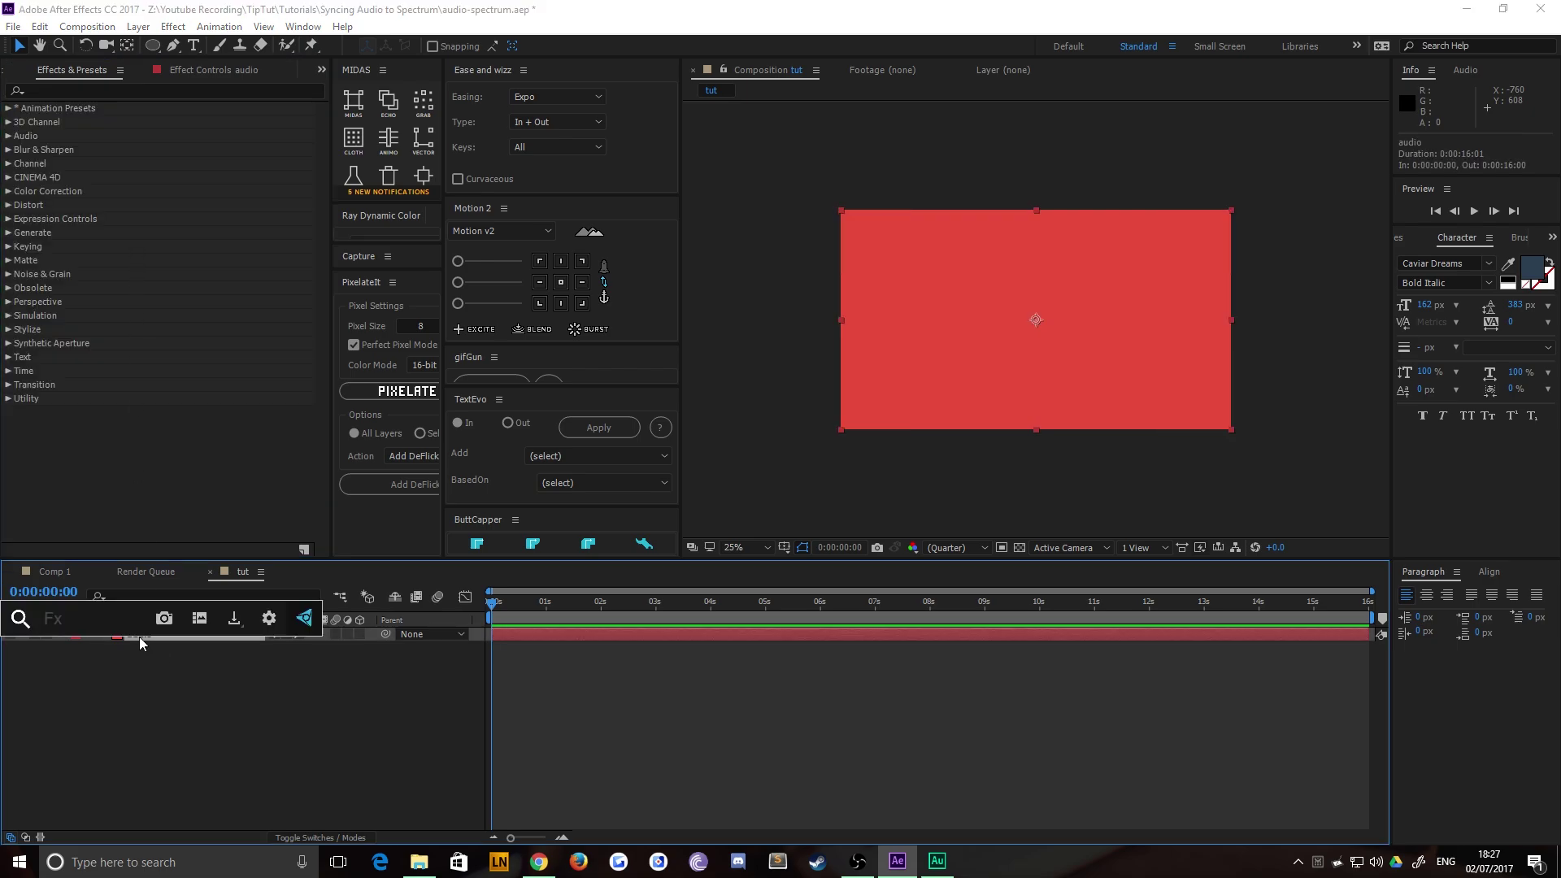
text(audio)
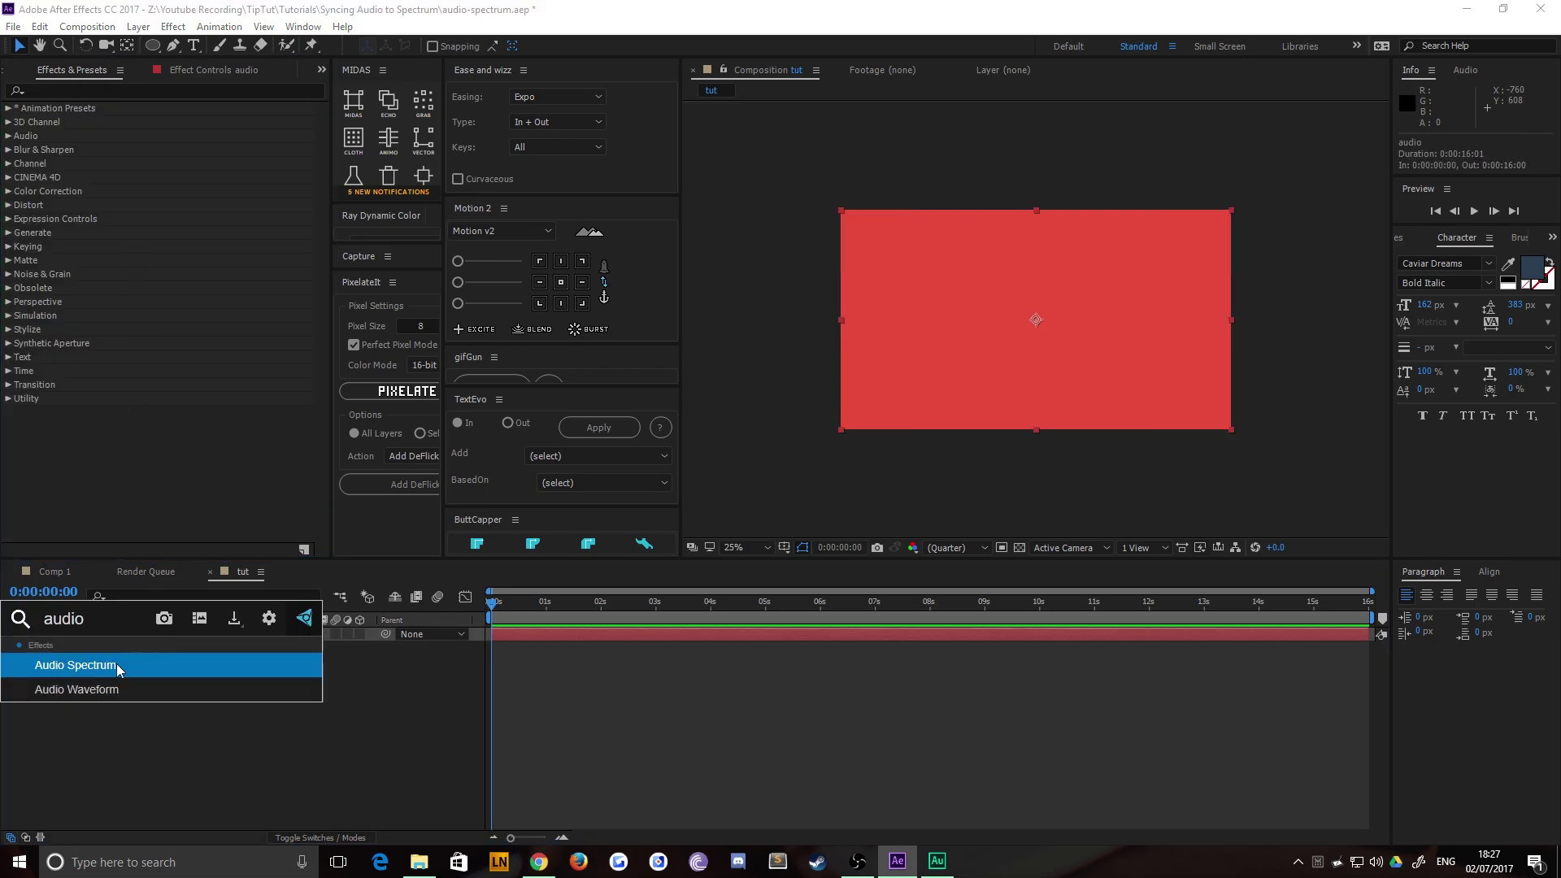
click(105, 665)
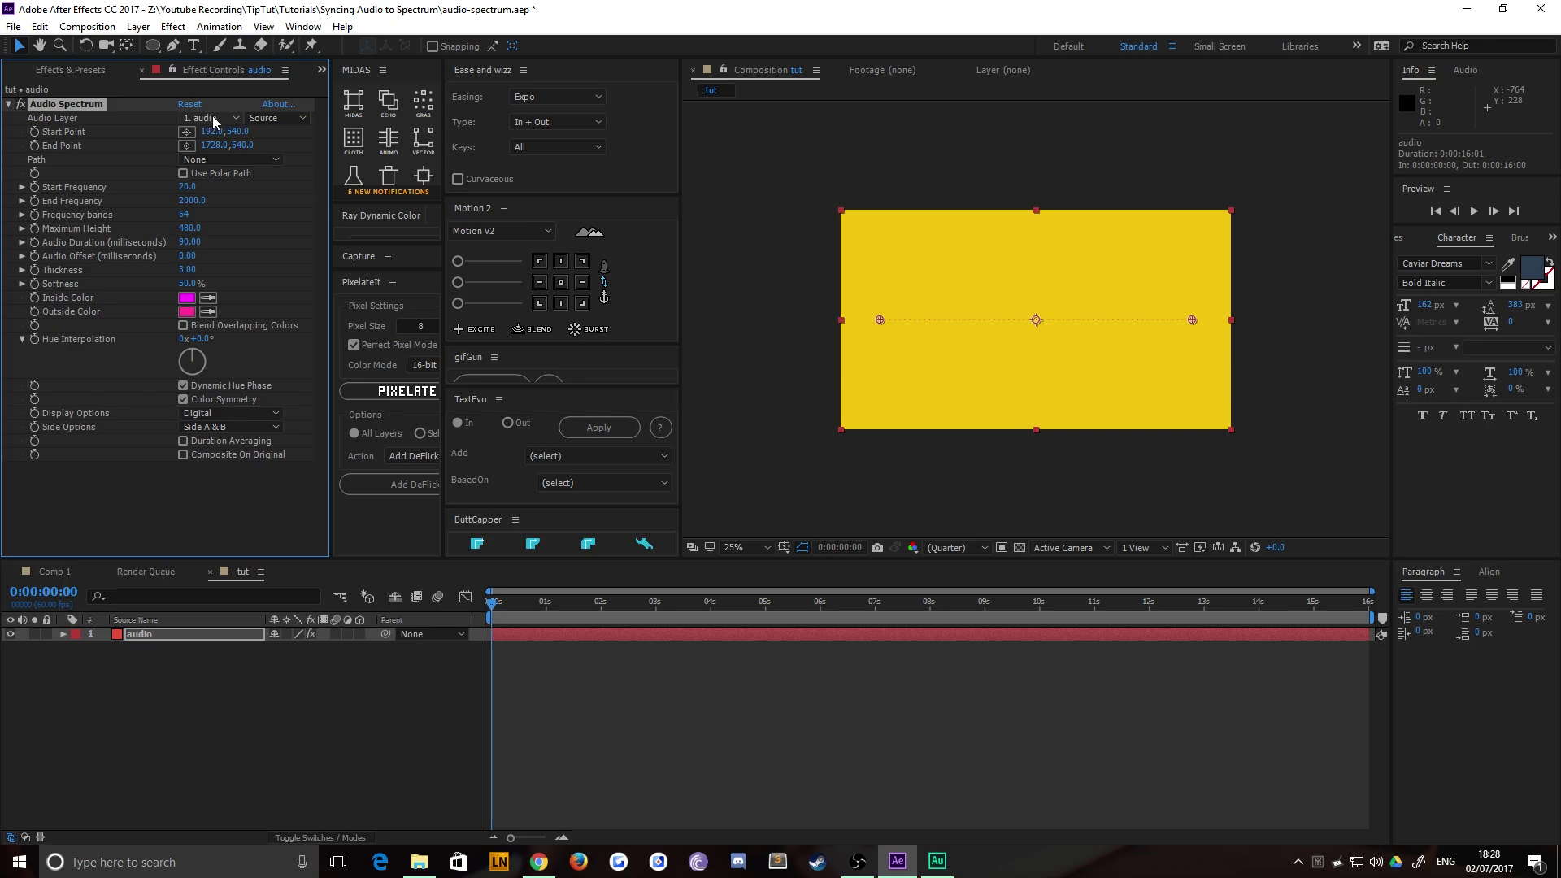
Step: Drag Soul_Challenger.mp3 from the Project panel into the tut timeline
click(40, 72)
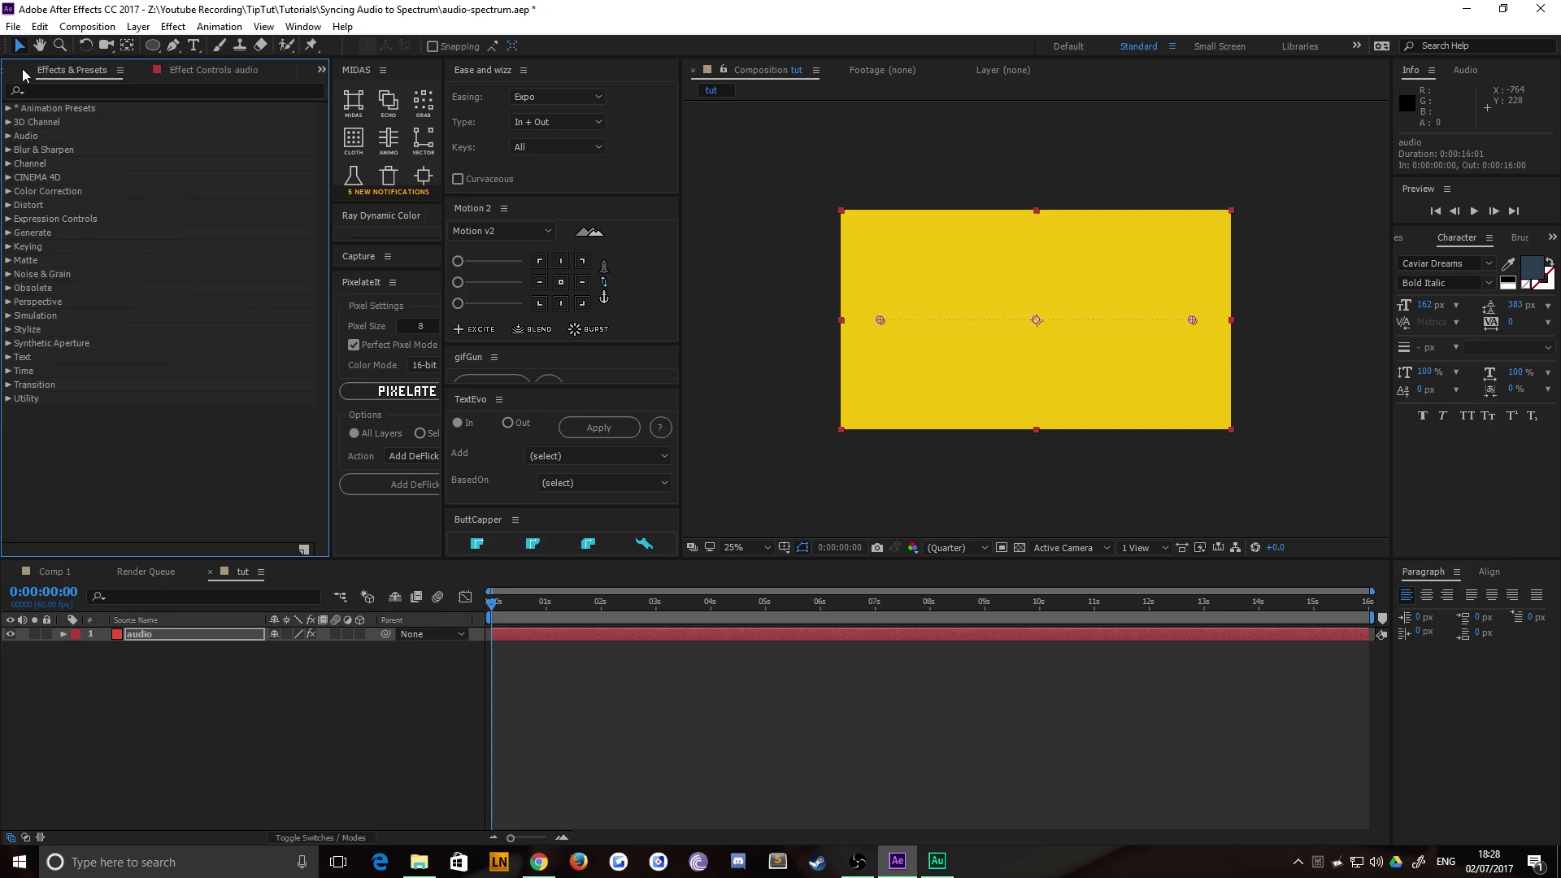
click(23, 75)
click(77, 248)
click(96, 231)
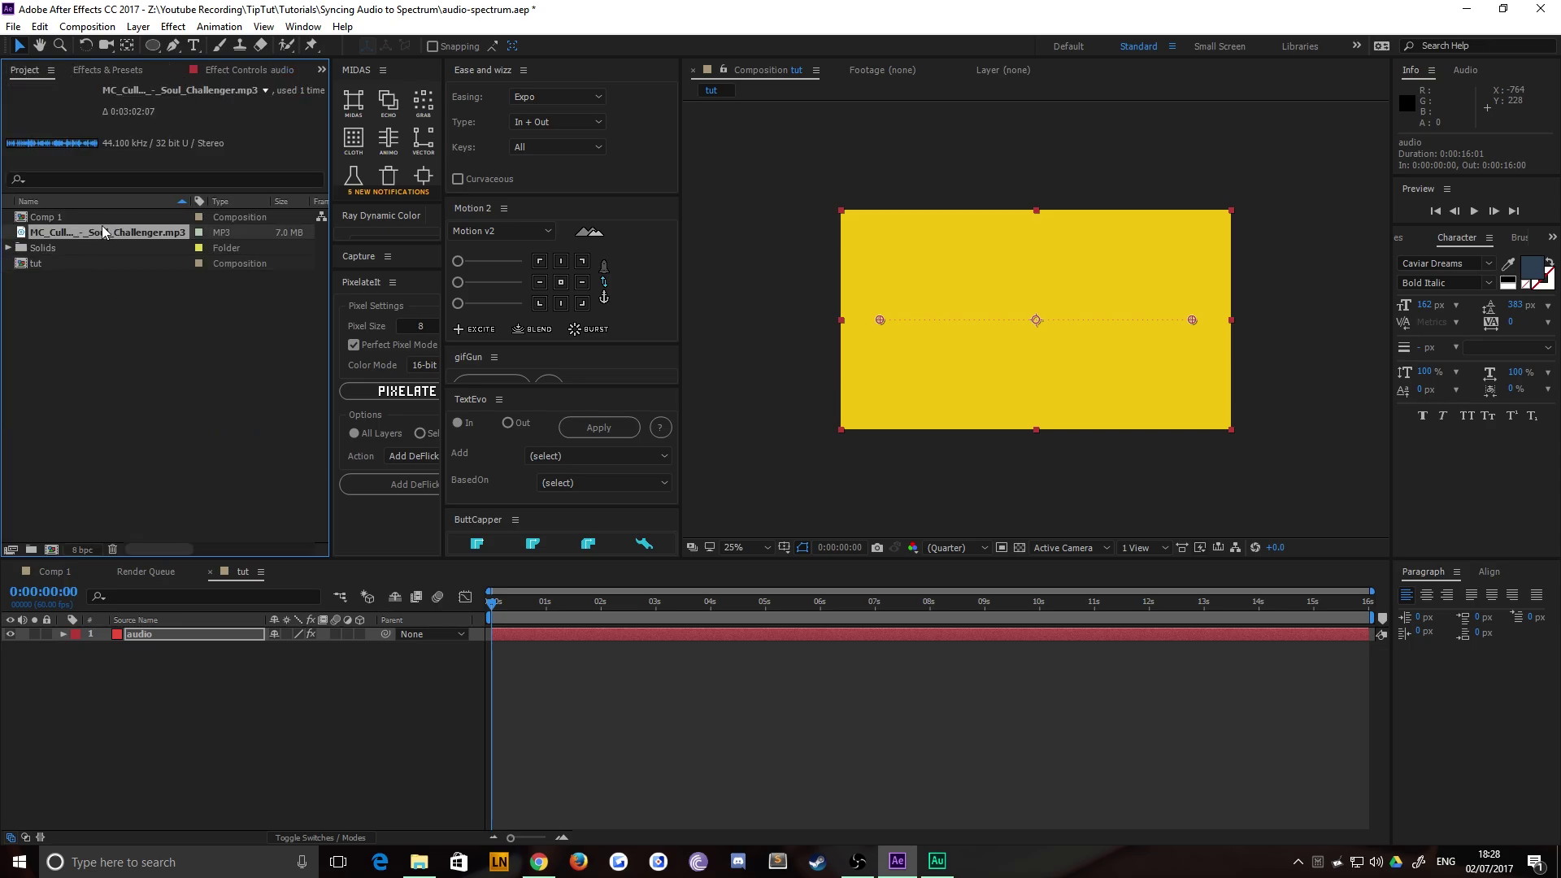
drag(103, 232, 229, 726)
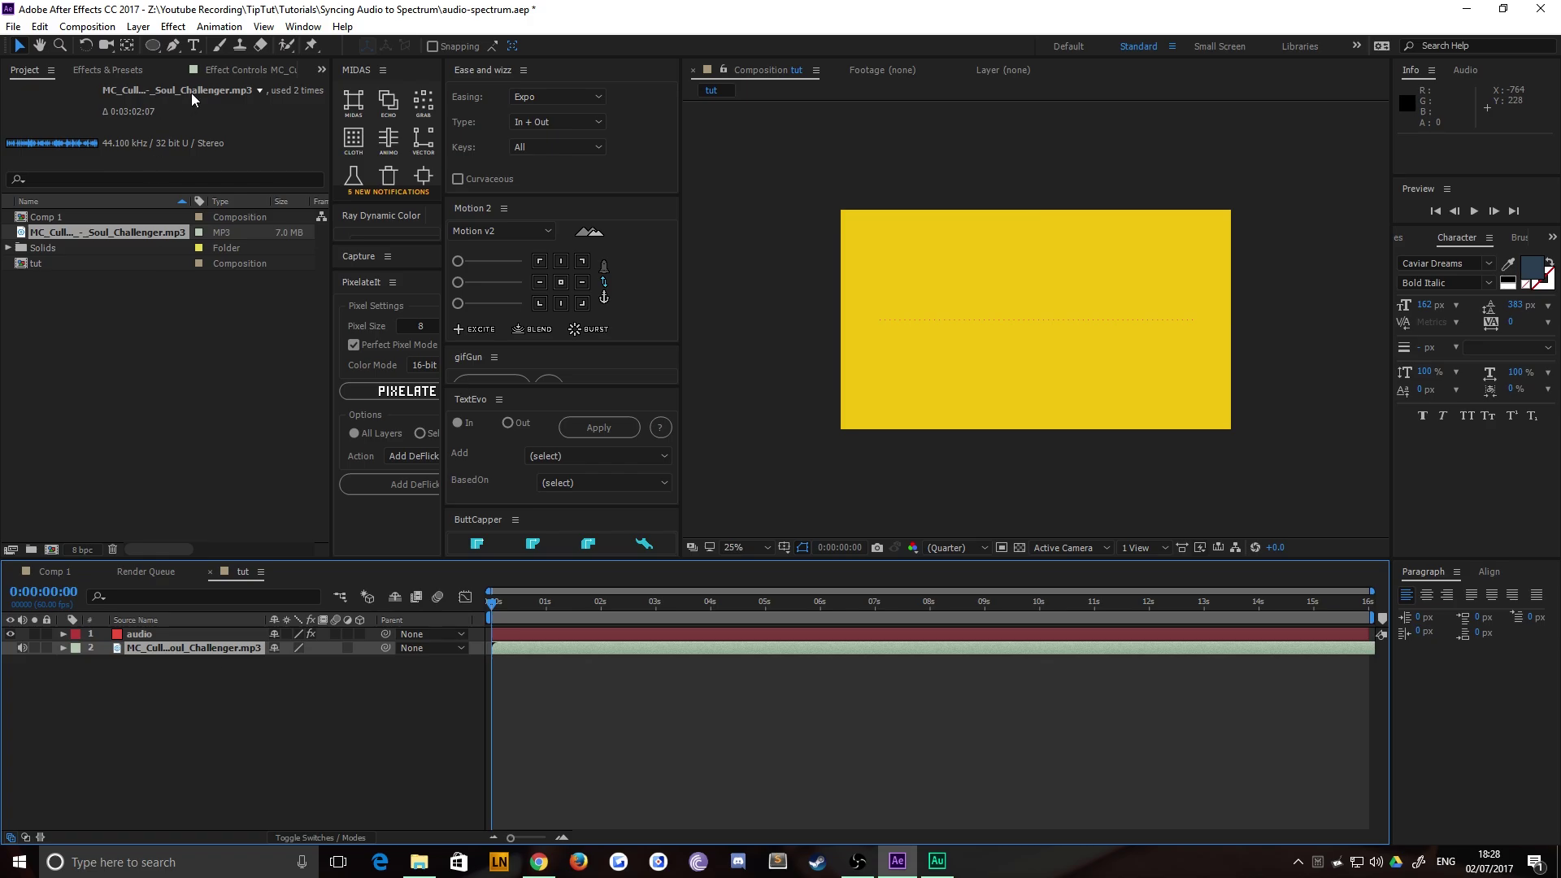
Step: Set the audio layer's Audio Spectrum Audio Layer to the MP3 track, layer 2
click(230, 71)
click(149, 637)
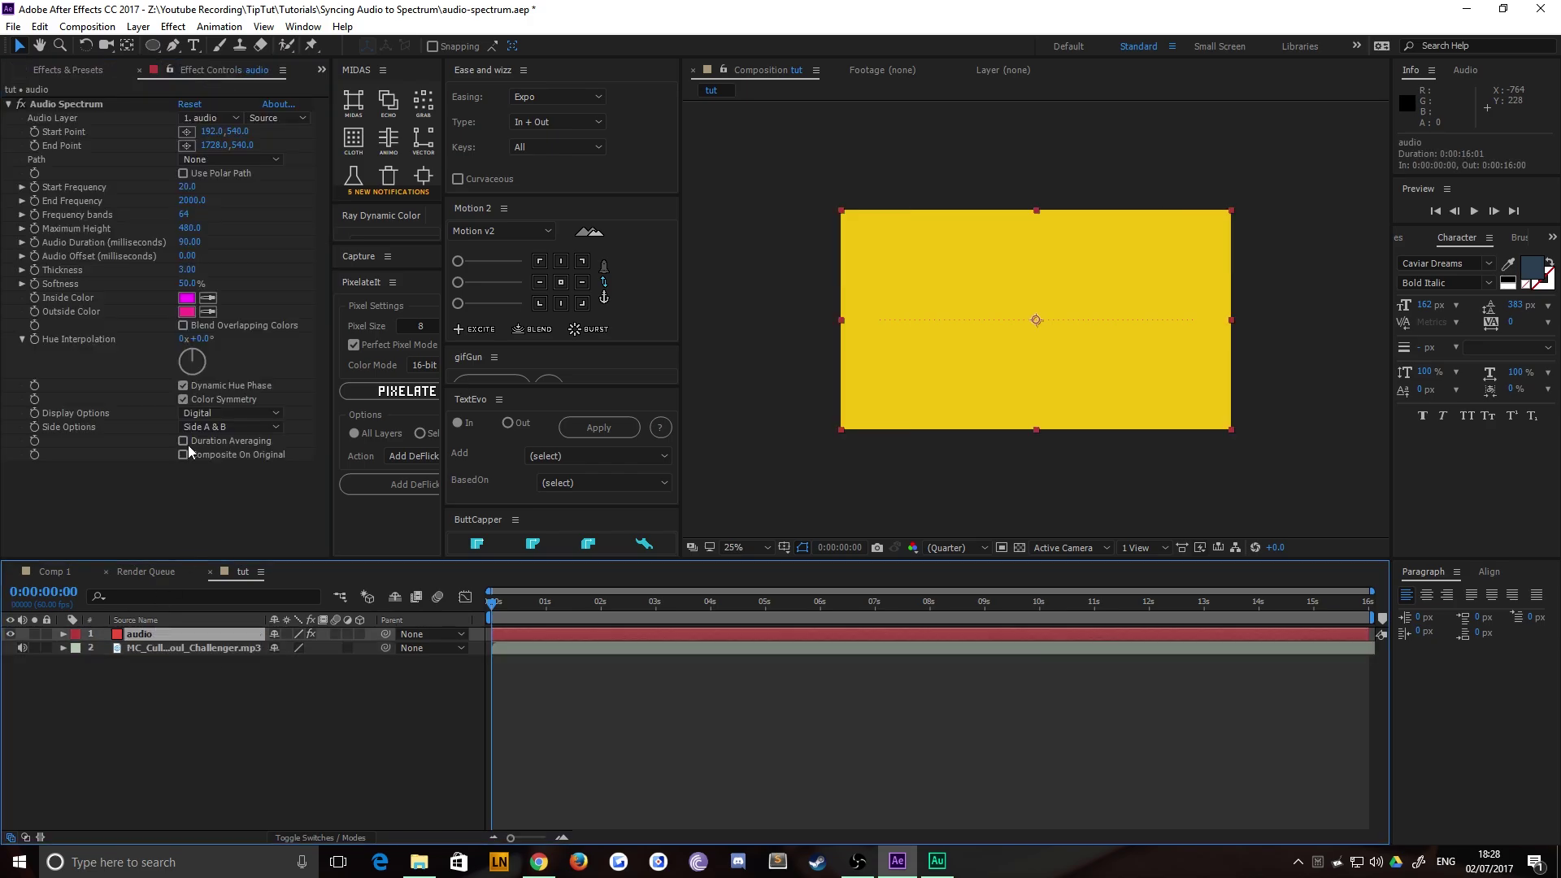
click(216, 119)
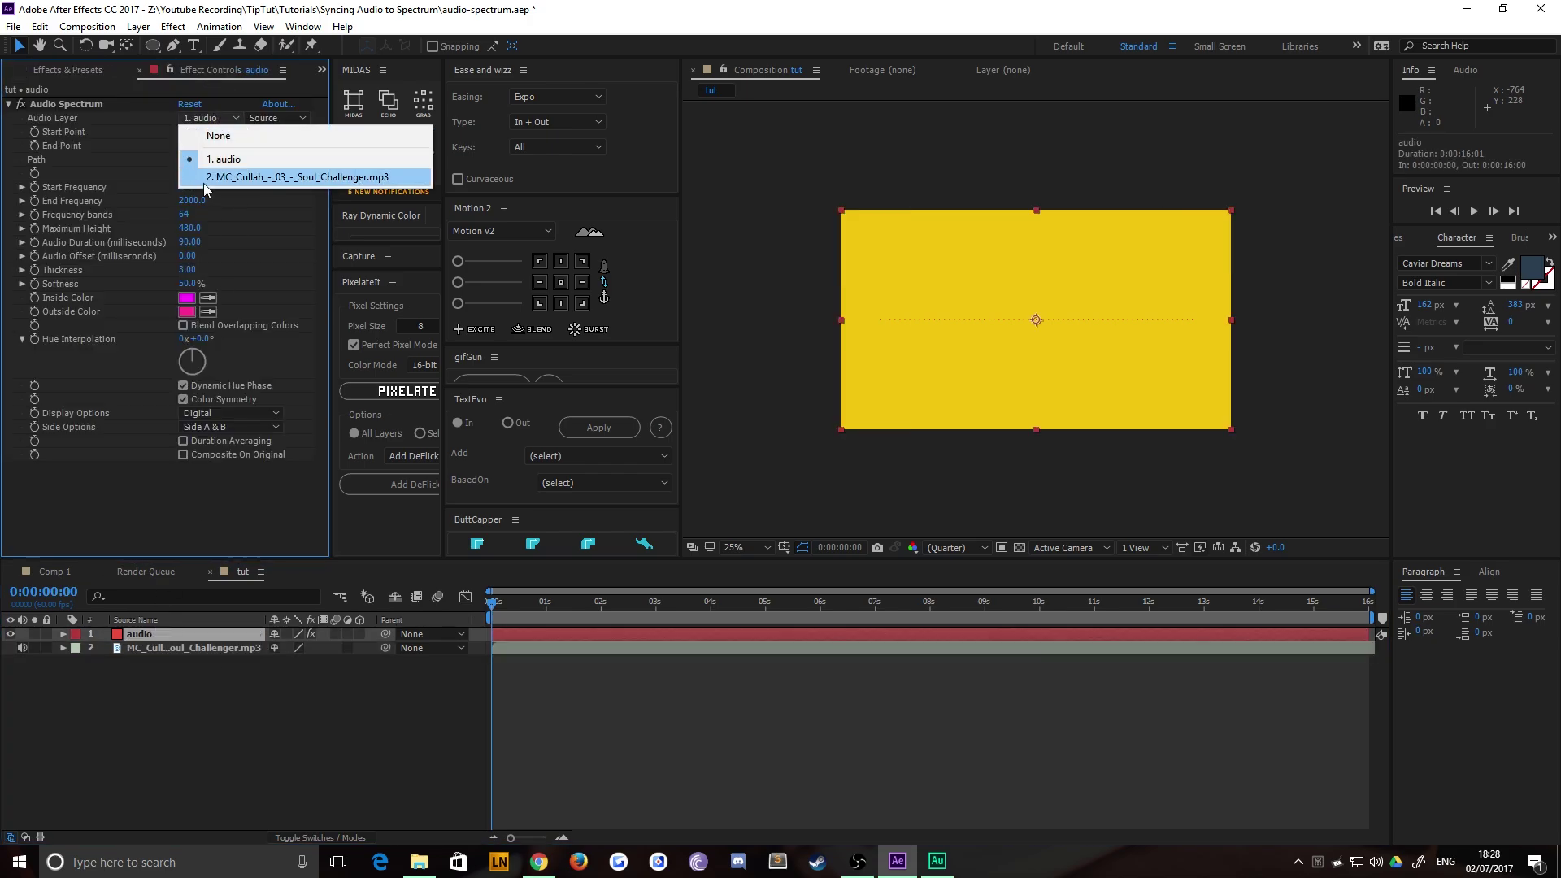
click(228, 177)
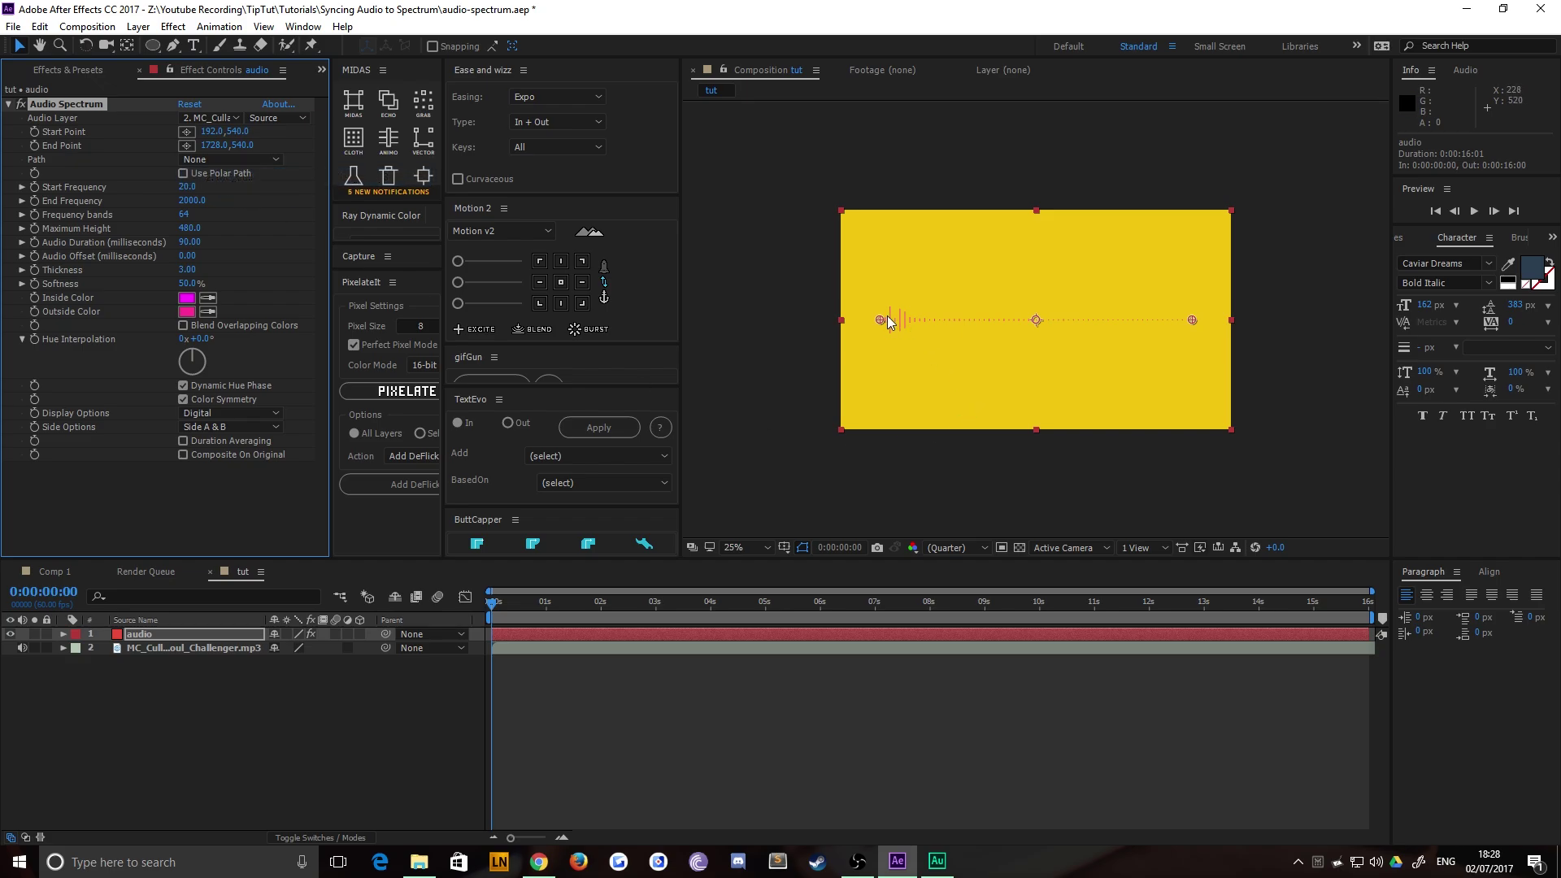
Step: Preview the spectrum playback and park the playhead at 0:00:07:10
key(space)
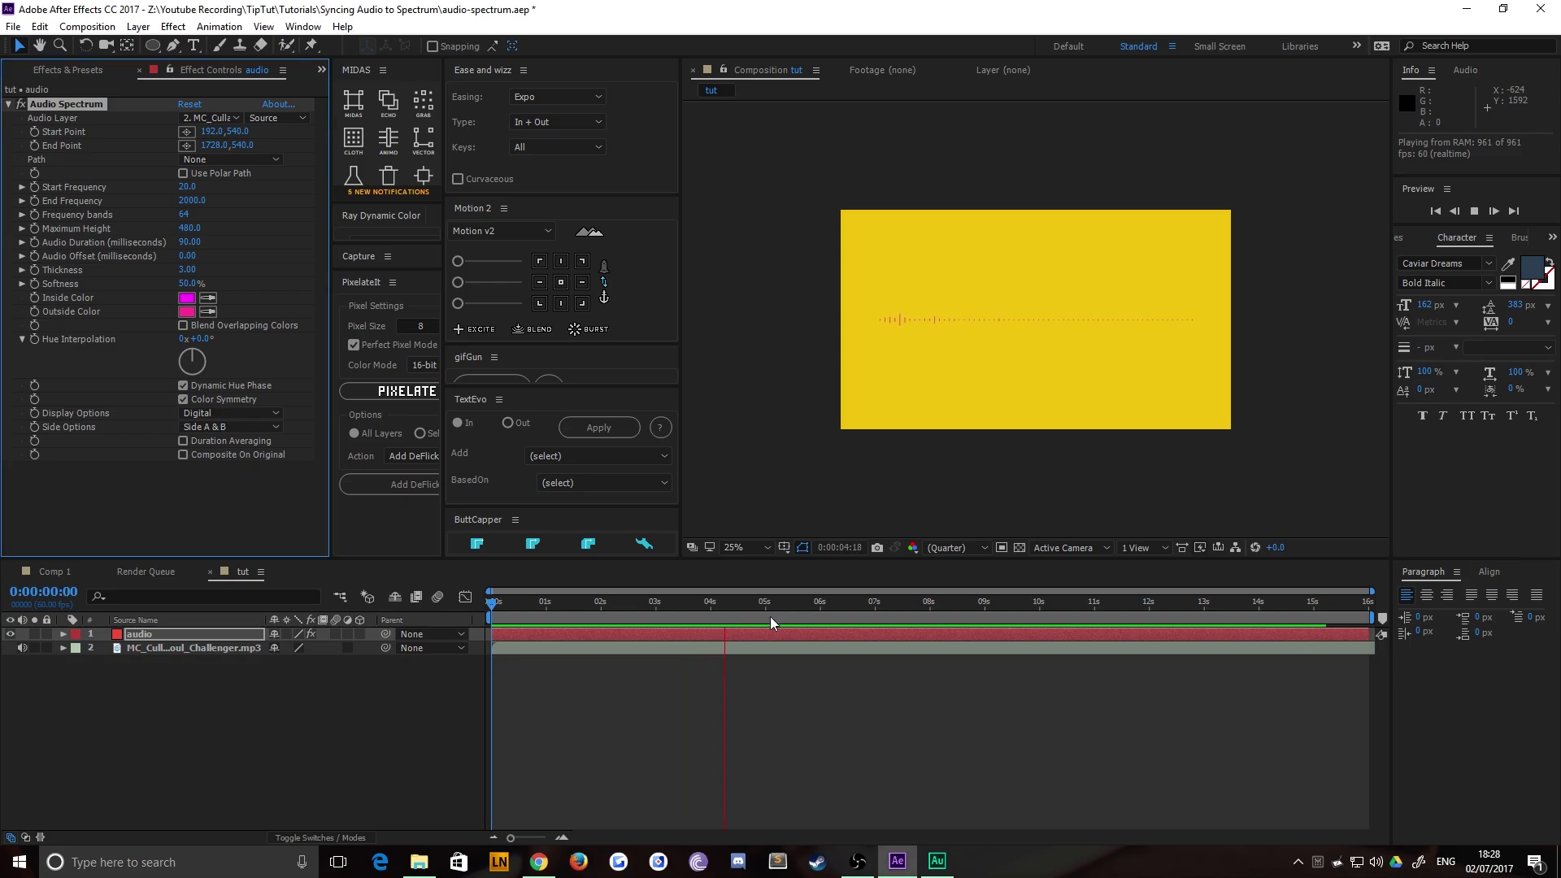
key(space)
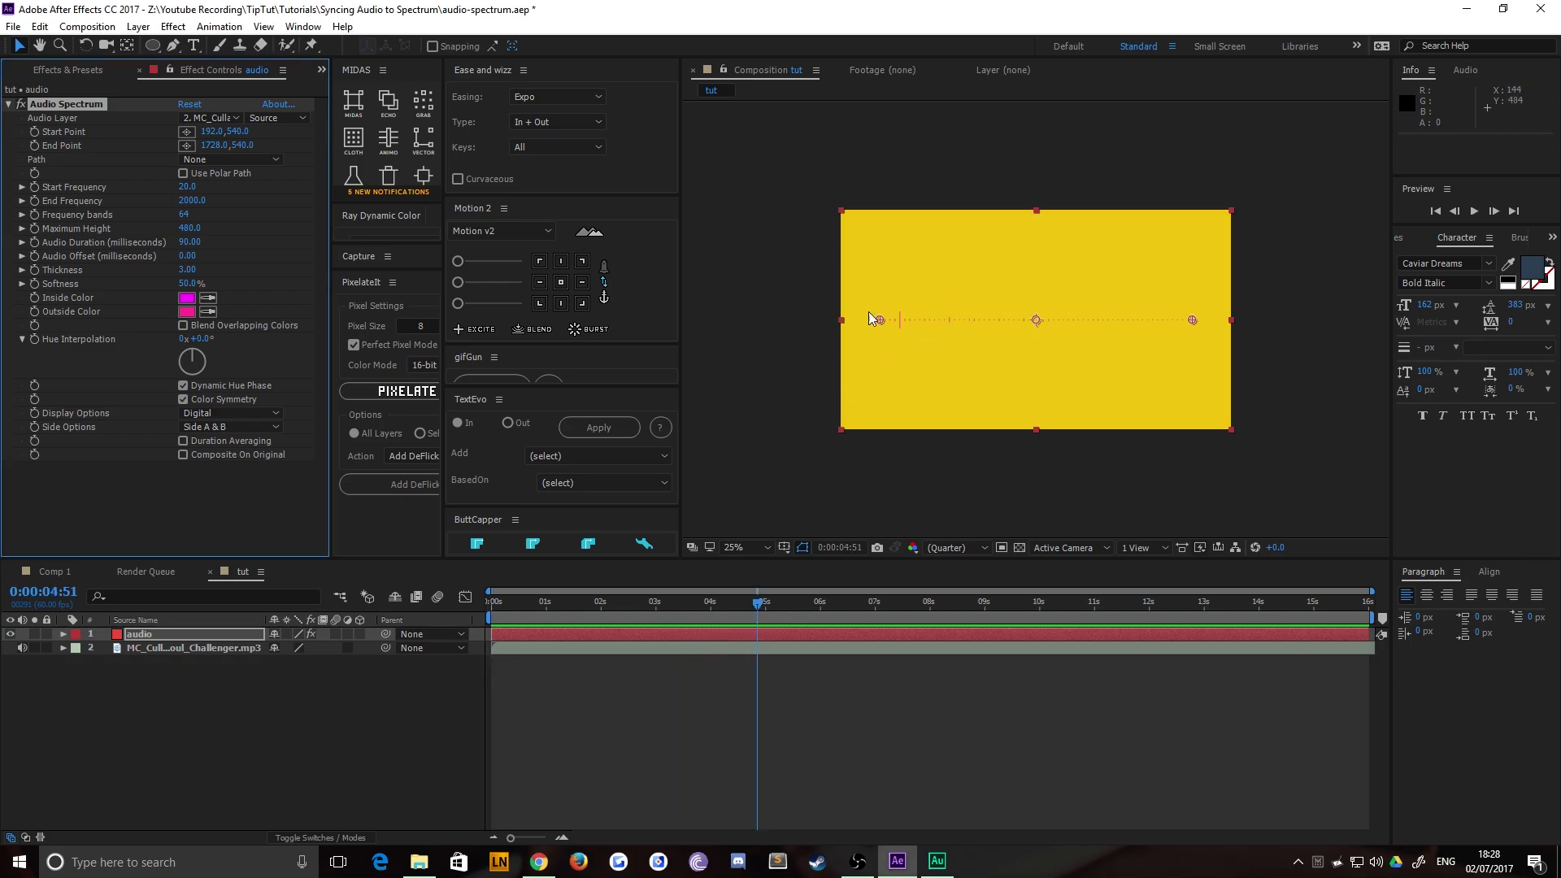
key(space)
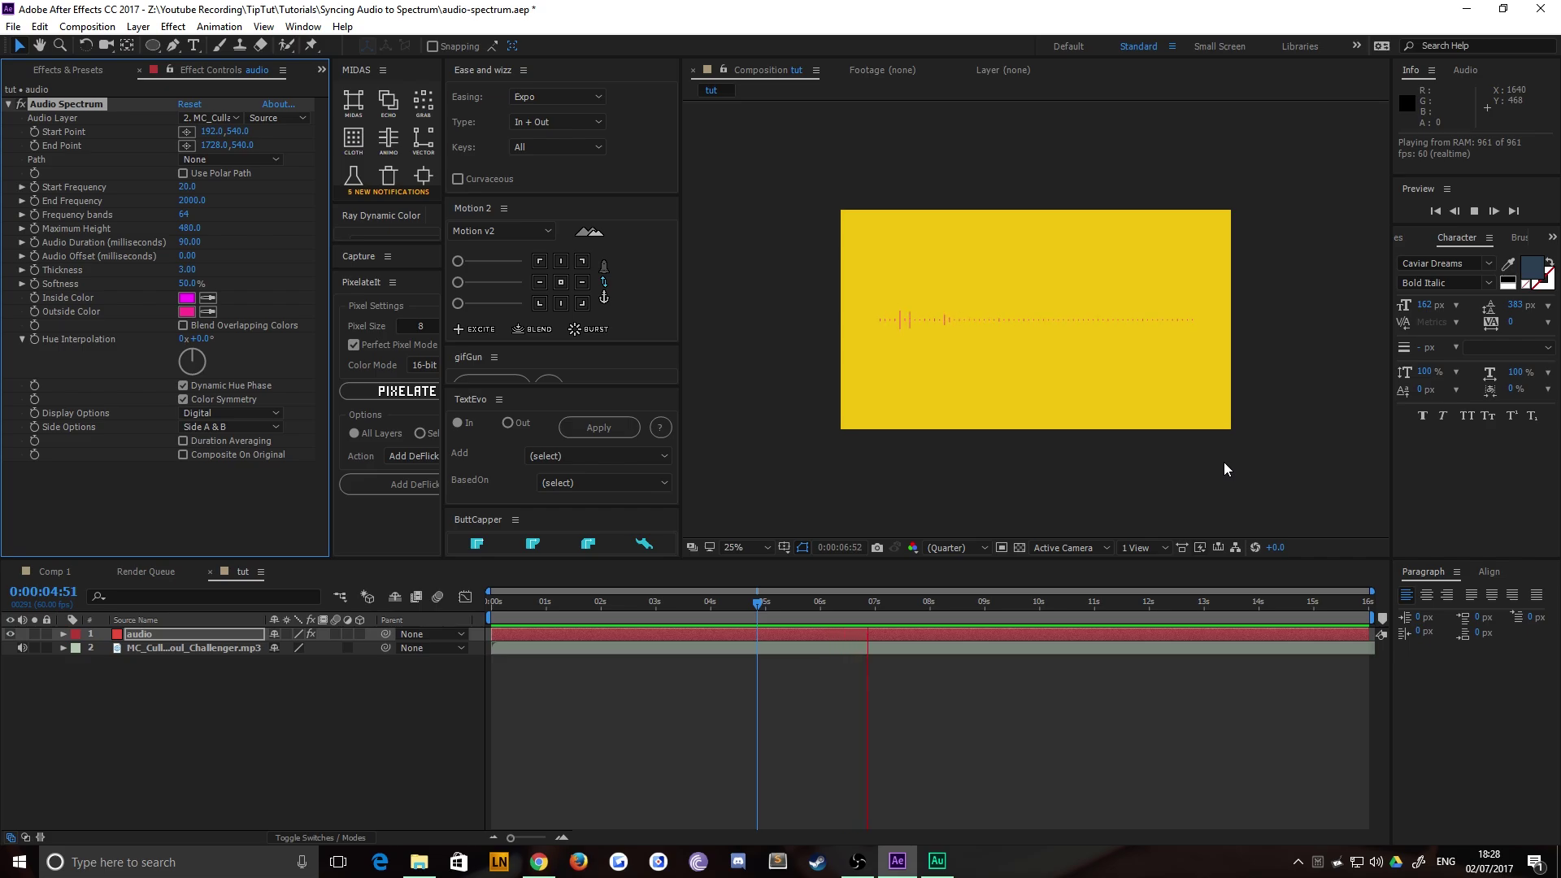
key(space)
drag(873, 609, 885, 607)
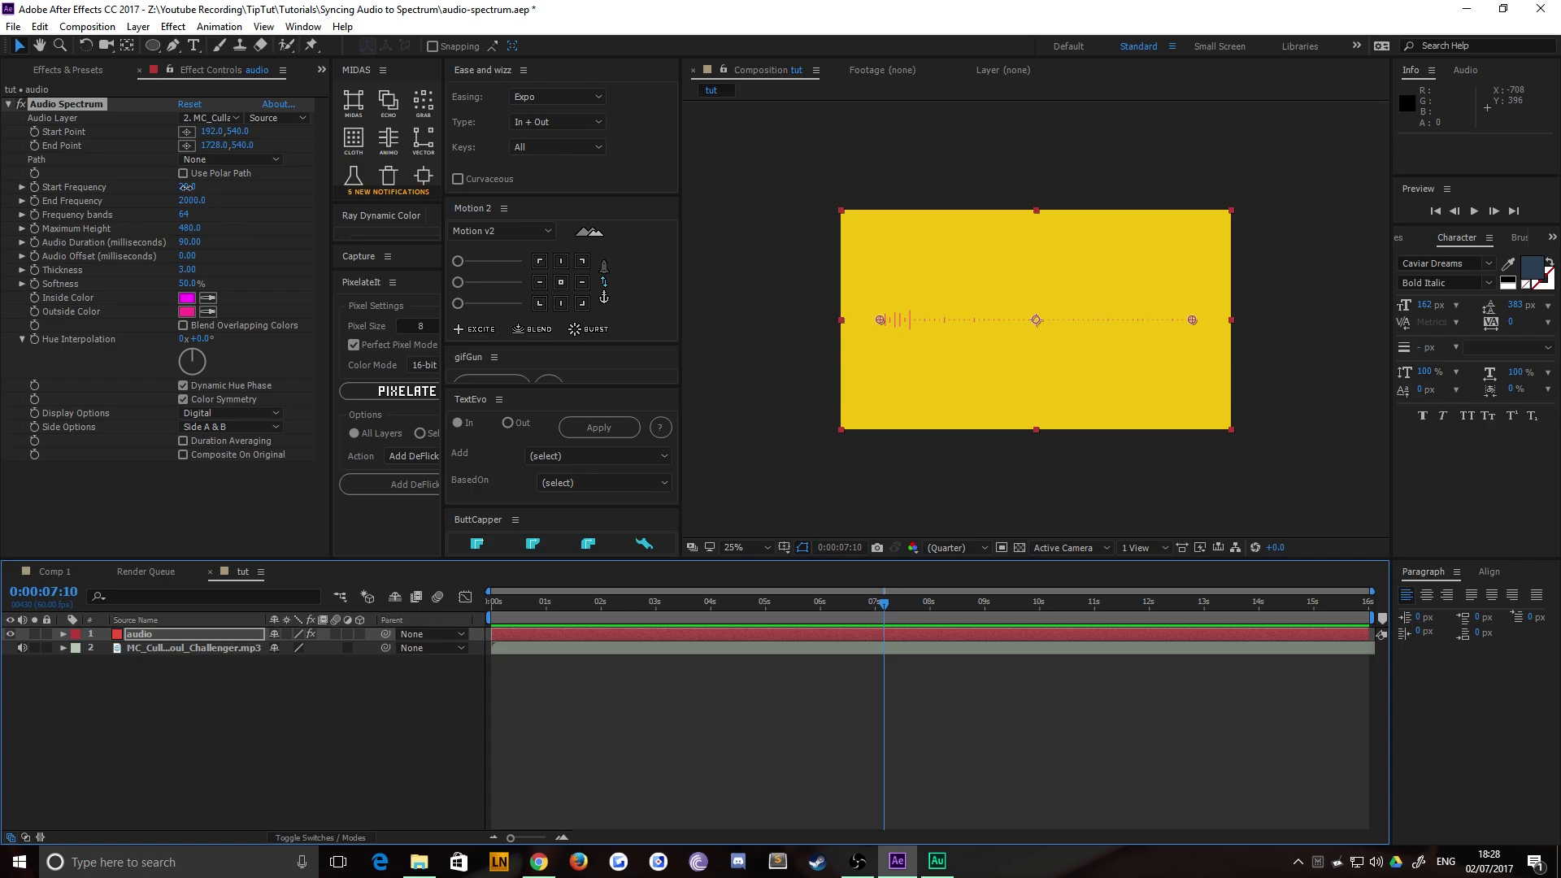
Step: Set Start Frequency to 20 and End Frequency to 501, then preview the taller bars
mouse_move(189, 186)
mouse_down()
mouse_move(223, 193)
mouse_move(181, 195)
mouse_up()
click(185, 187)
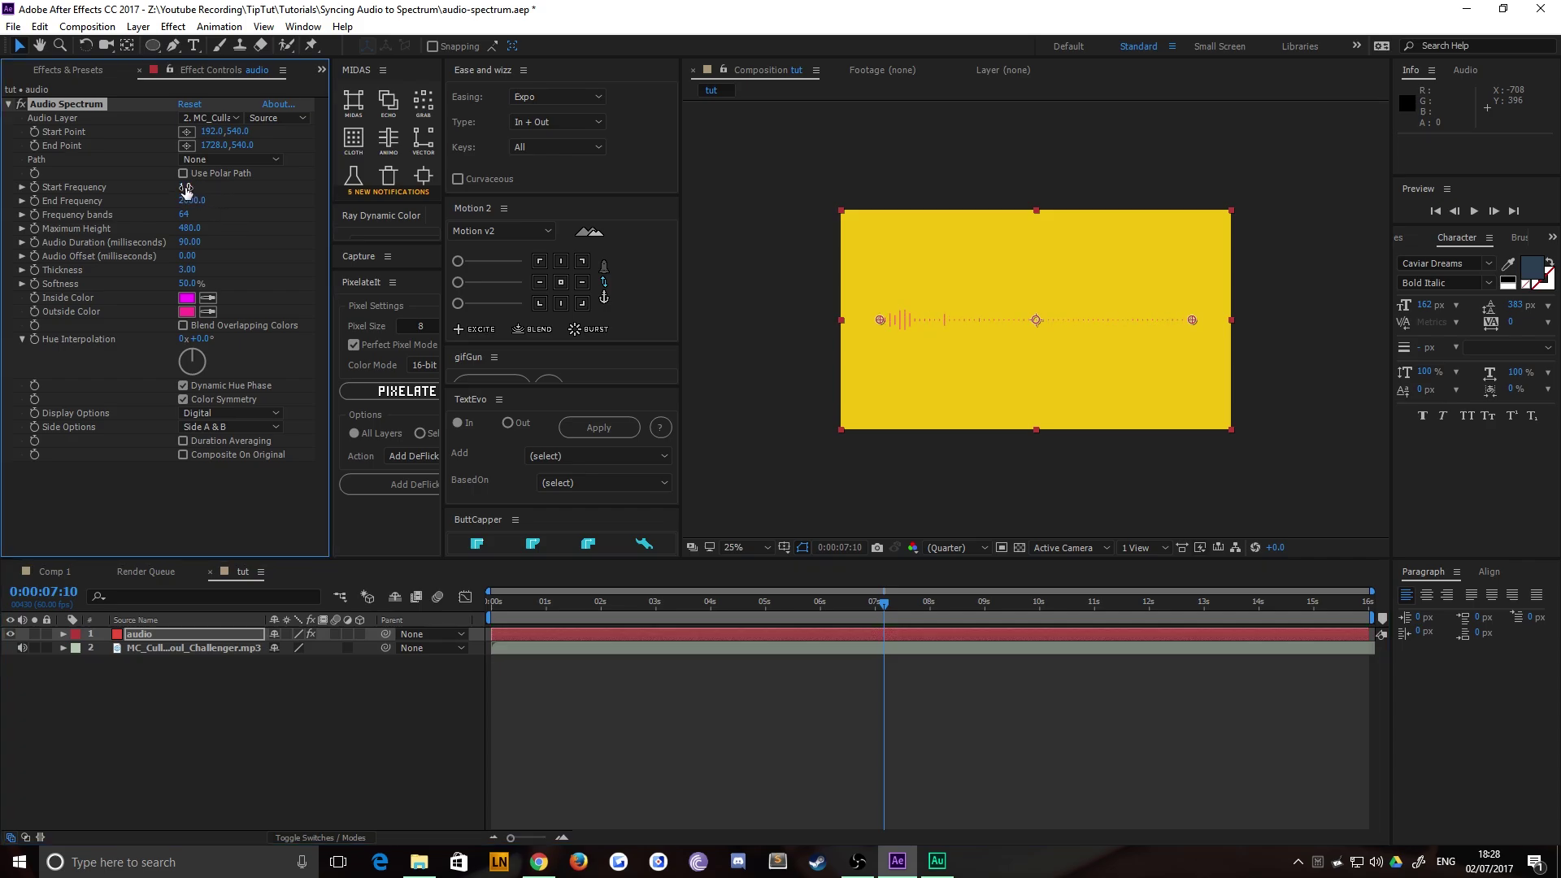
text(20)
key(Return)
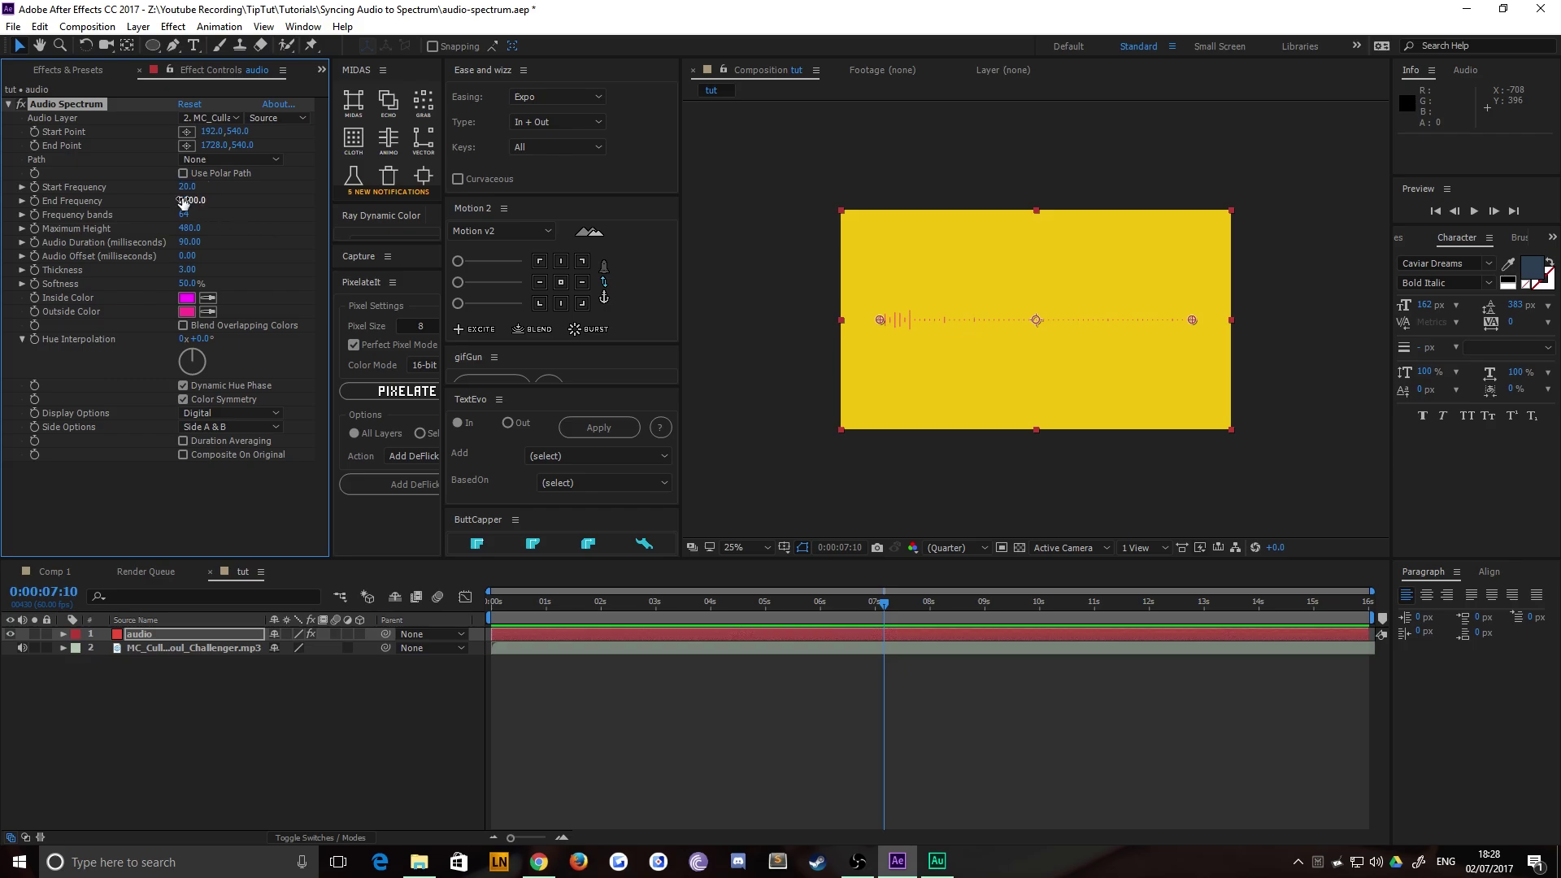
drag(192, 200, 170, 200)
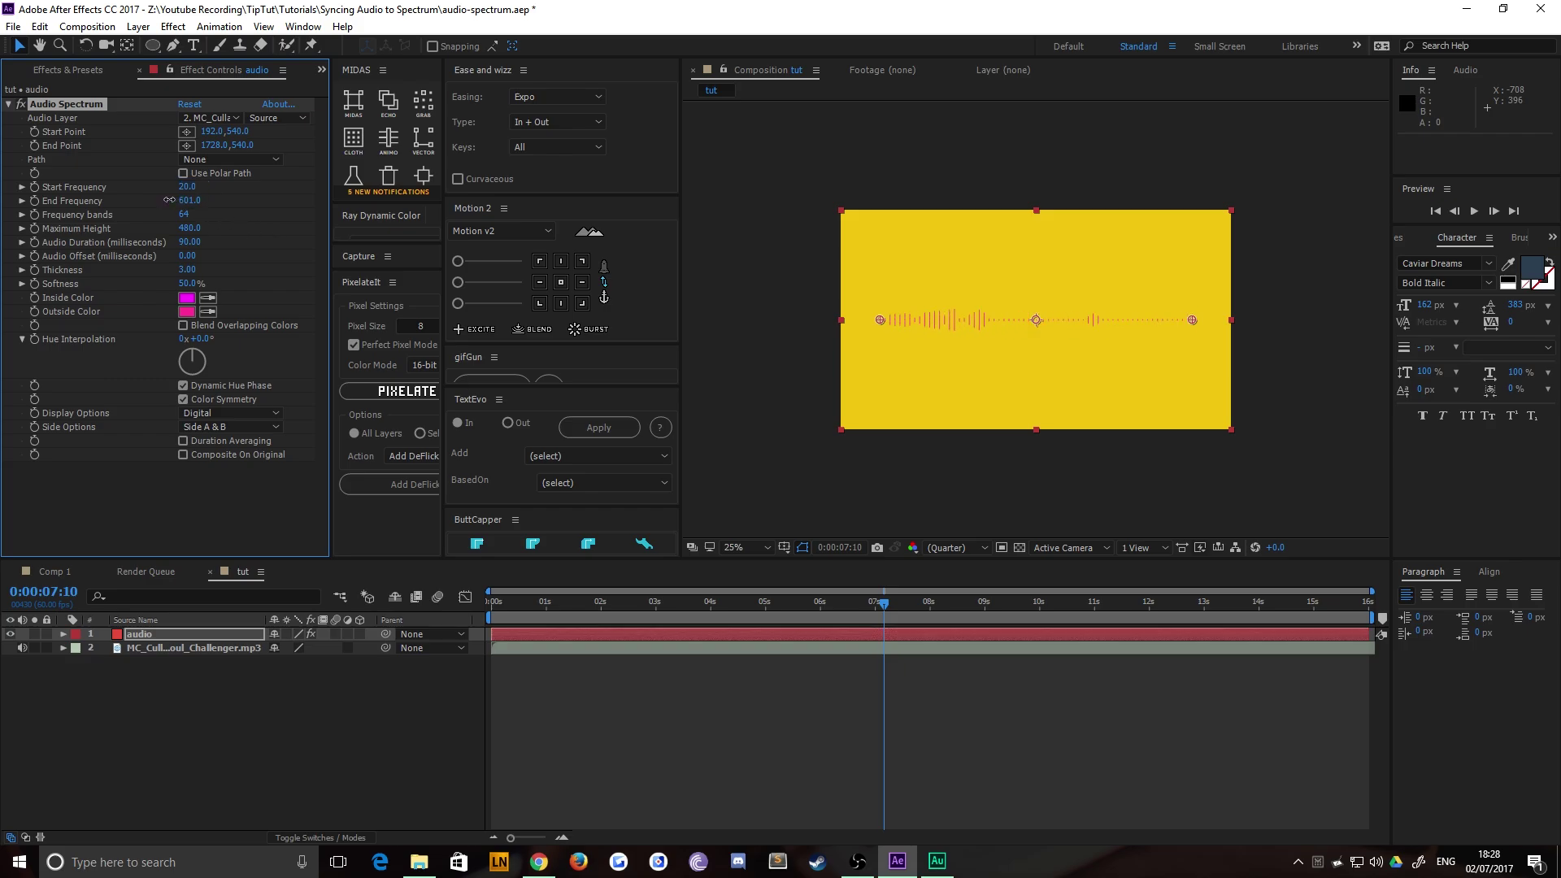
key(space)
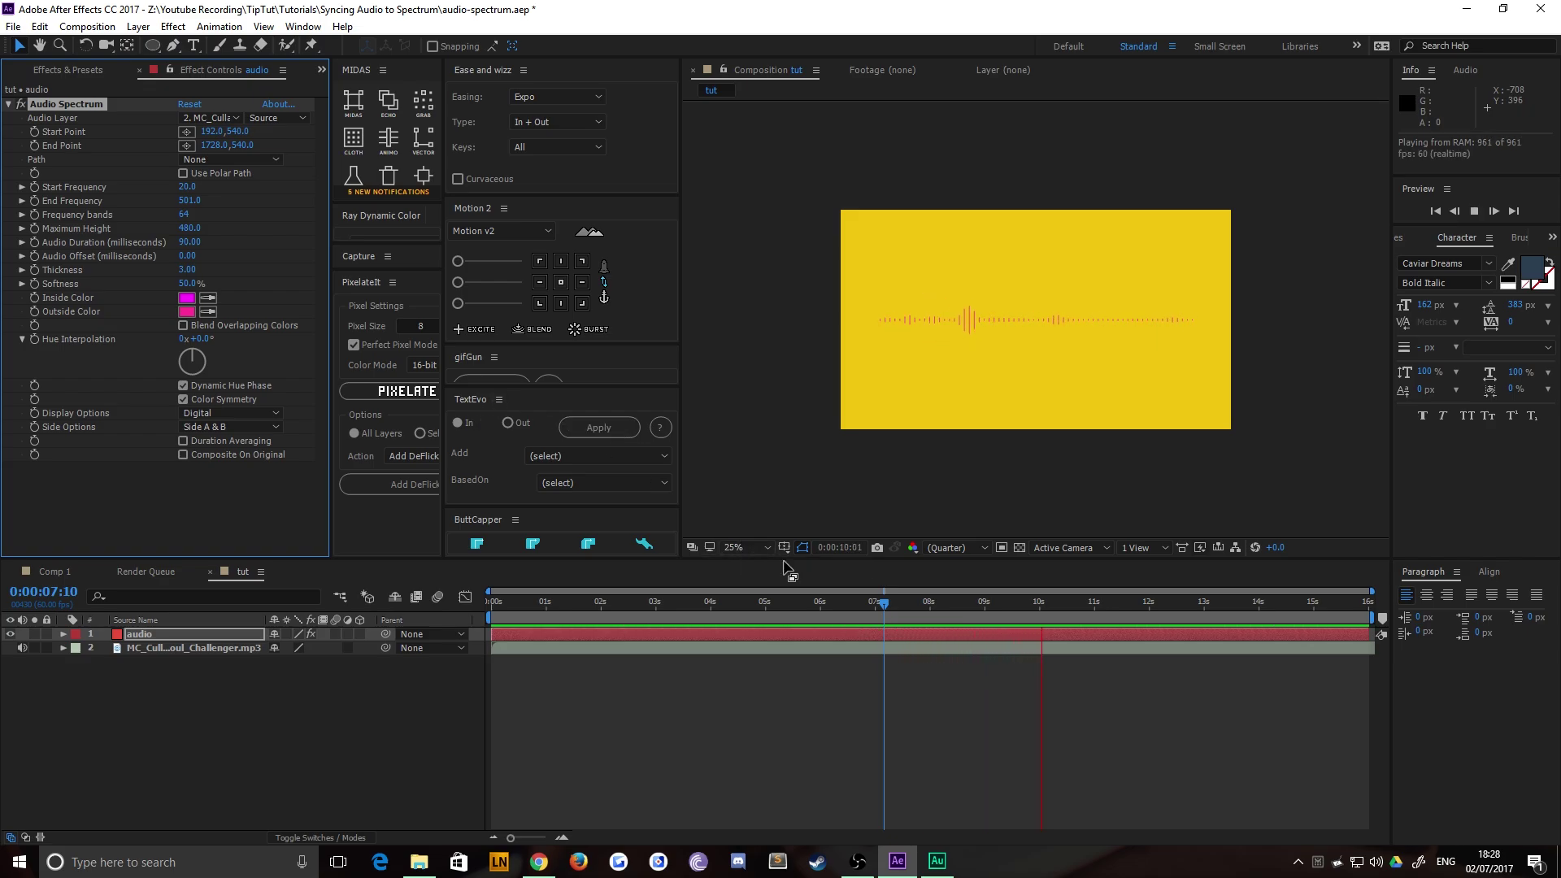
key(space)
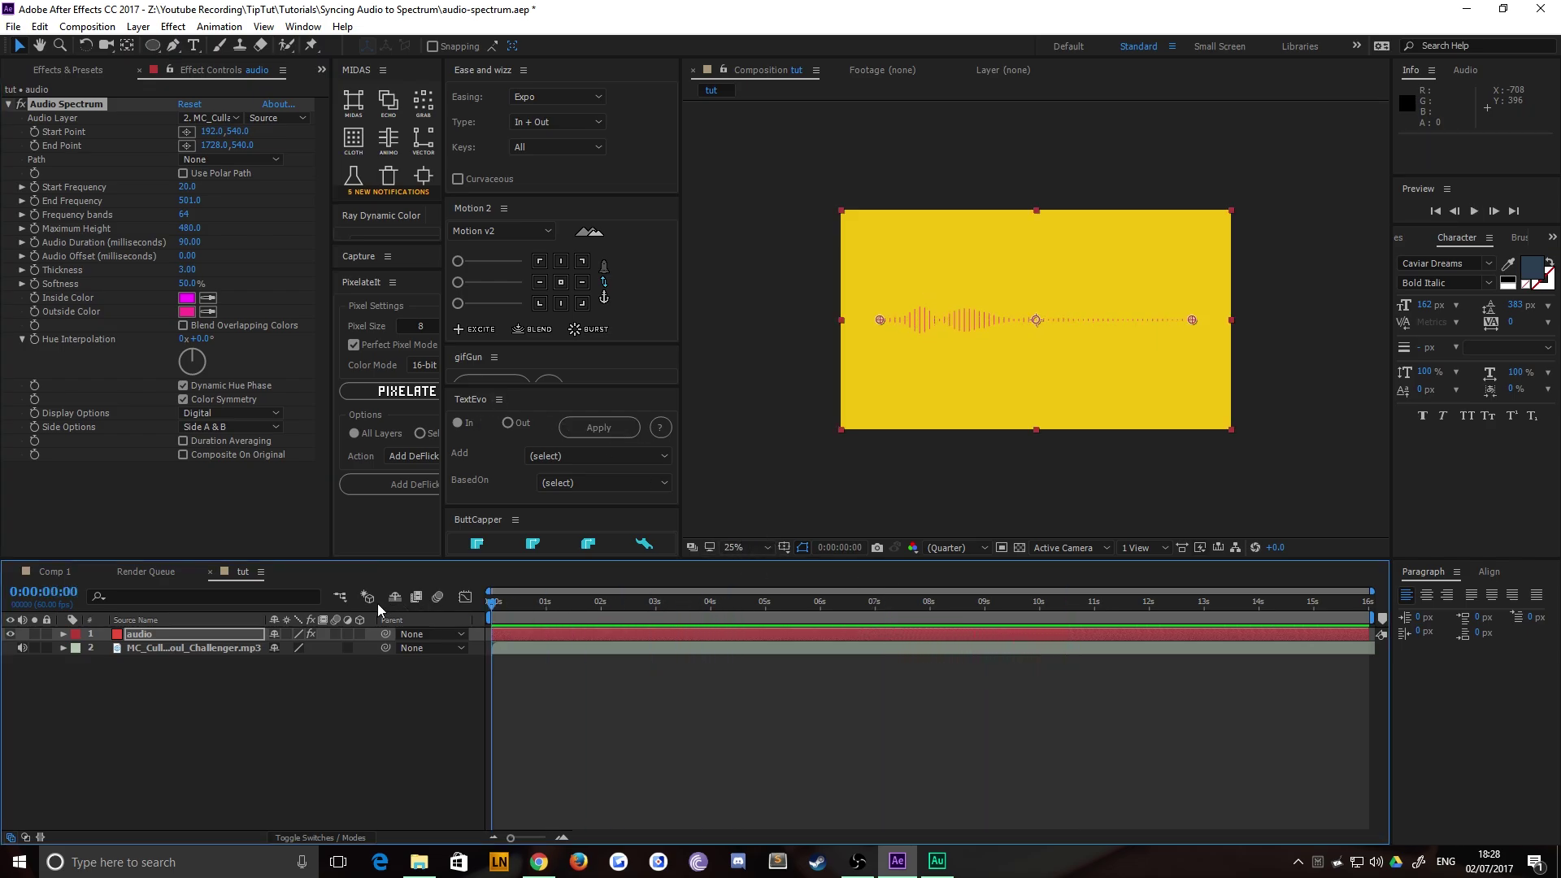
click(193, 688)
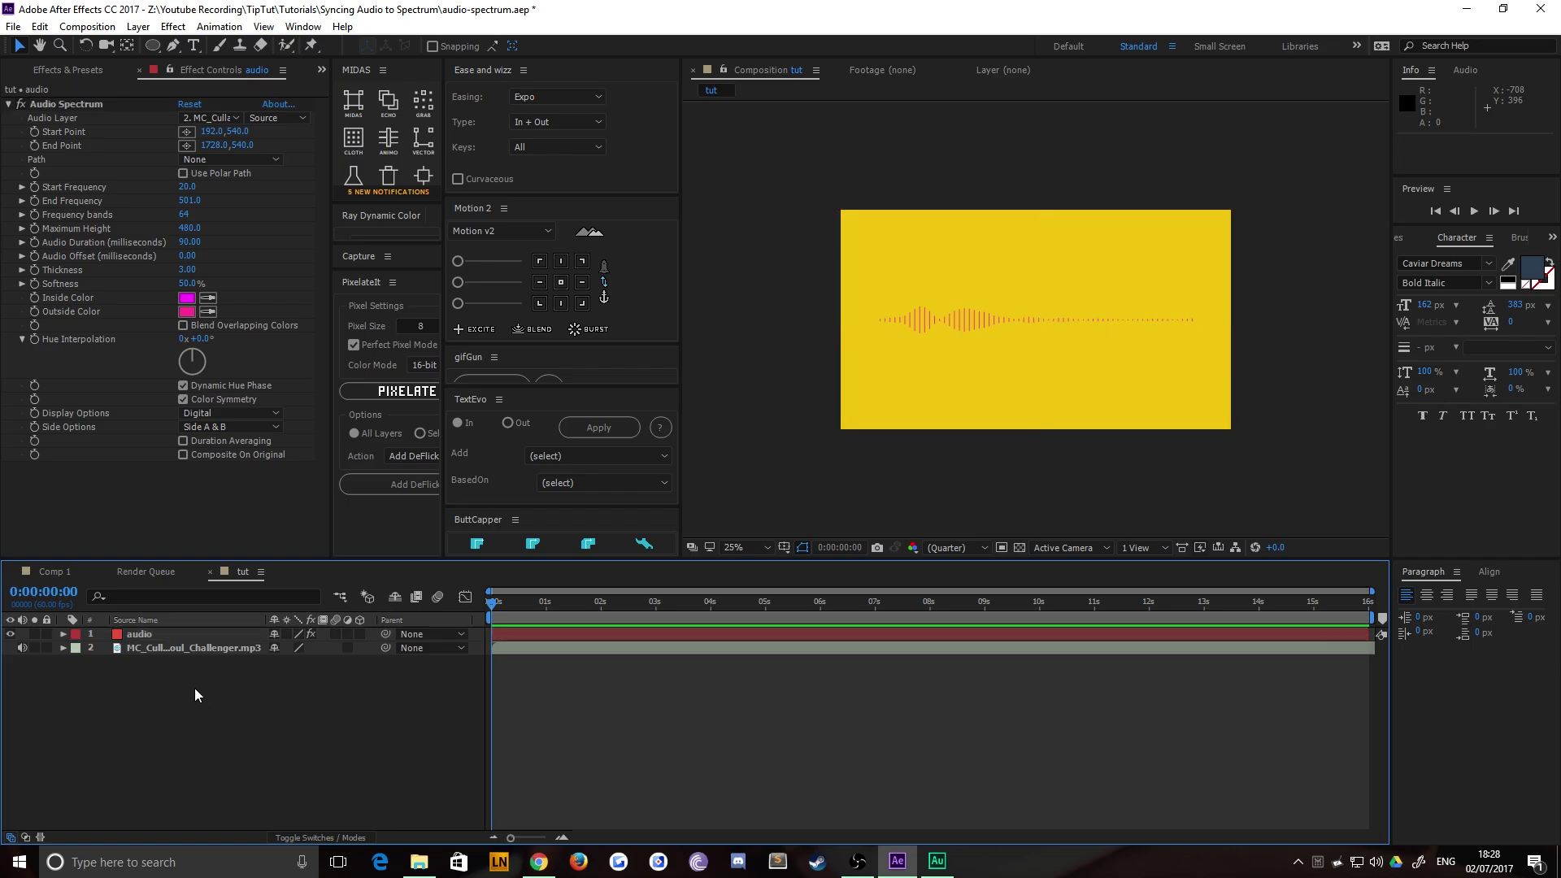
click(173, 635)
Step: Draw a curved three-point mask on the audio layer from lower left to upper right
click(173, 46)
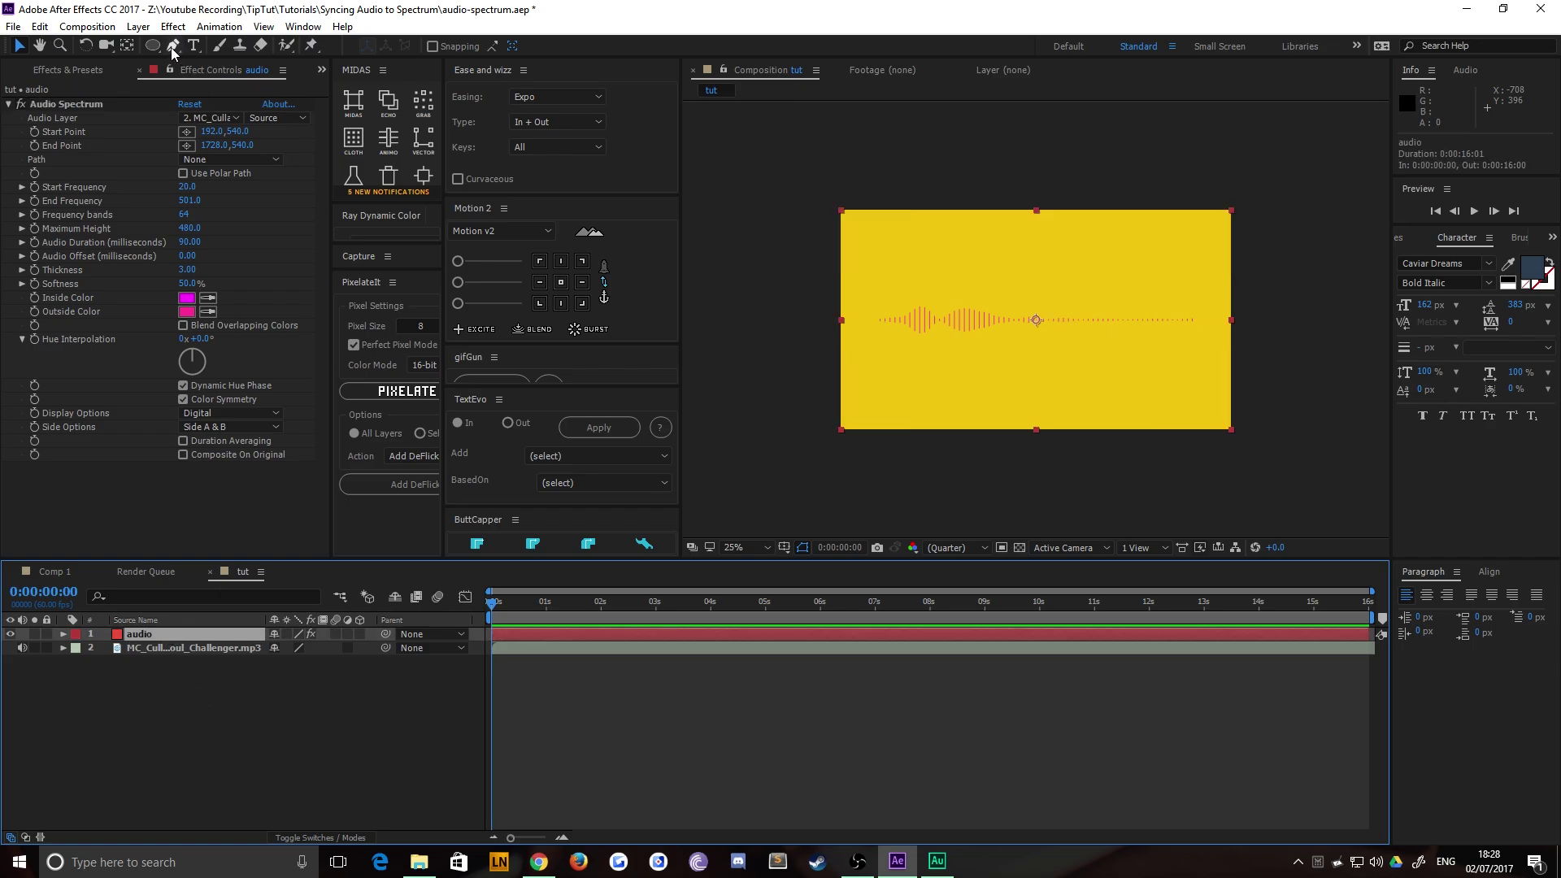
click(879, 397)
drag(1033, 318, 1140, 314)
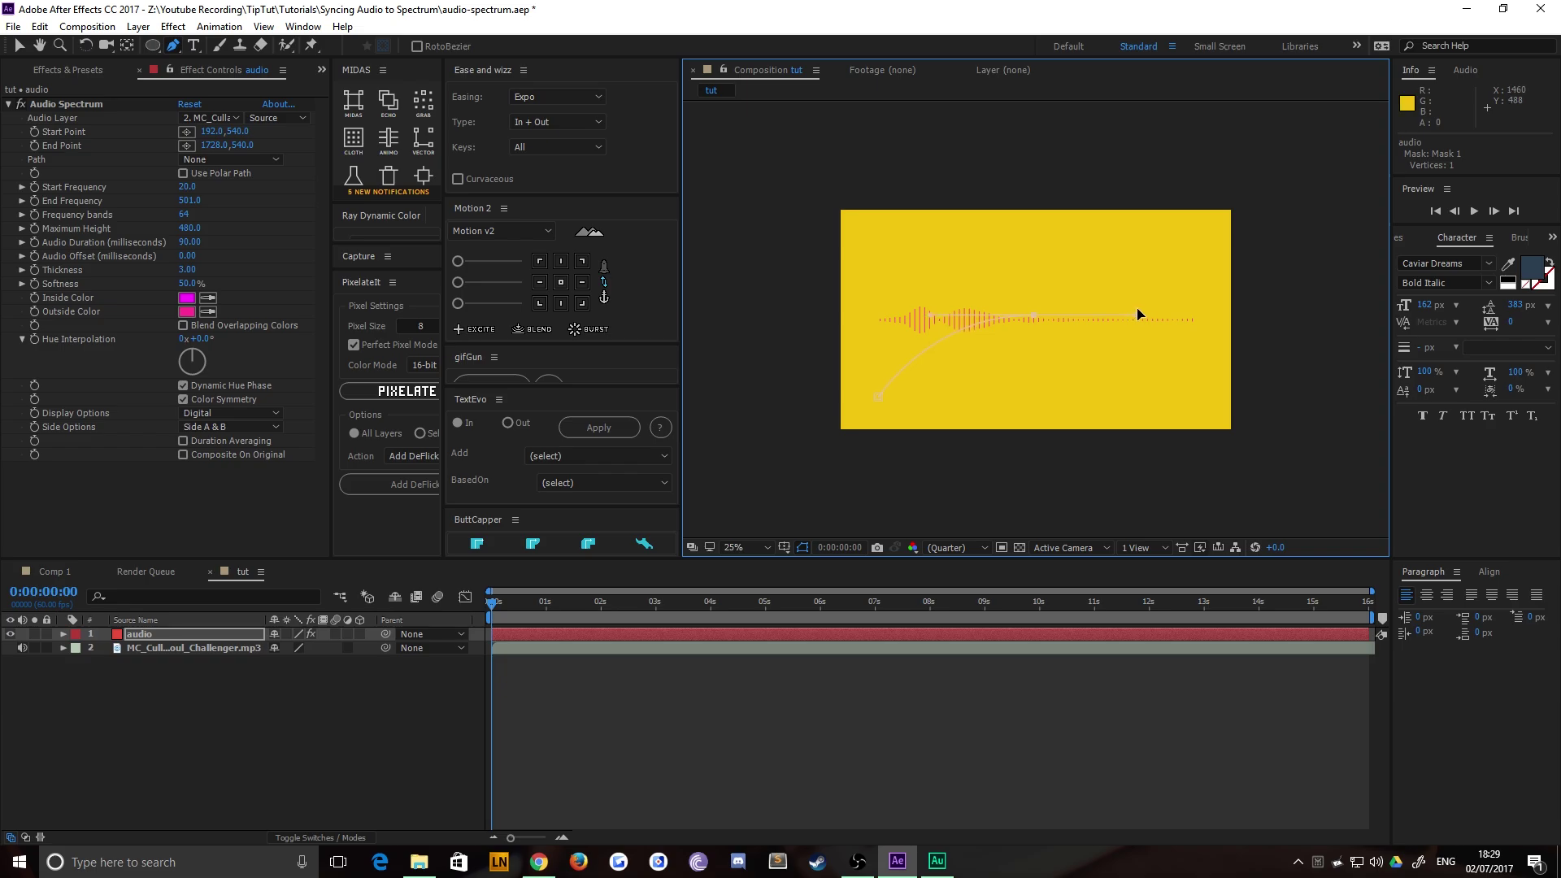
click(1184, 238)
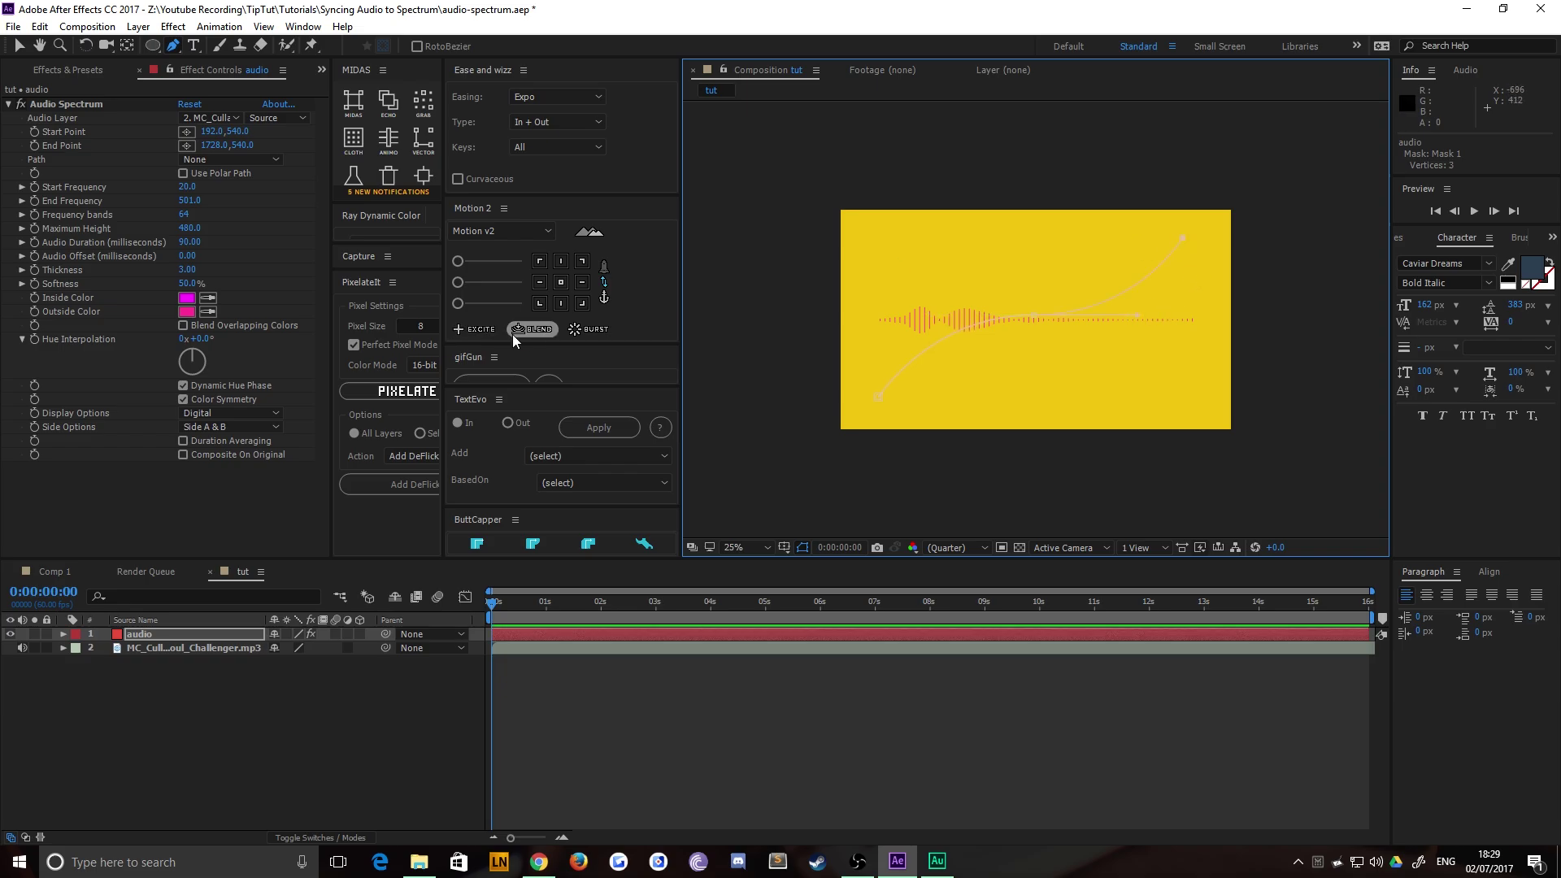
Step: Set Audio Spectrum's Path to Mask 1, align start and end points, and preview
click(34, 167)
click(230, 160)
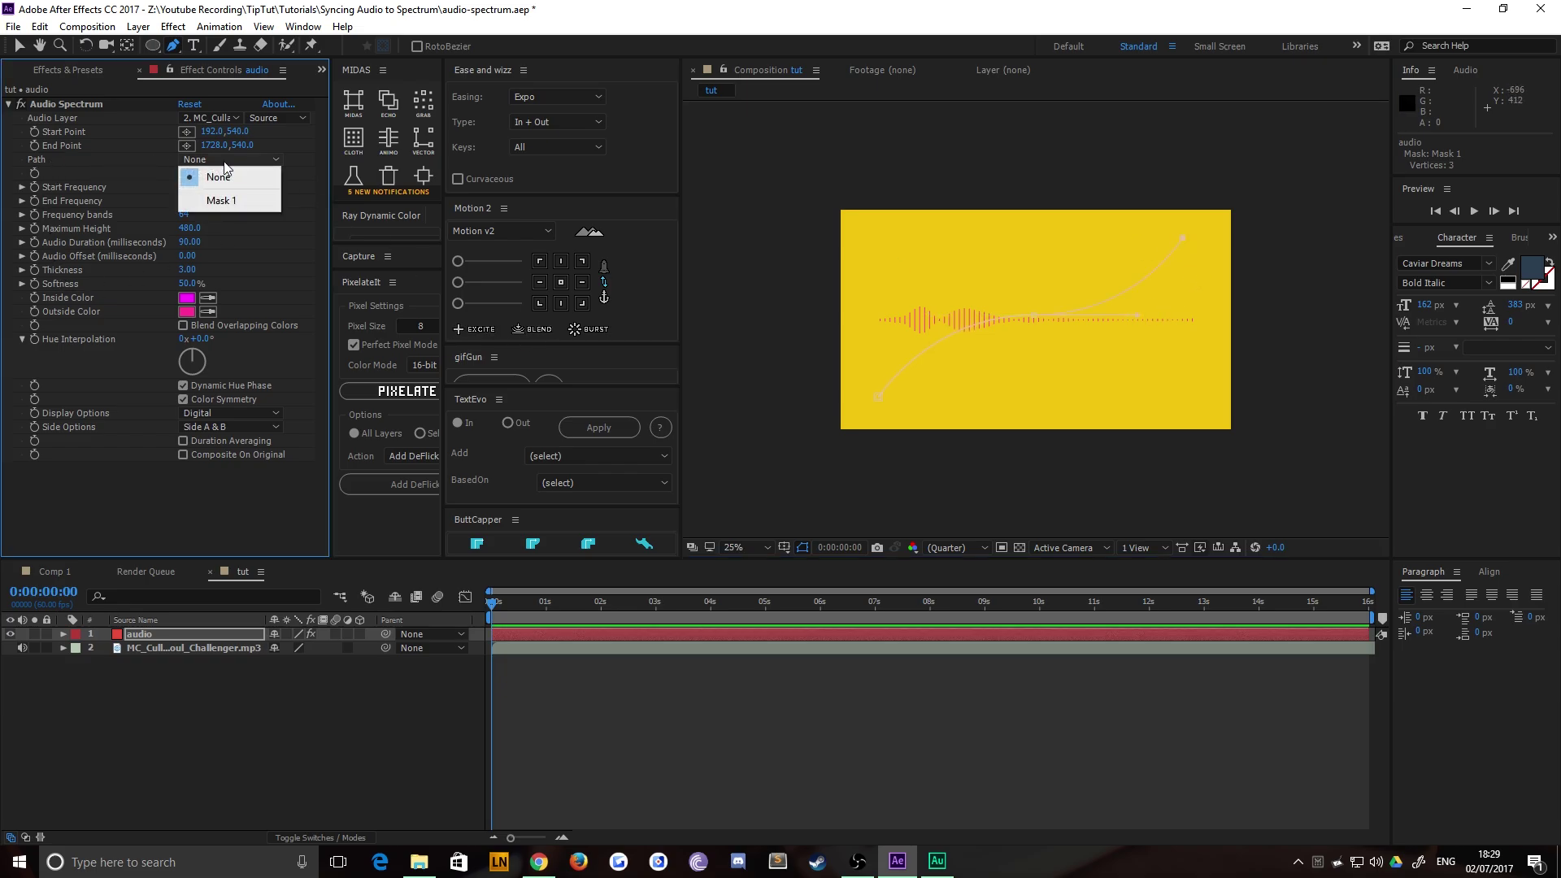
click(226, 200)
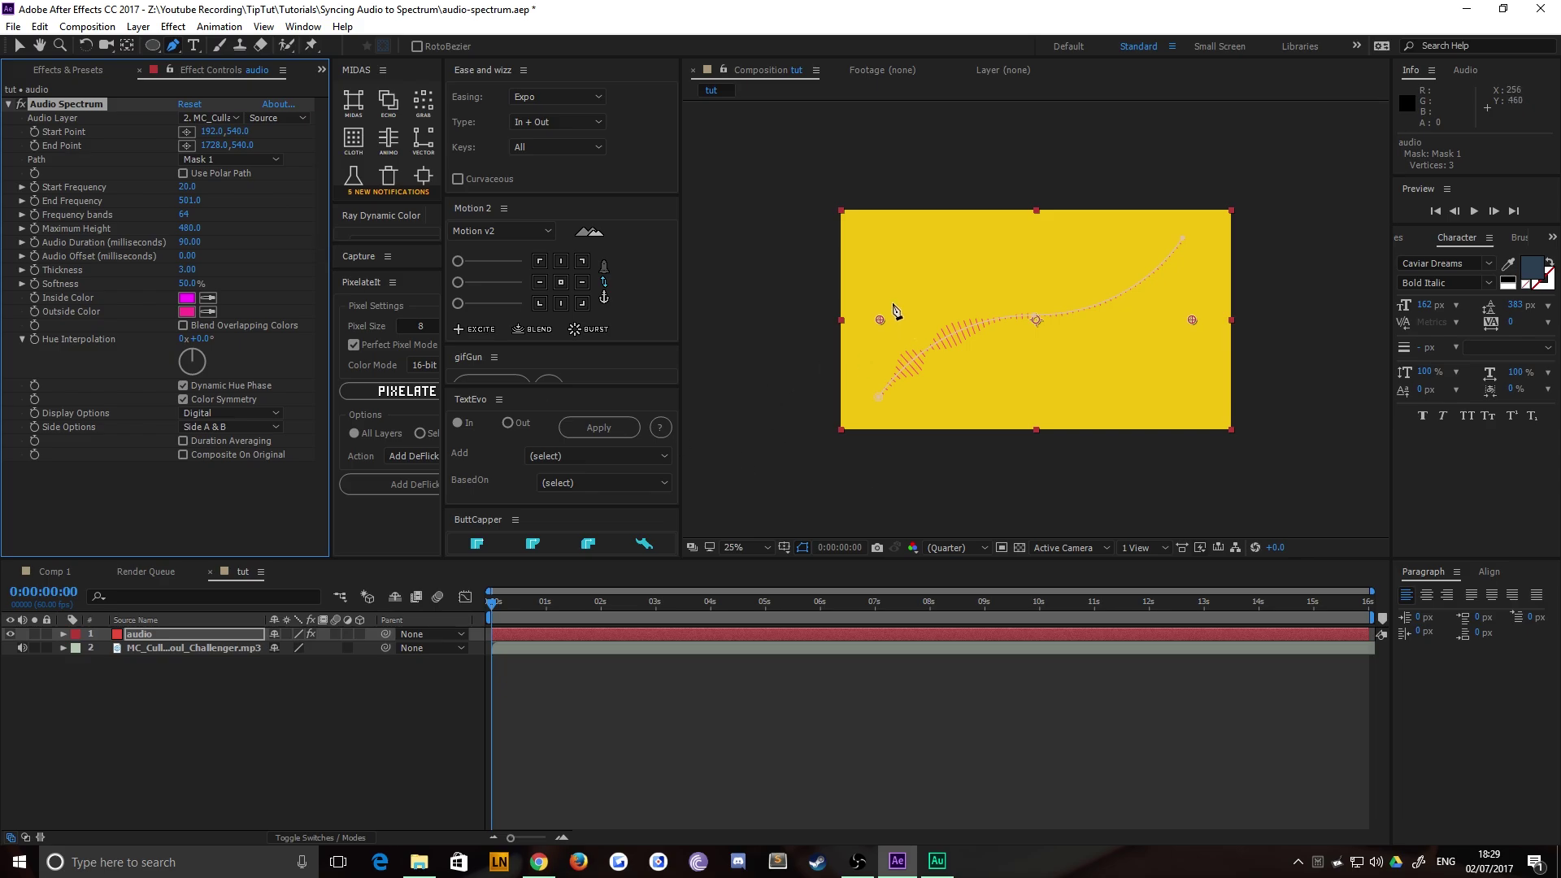
key(v)
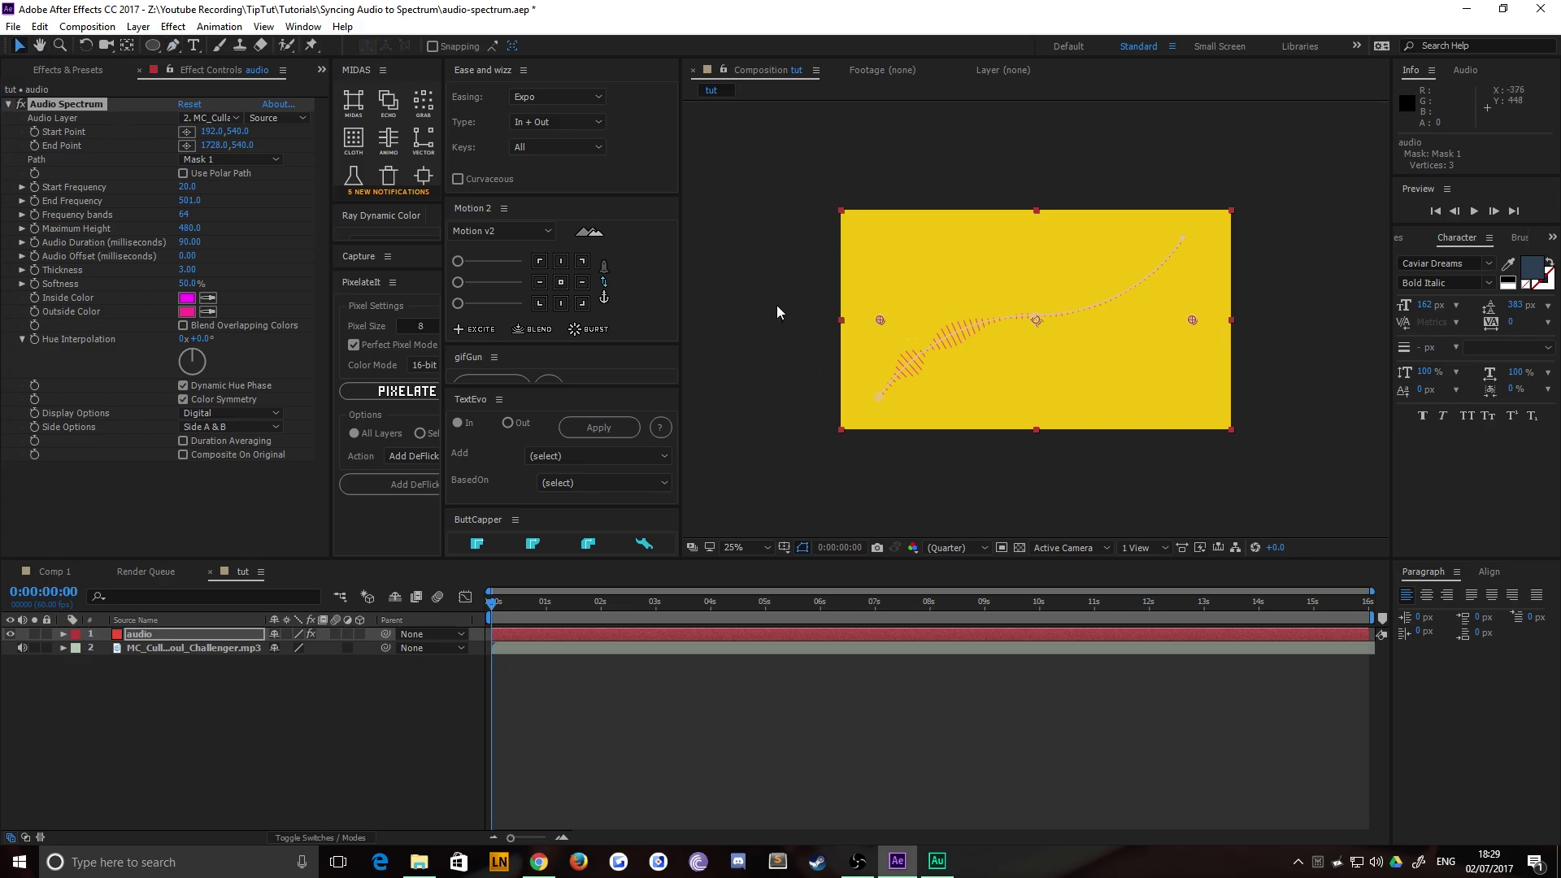
drag(881, 322, 908, 246)
drag(1193, 319, 1084, 374)
click(709, 724)
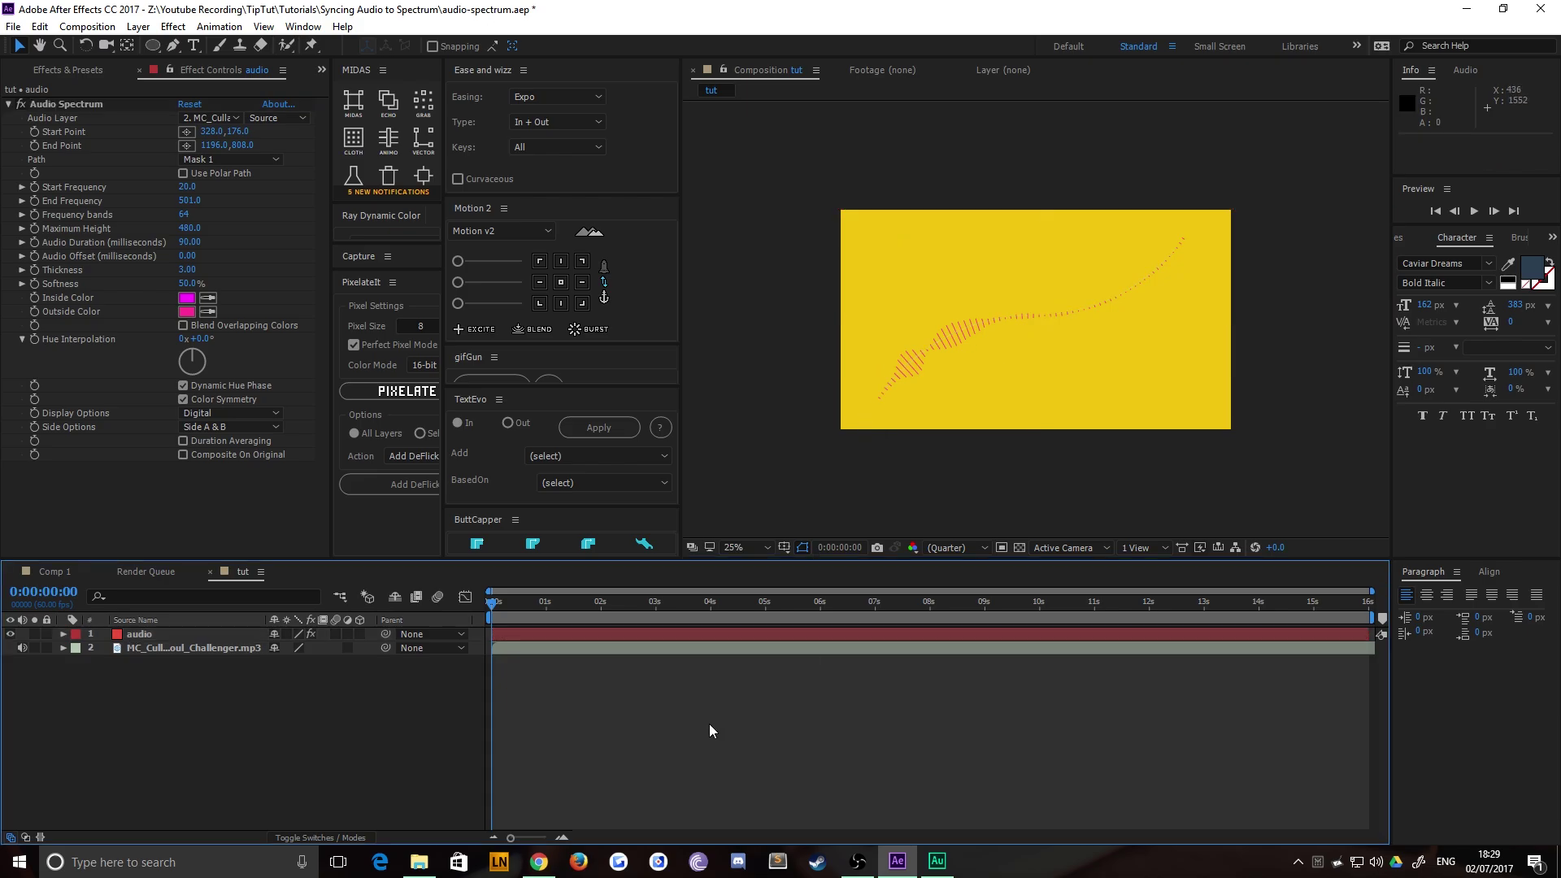
key(space)
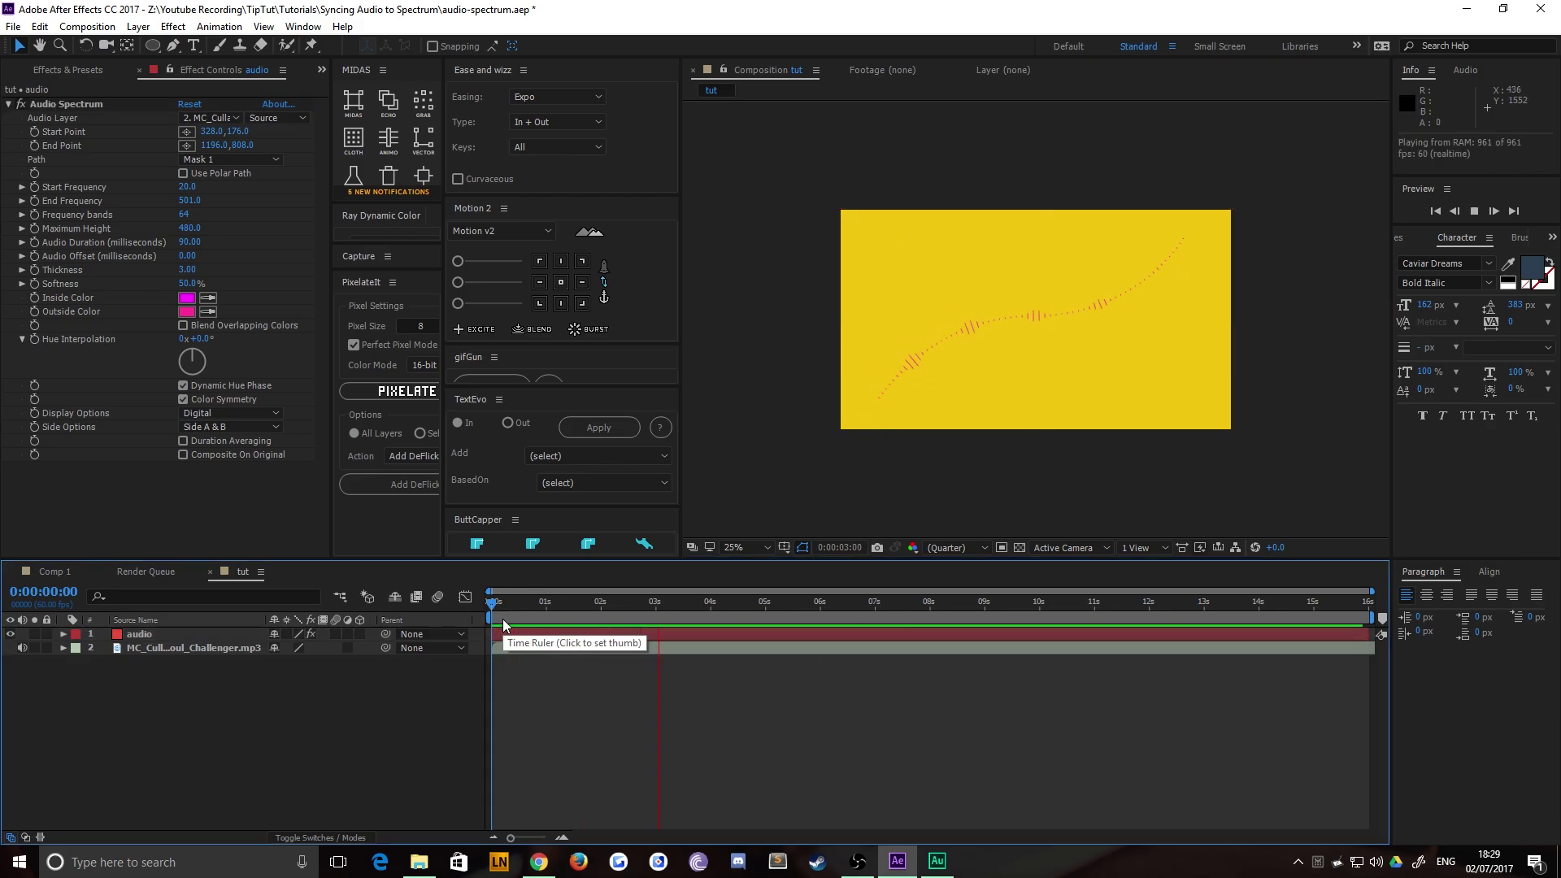
key(space)
Step: Duplicate the audio layer and replace its Audio Spectrum with Audio Waveform
click(155, 639)
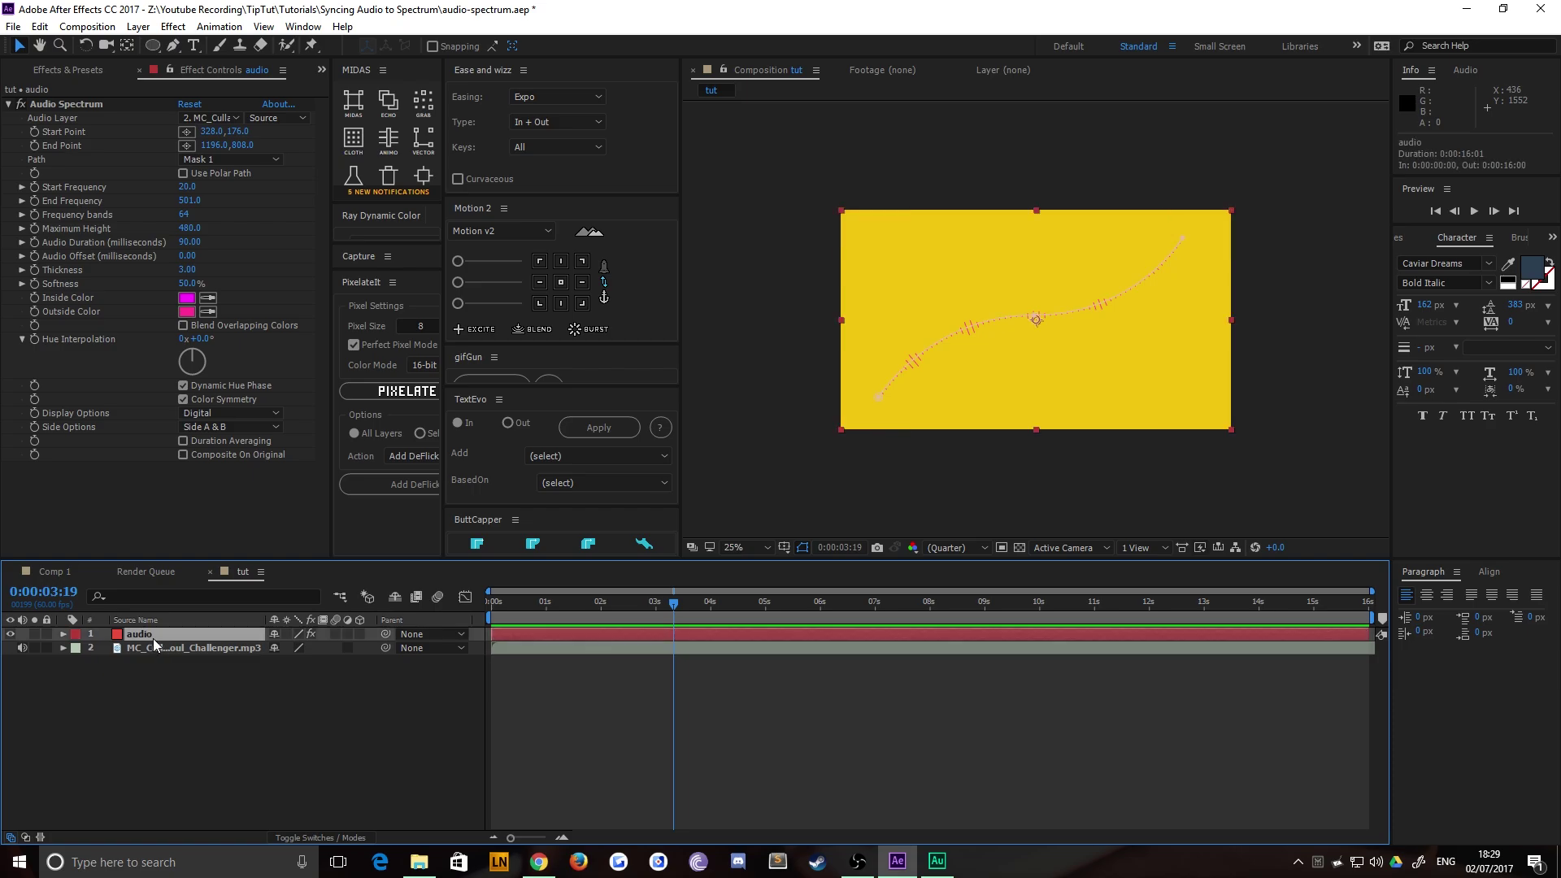
key(ctrl+d)
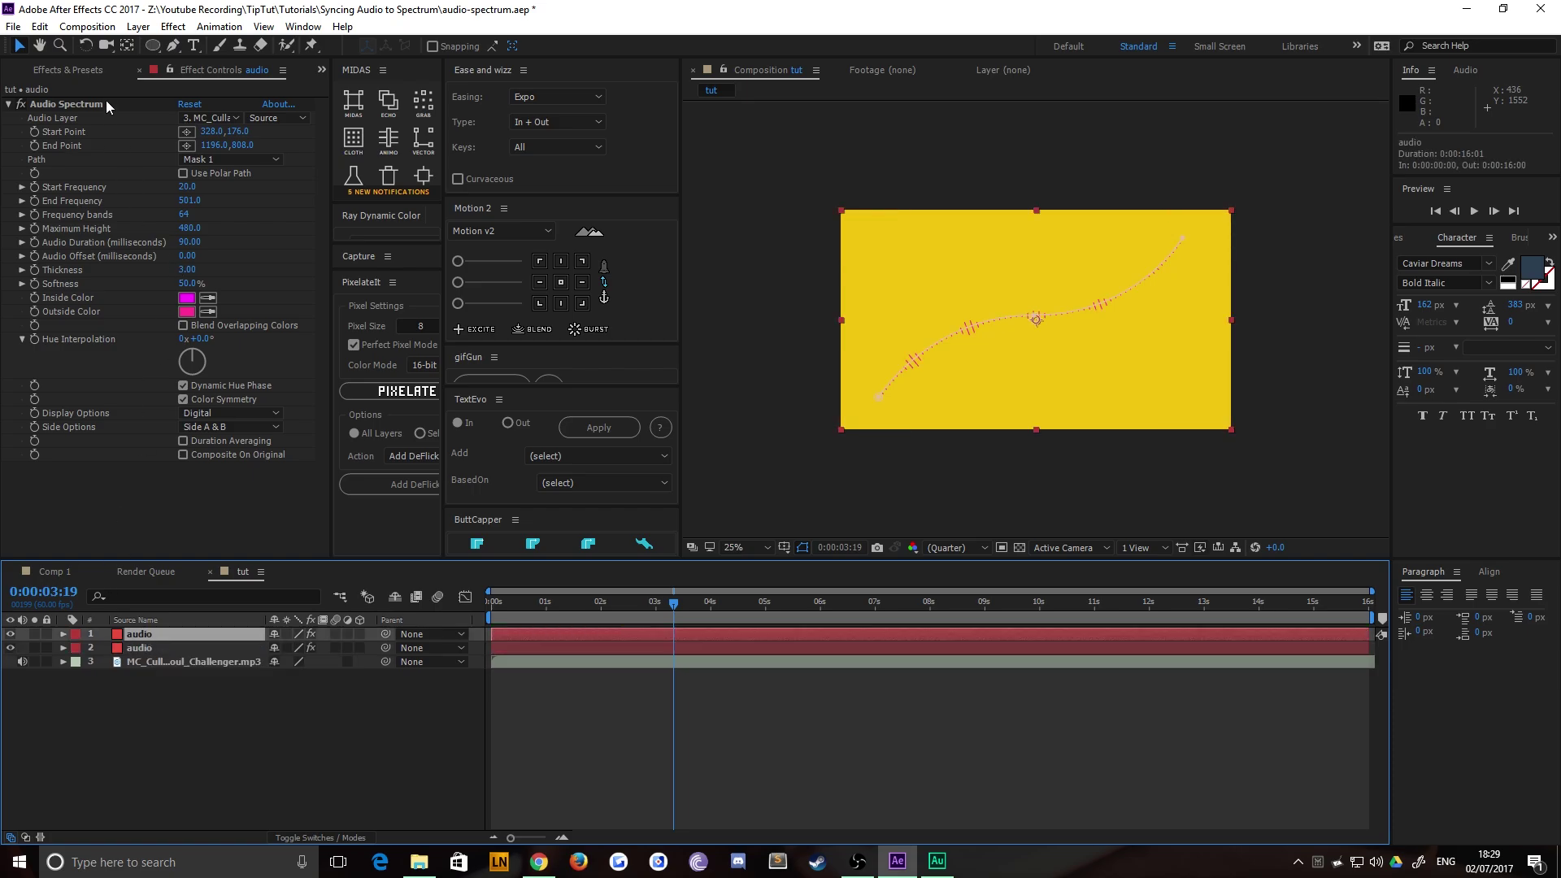
click(74, 105)
key(Delete)
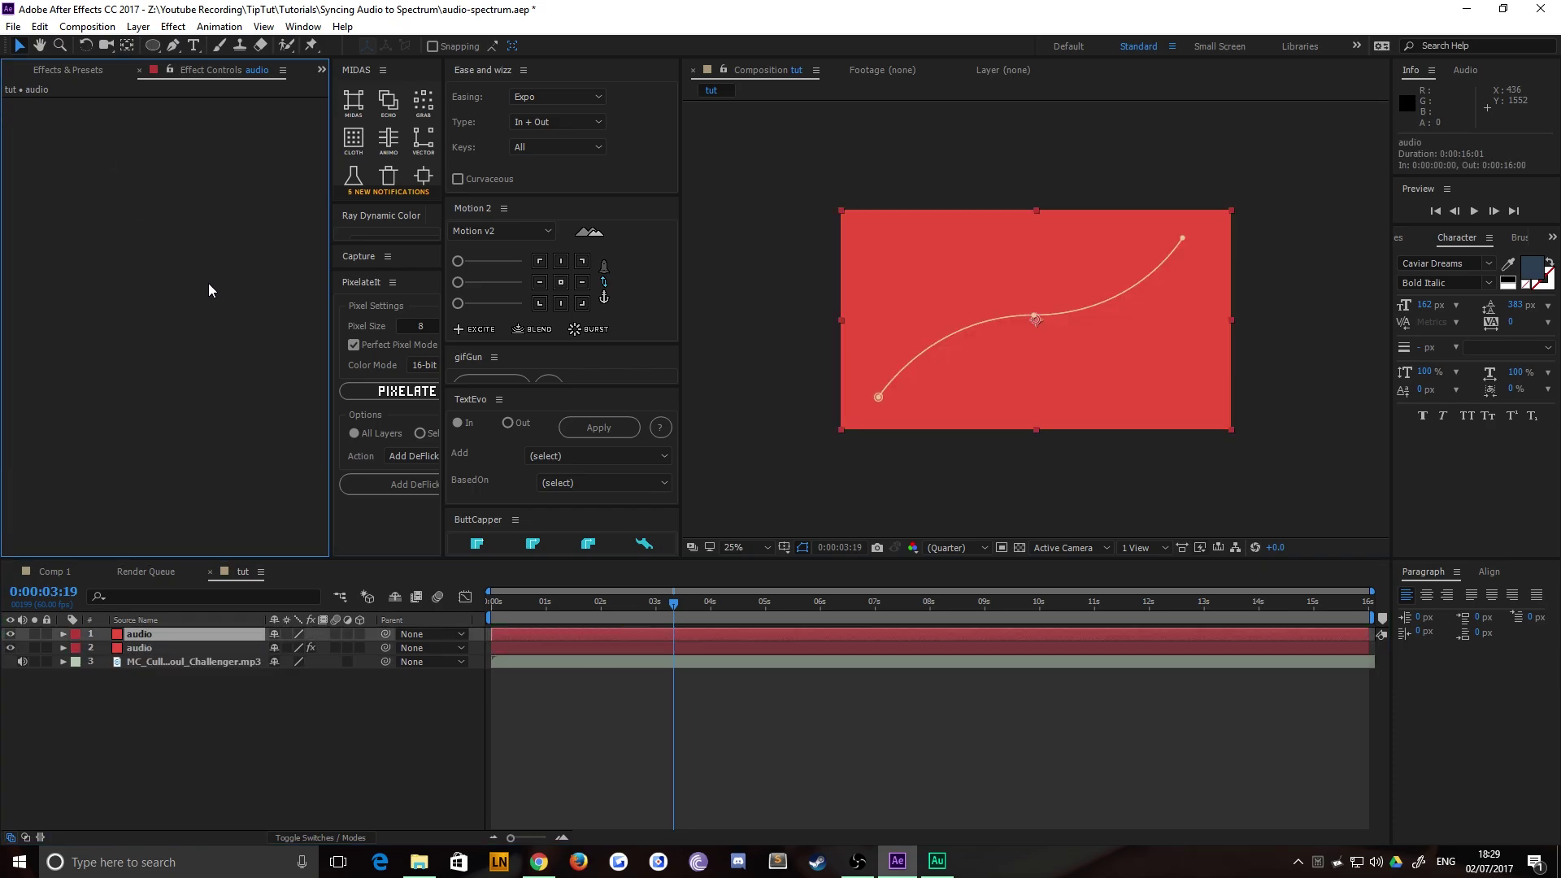
key(ctrl+space)
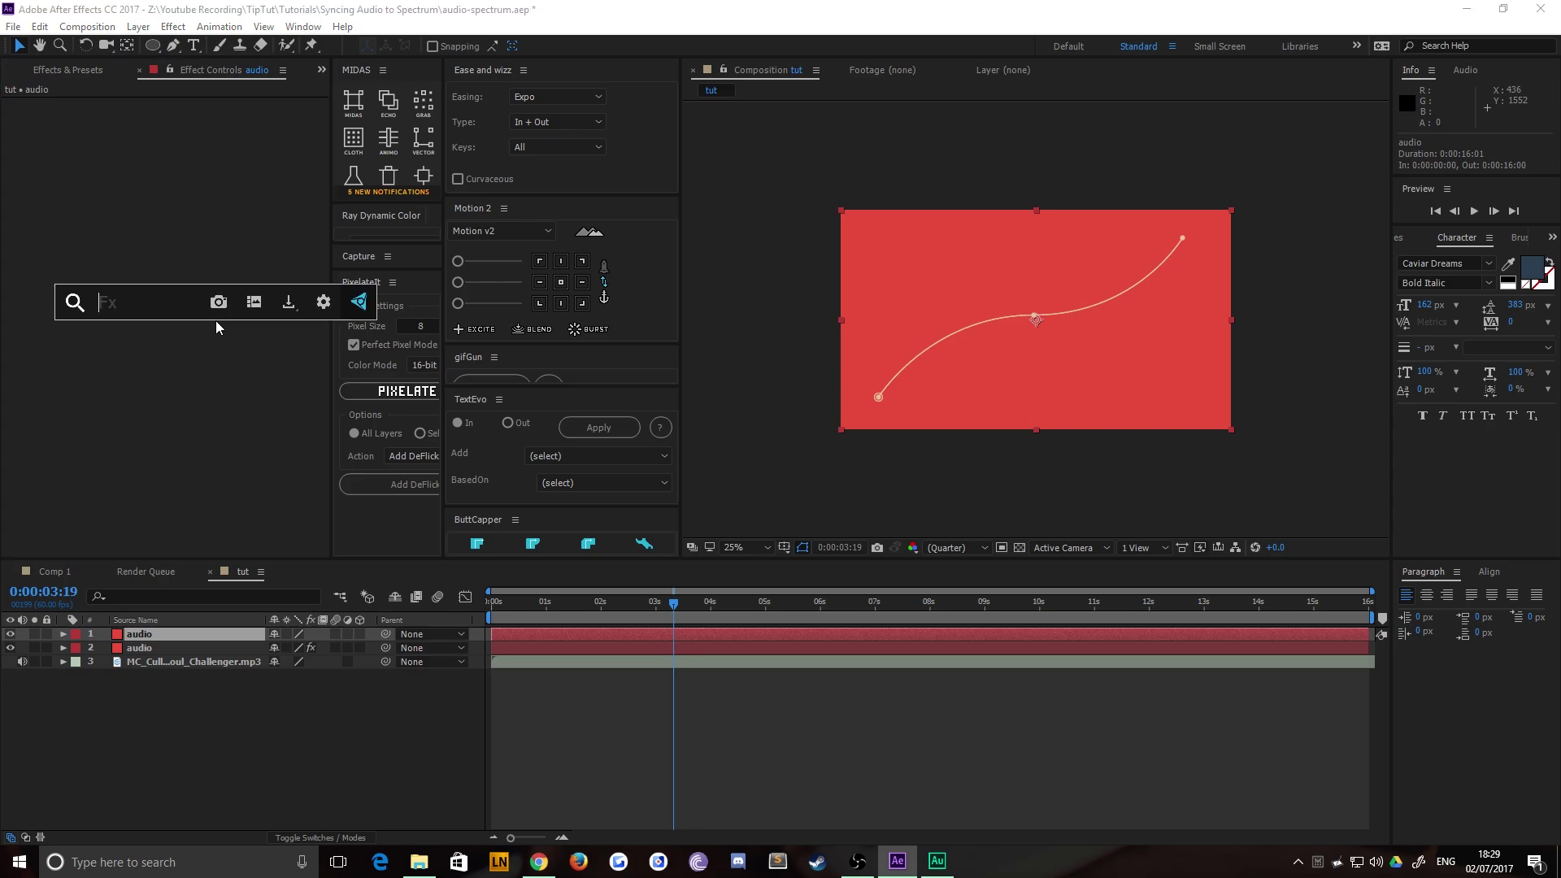
text(audio)
click(163, 374)
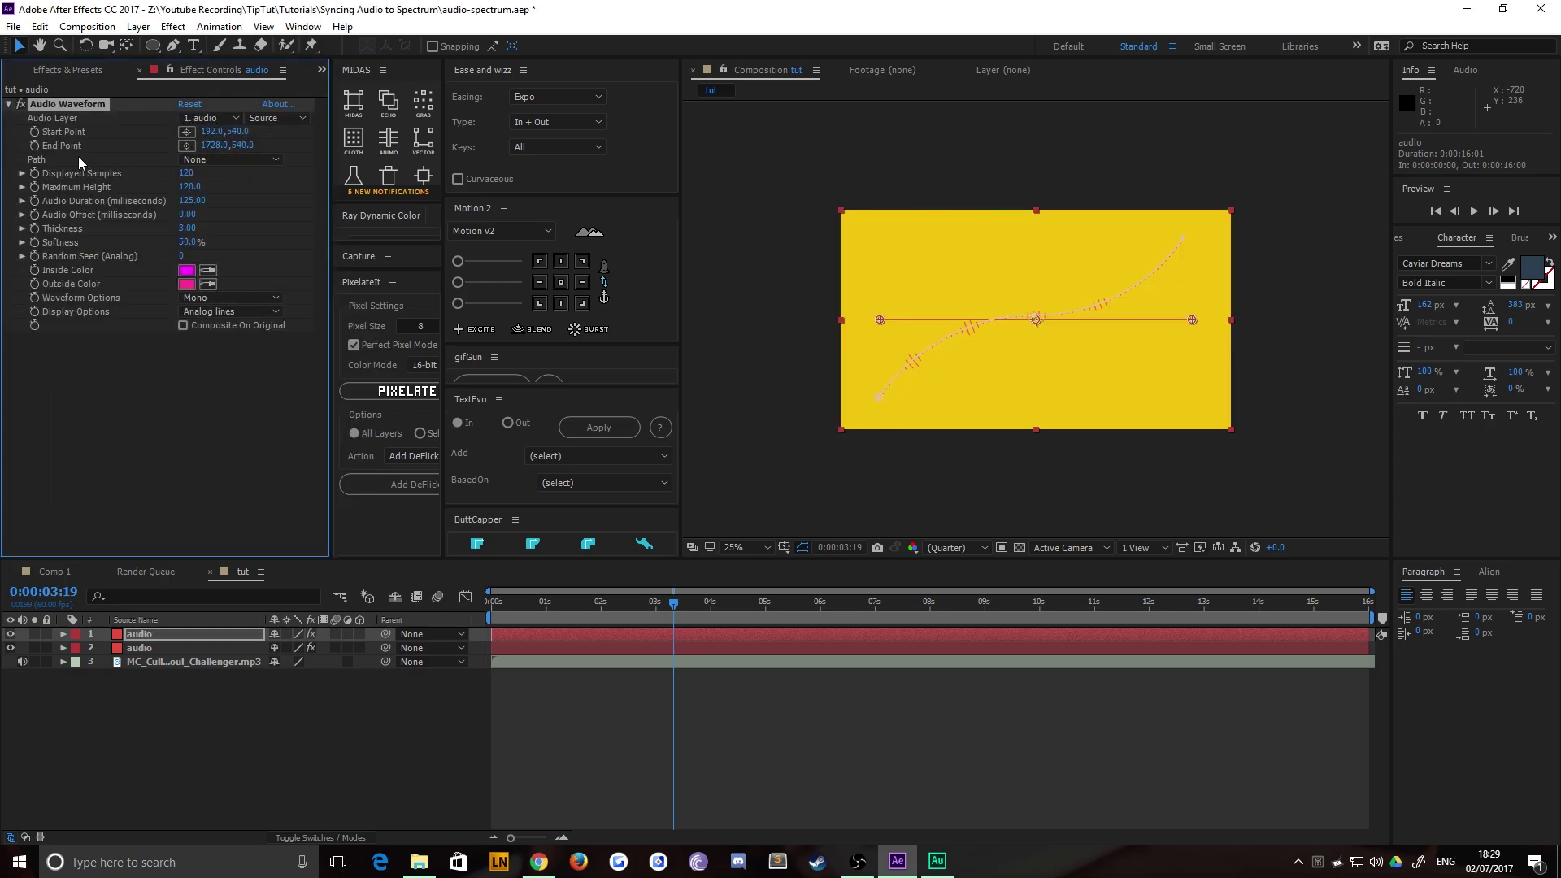
Step: Set the waveform's Path to Mask 1 and source to the MP3, hide the spectrum layer, and preview
click(231, 159)
click(227, 205)
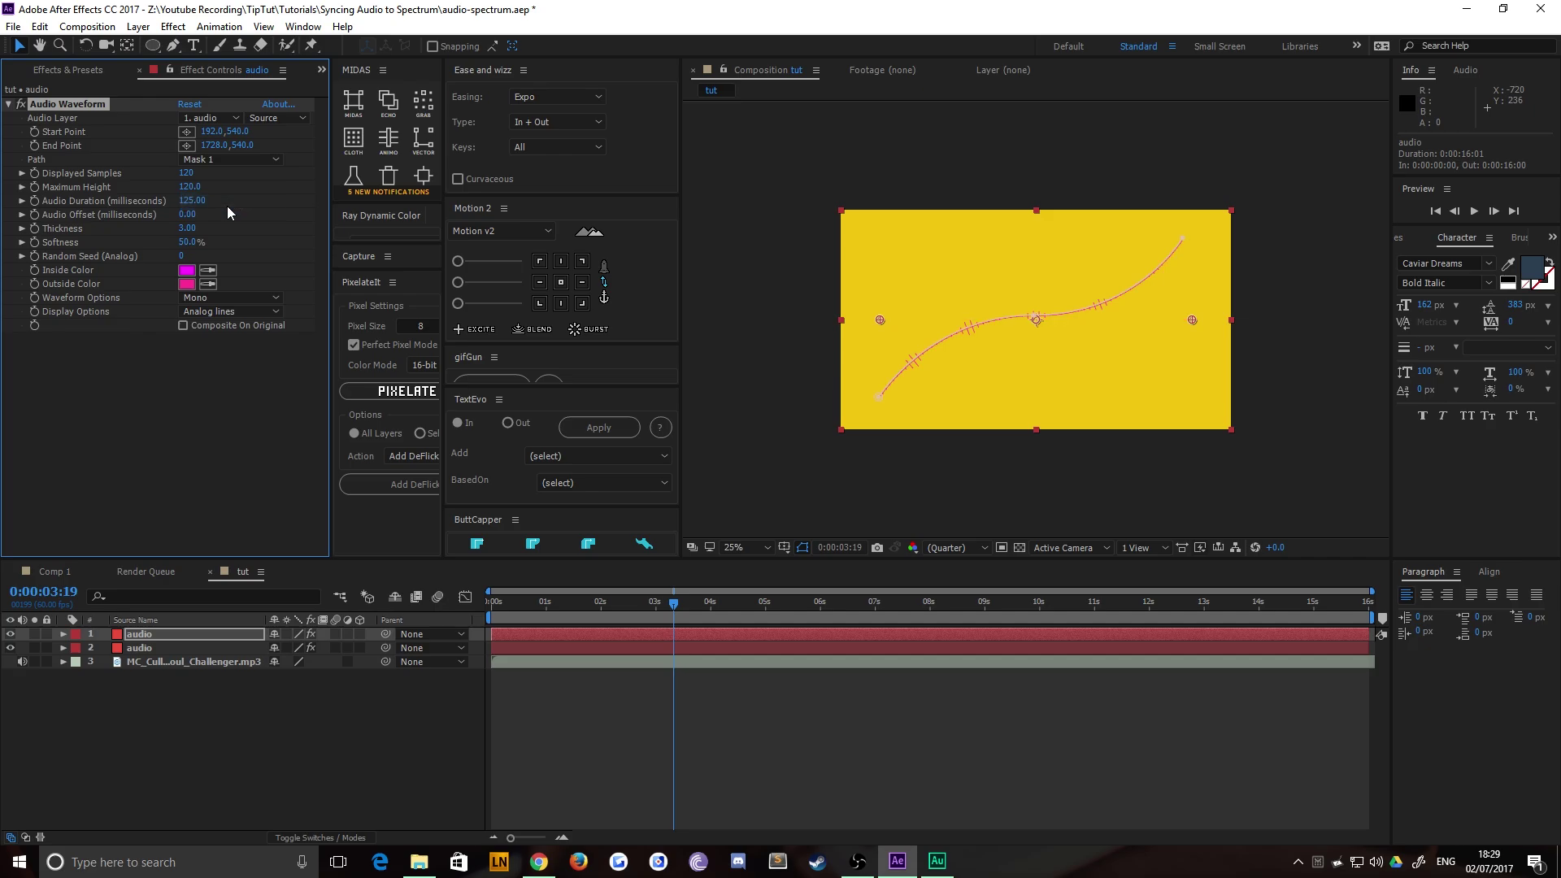
click(210, 117)
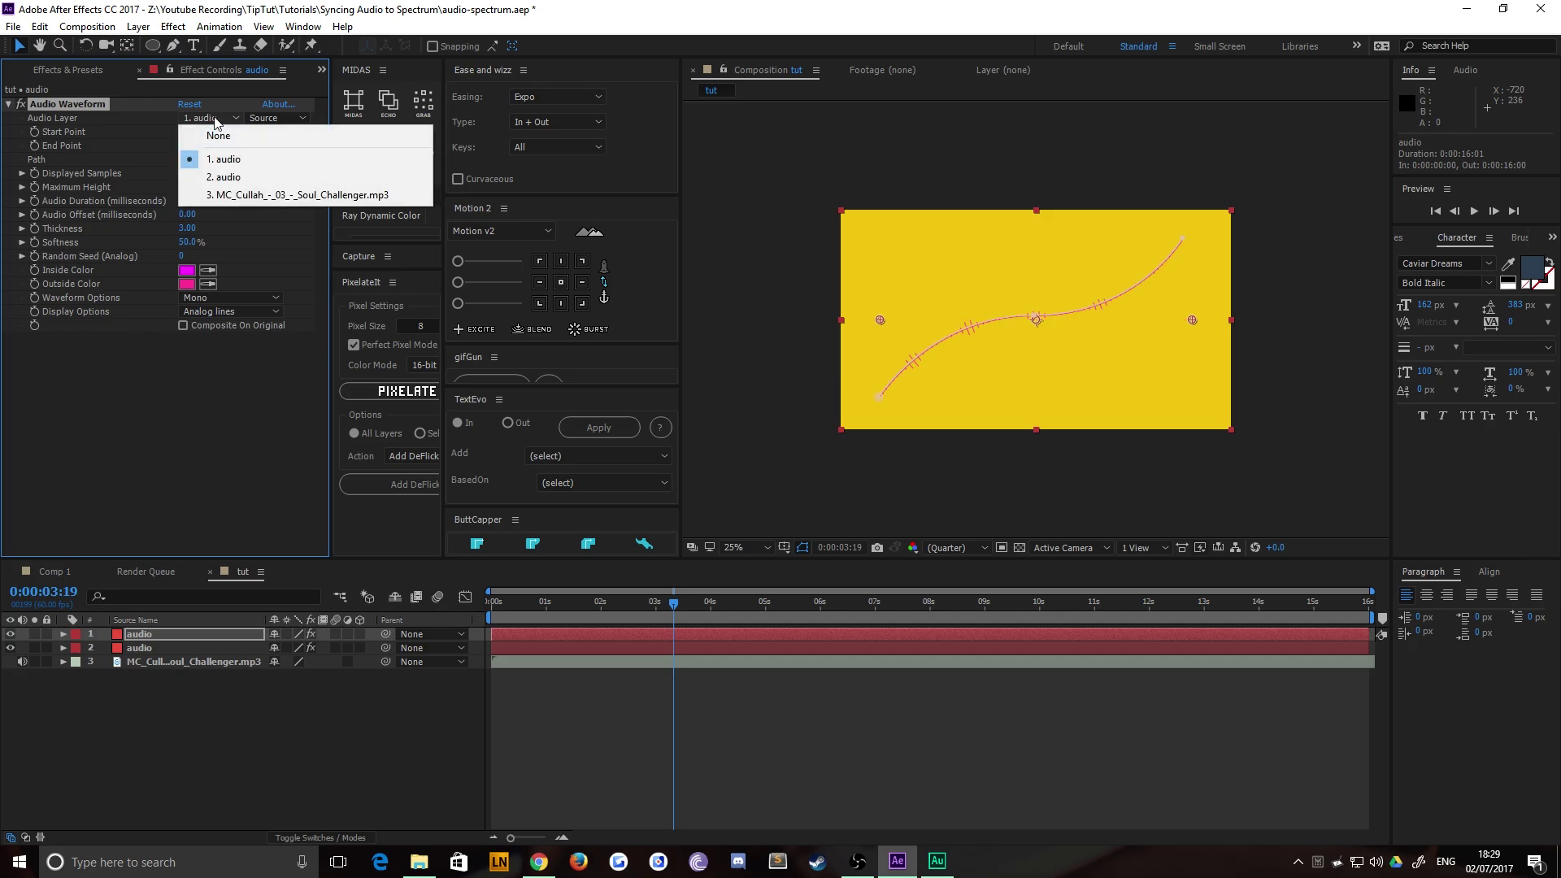
click(236, 195)
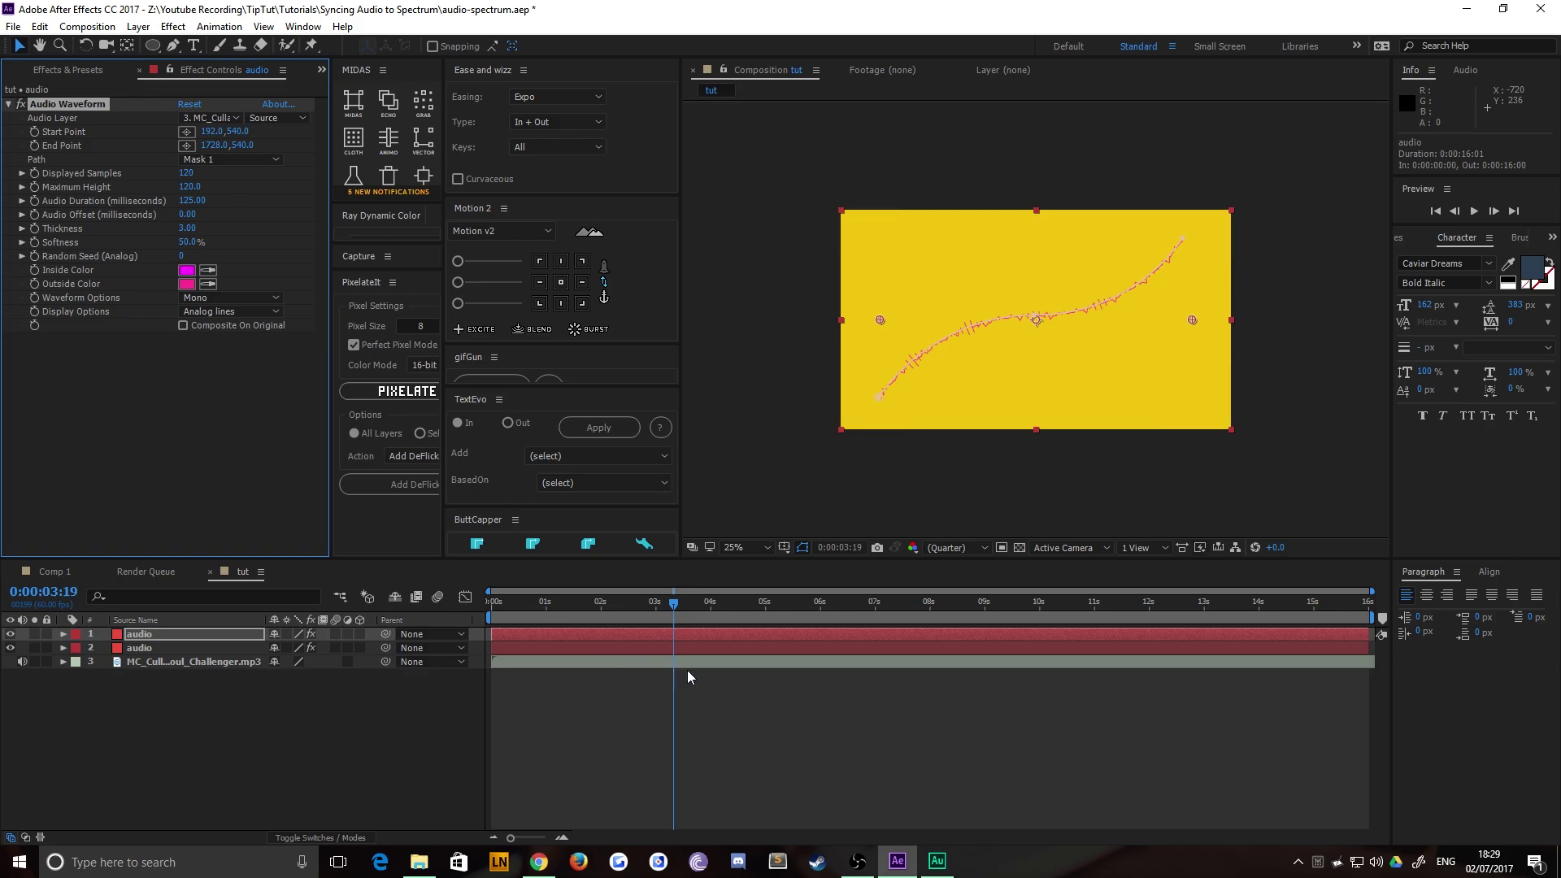
click(11, 647)
click(782, 423)
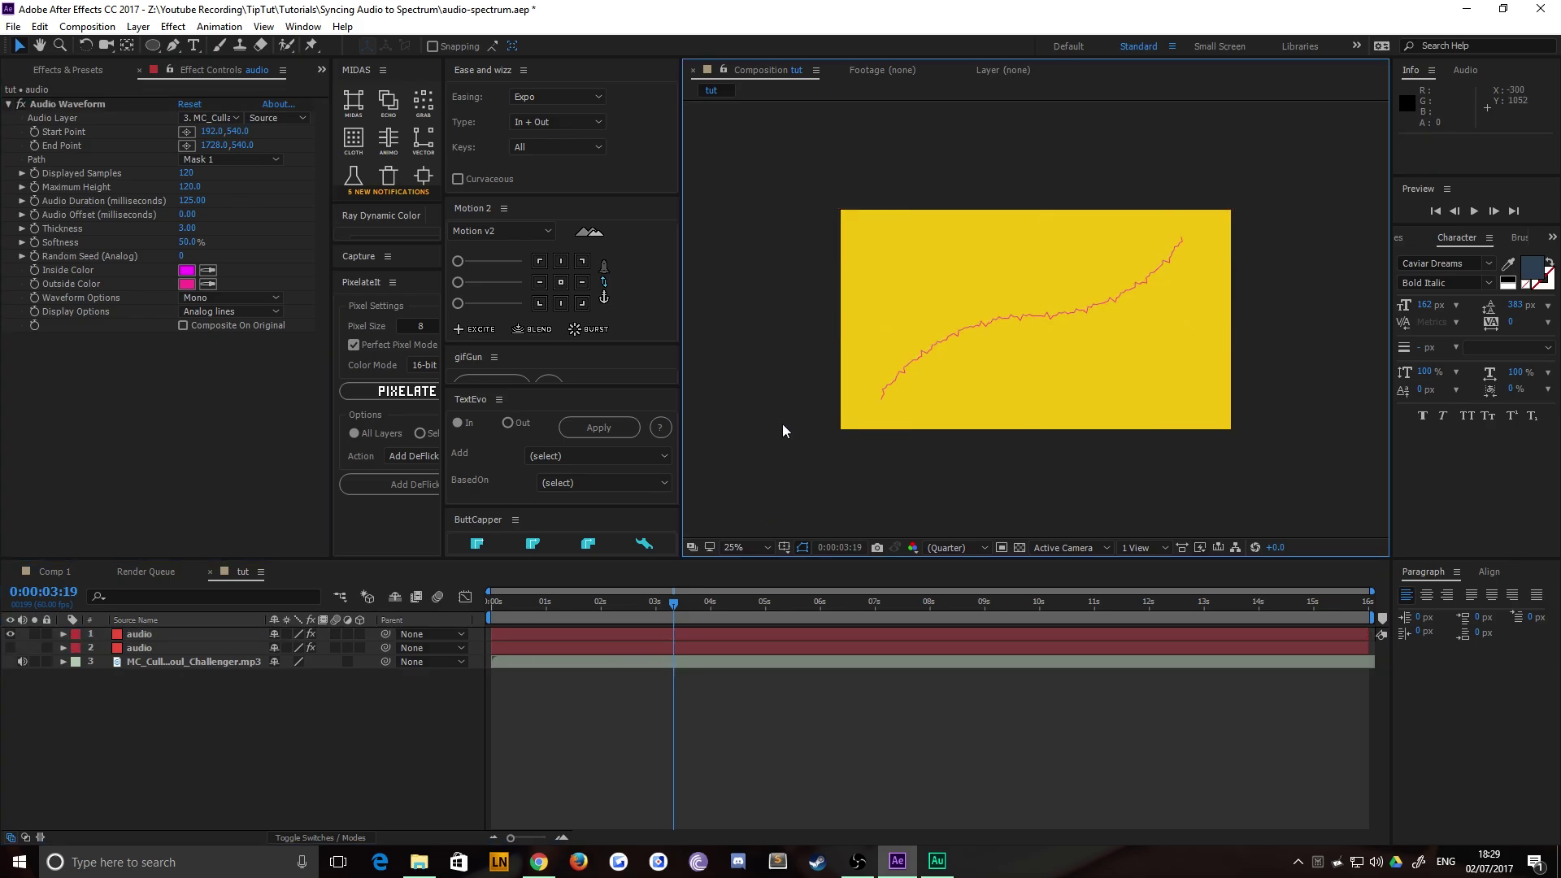
key(space)
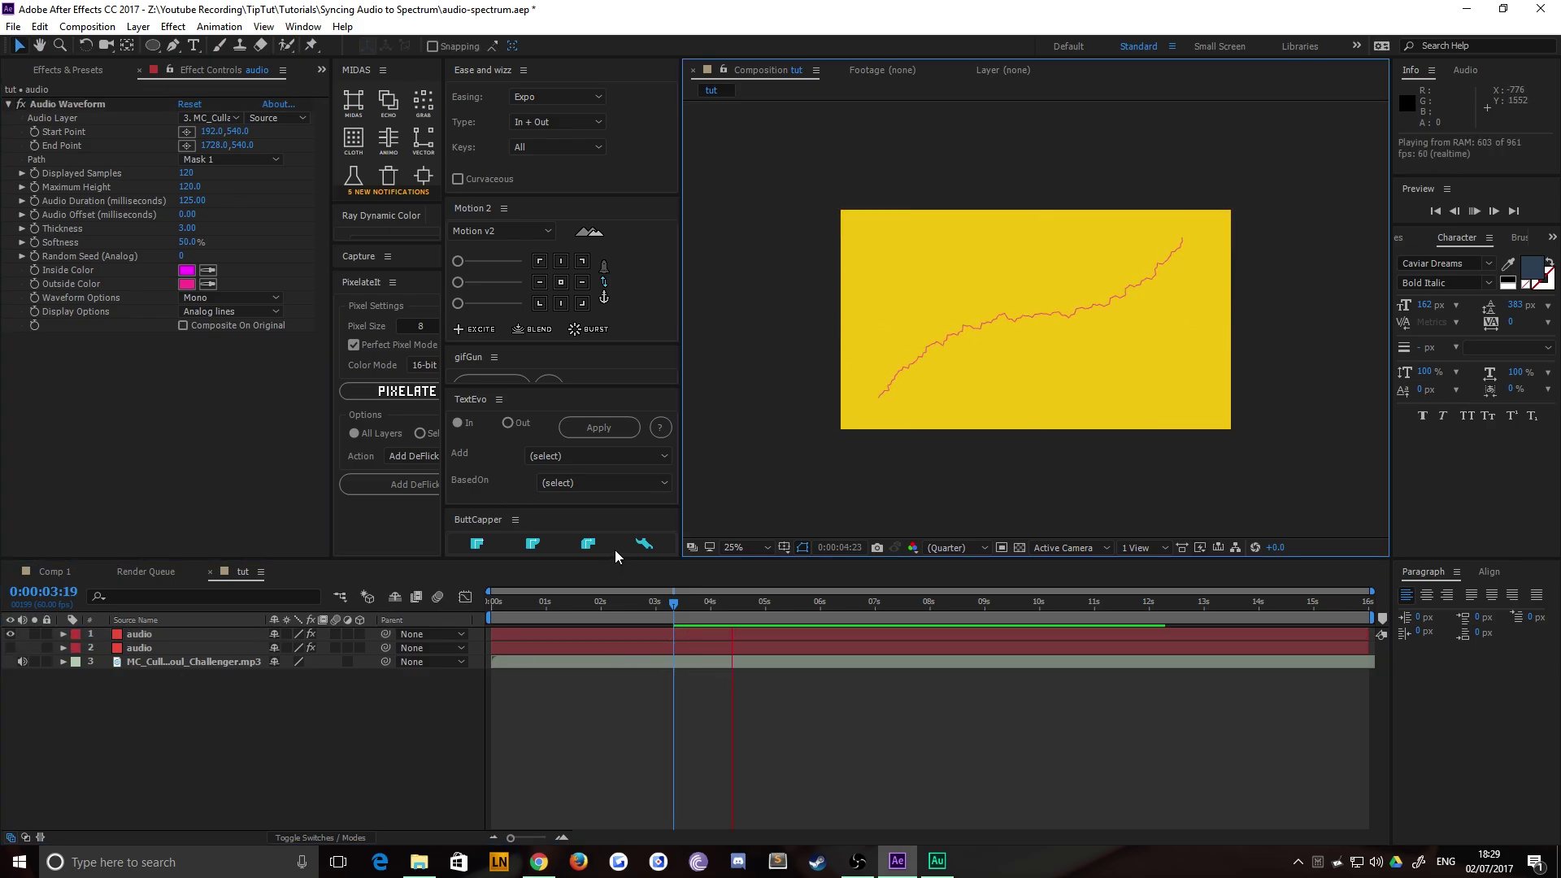
Step: Set Audio Waveform's Displayed Samples to 166 and Maximum Height to 147
key(space)
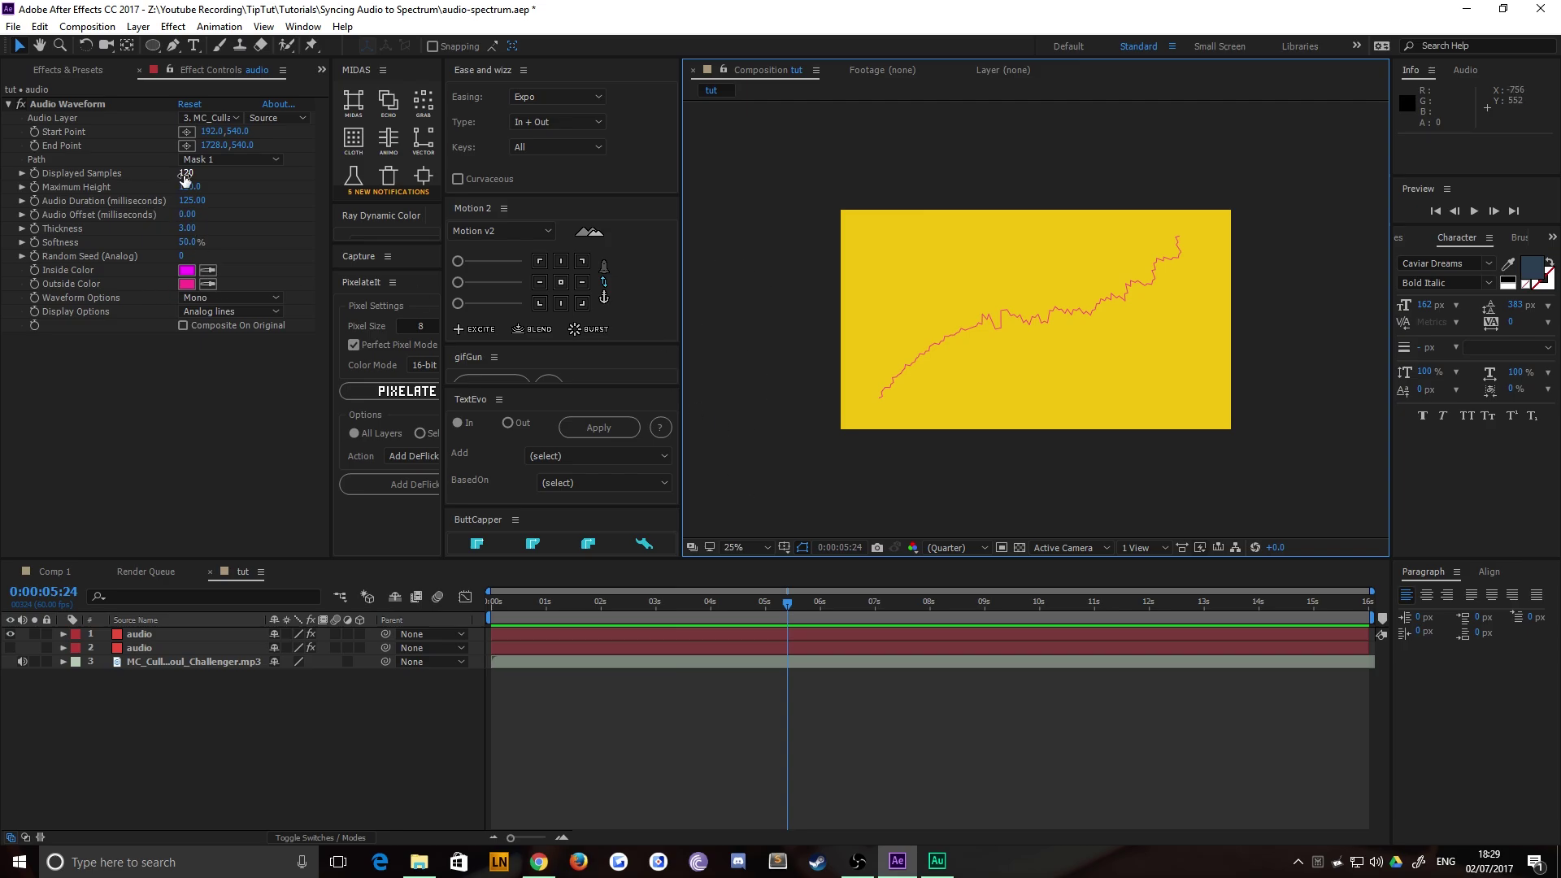
drag(185, 178, 108, 185)
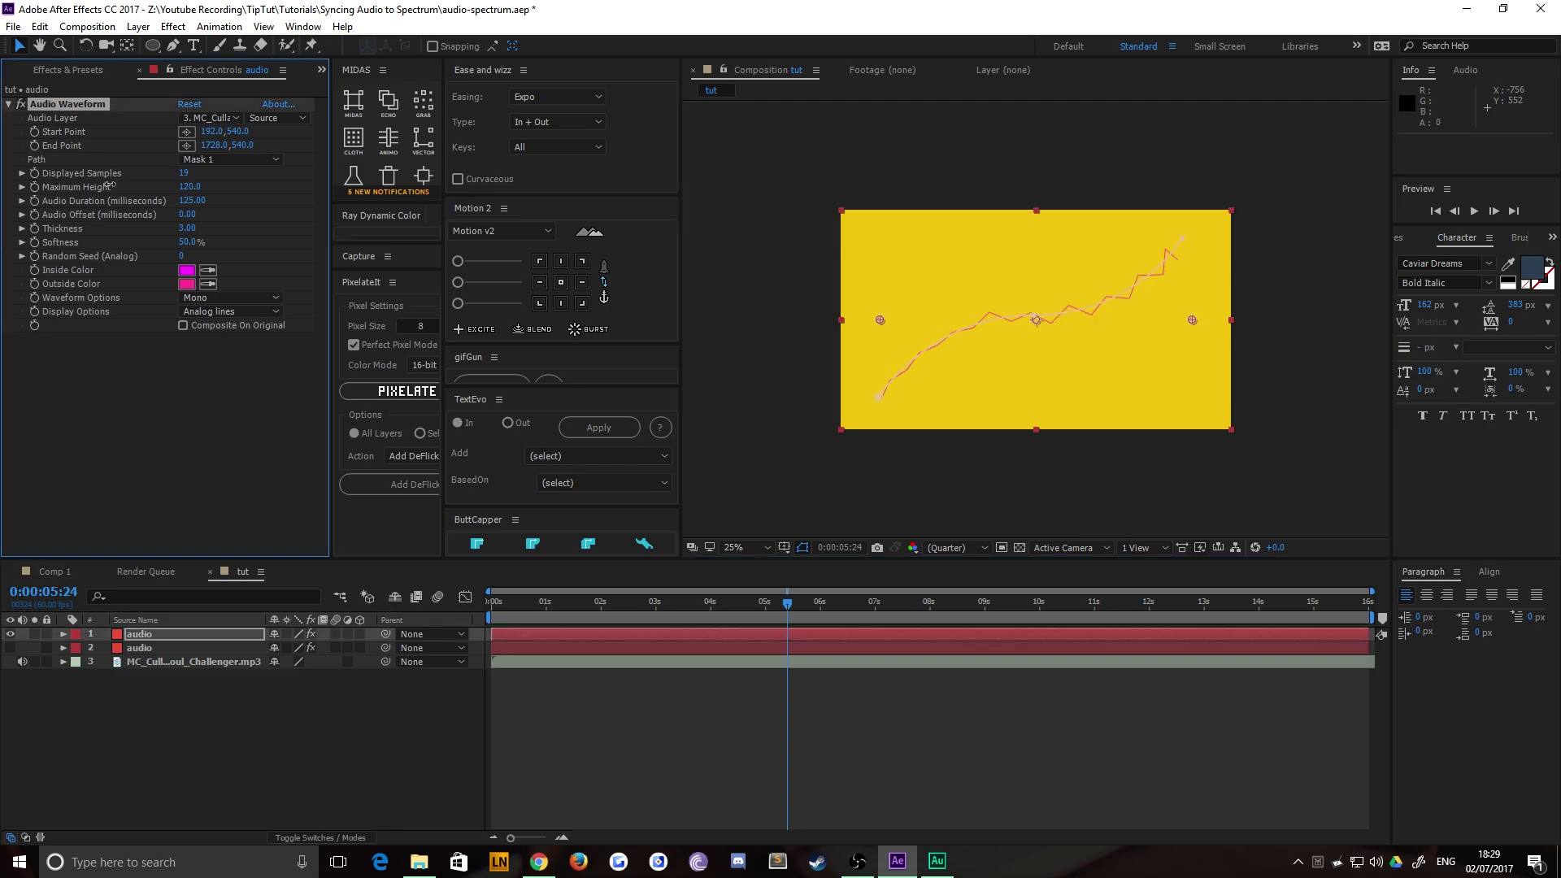
drag(109, 186, 227, 191)
drag(190, 186, 309, 187)
drag(423, 176, 192, 174)
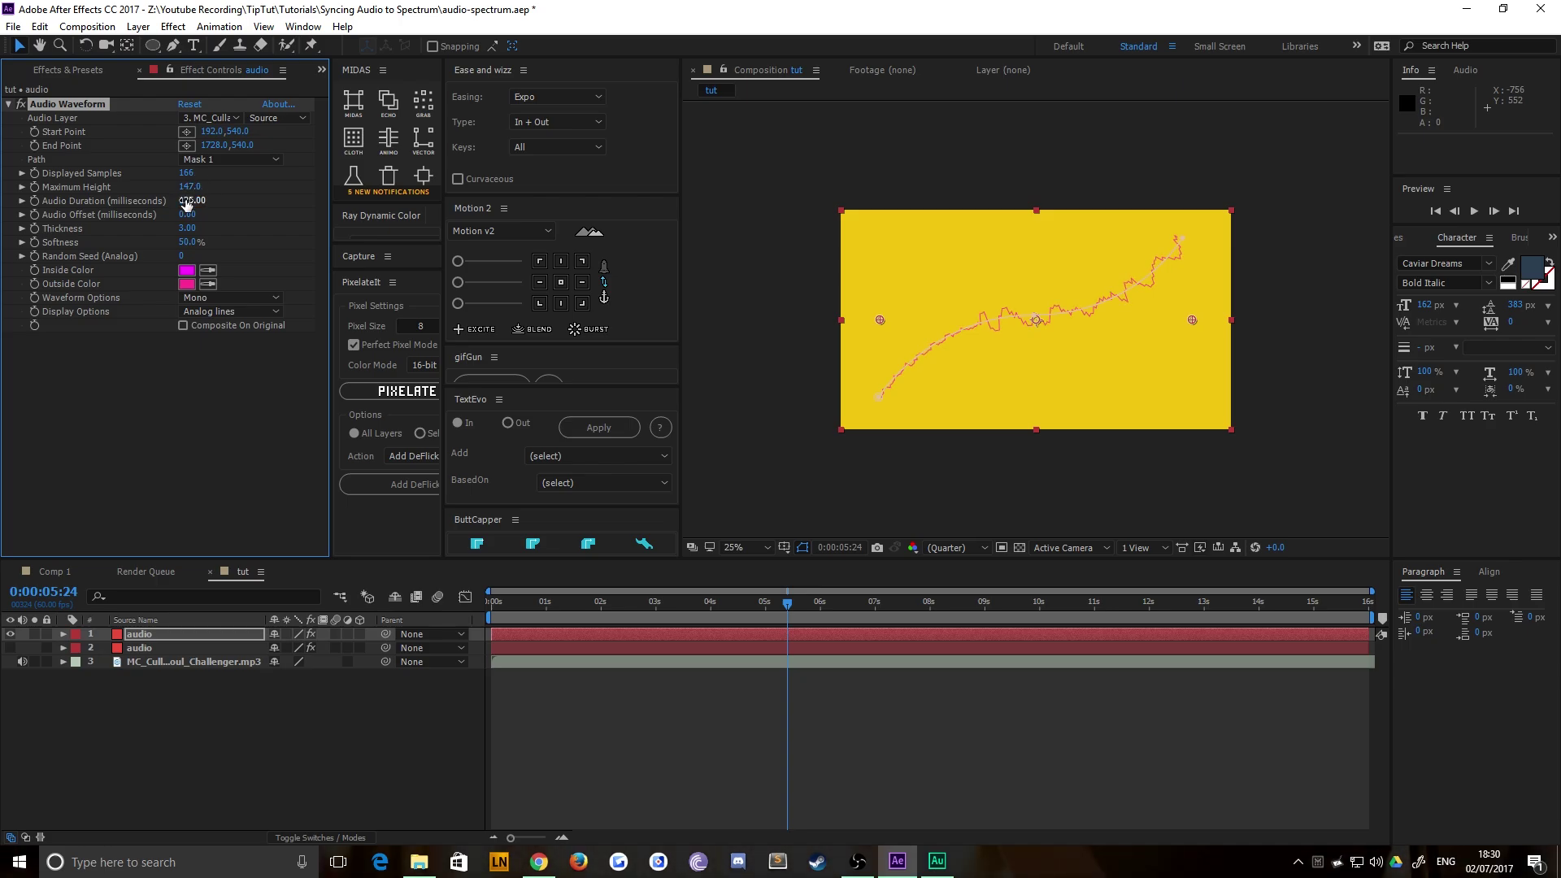
Step: Set Audio Duration to 135 ms, keep Thickness at 3, and move to 0:00:06:41
mouse_move(186, 204)
mouse_down()
mouse_move(227, 207)
mouse_move(202, 216)
mouse_up()
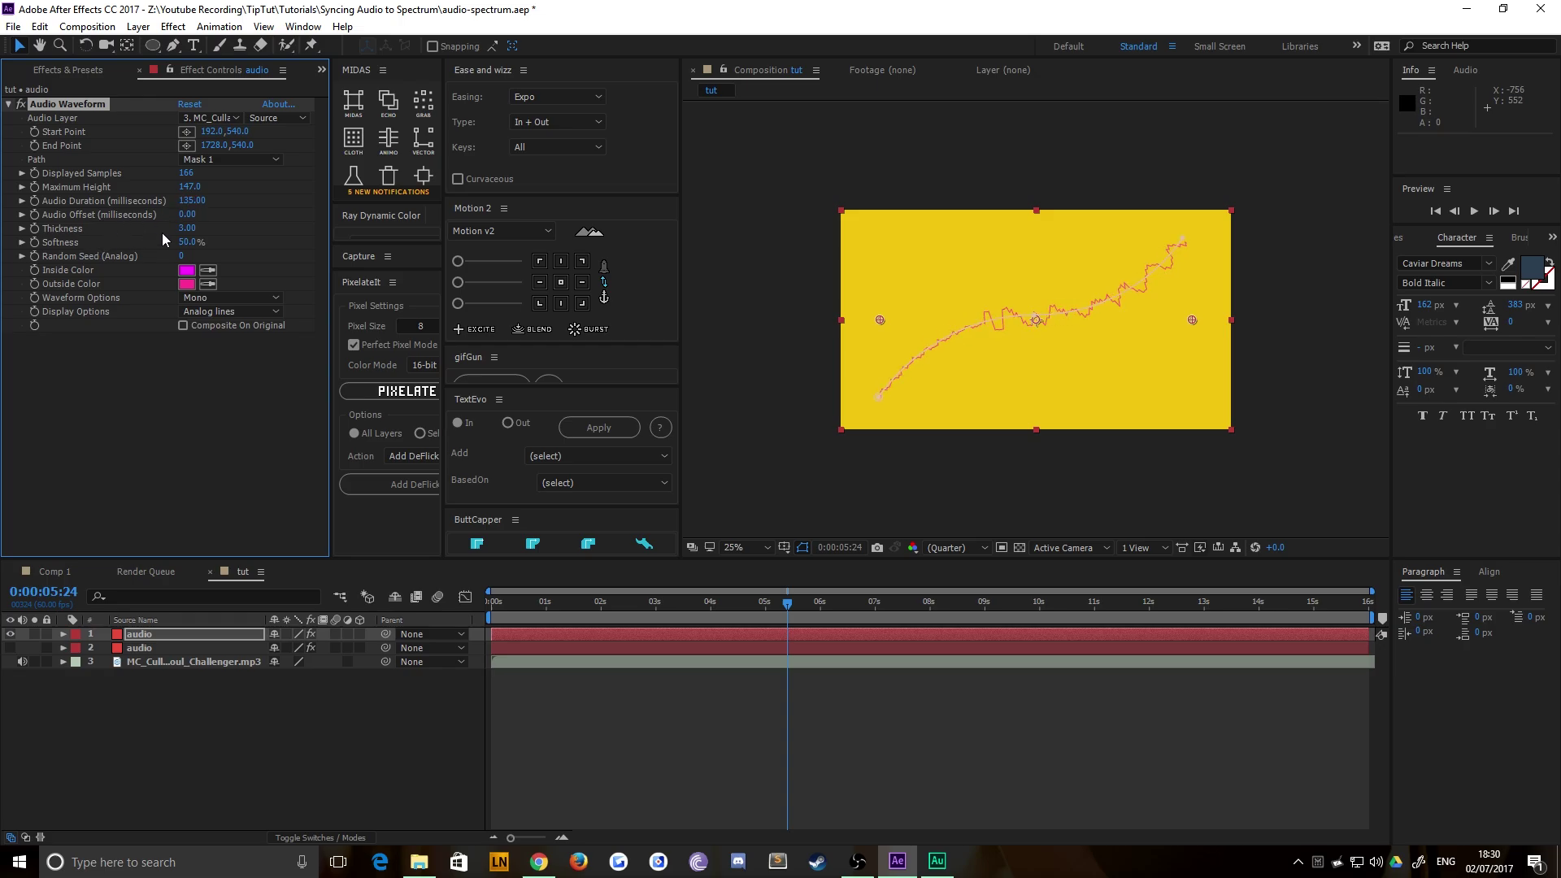
drag(182, 229, 179, 225)
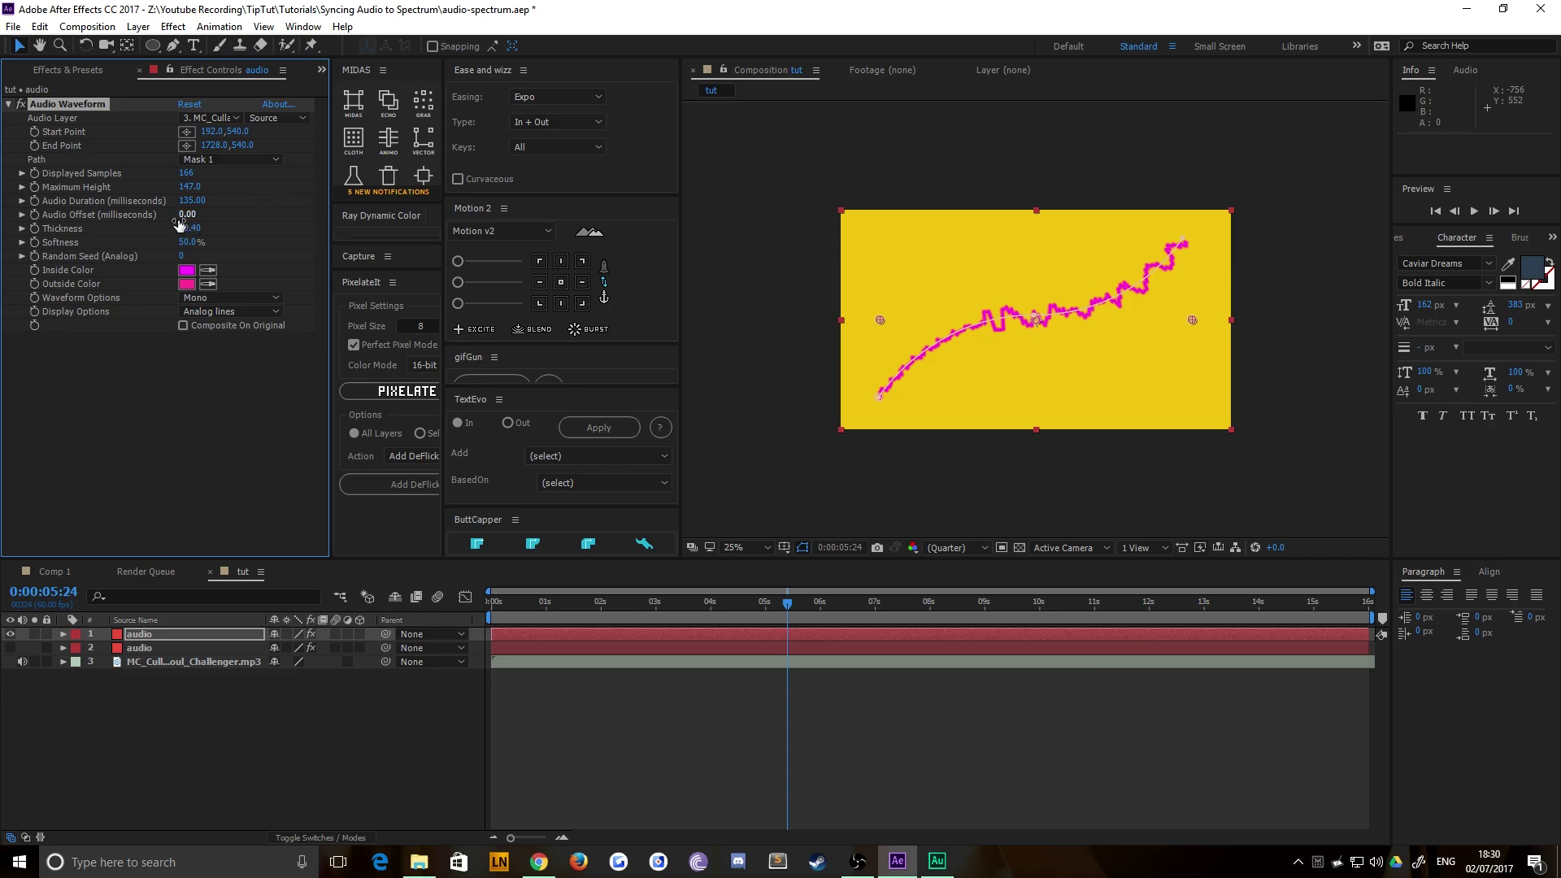
key(ctrl+z)
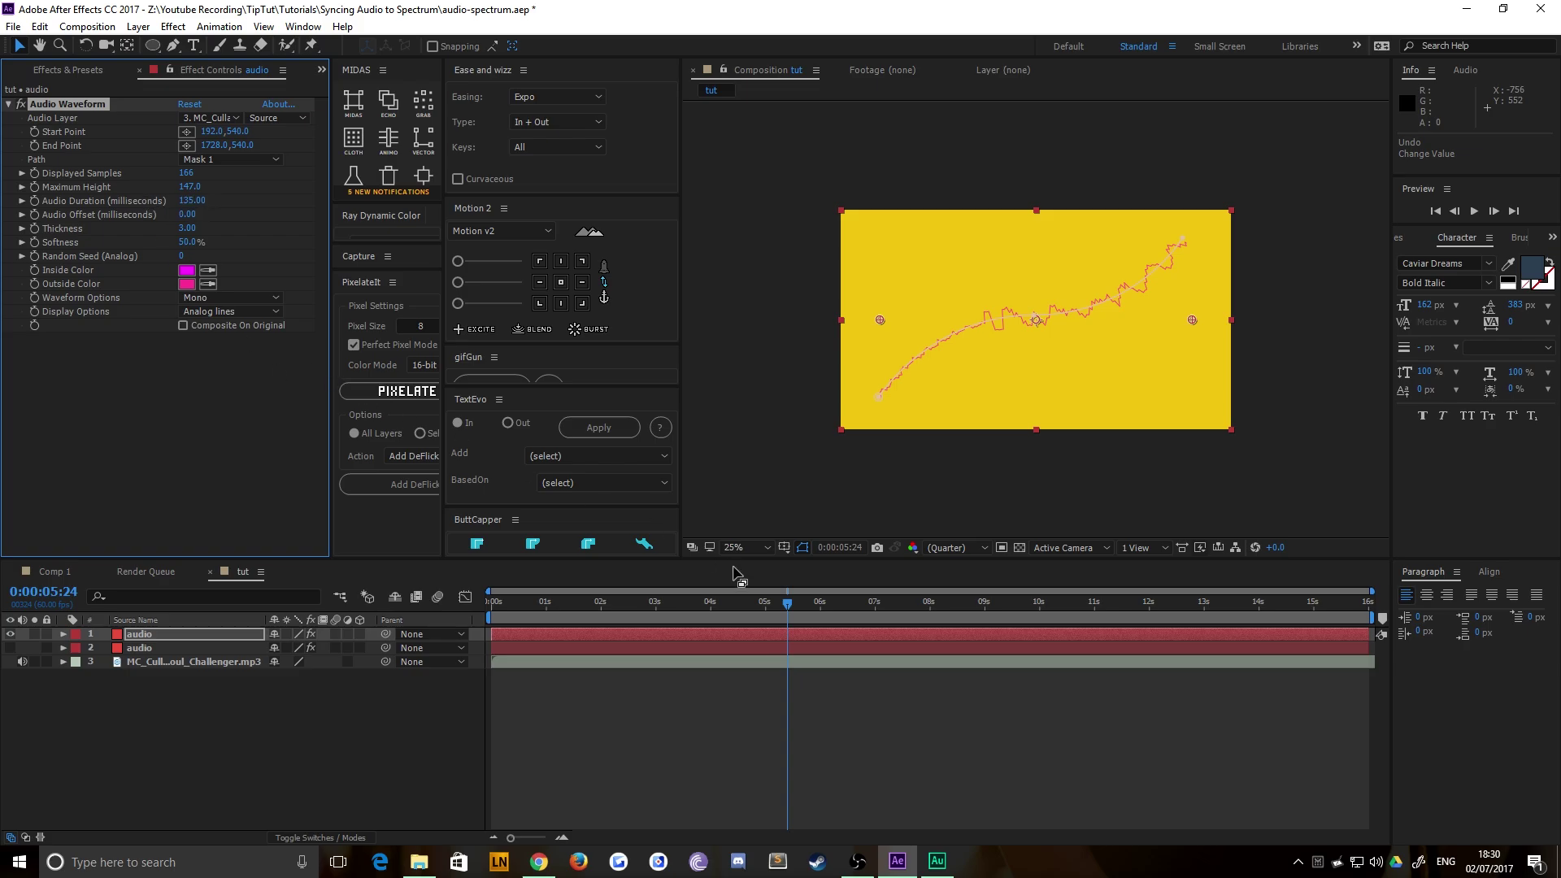
drag(750, 604, 858, 606)
Step: Reveal Opacity on both audio layers and set opacity keyframes at 0:00:06:41
click(748, 694)
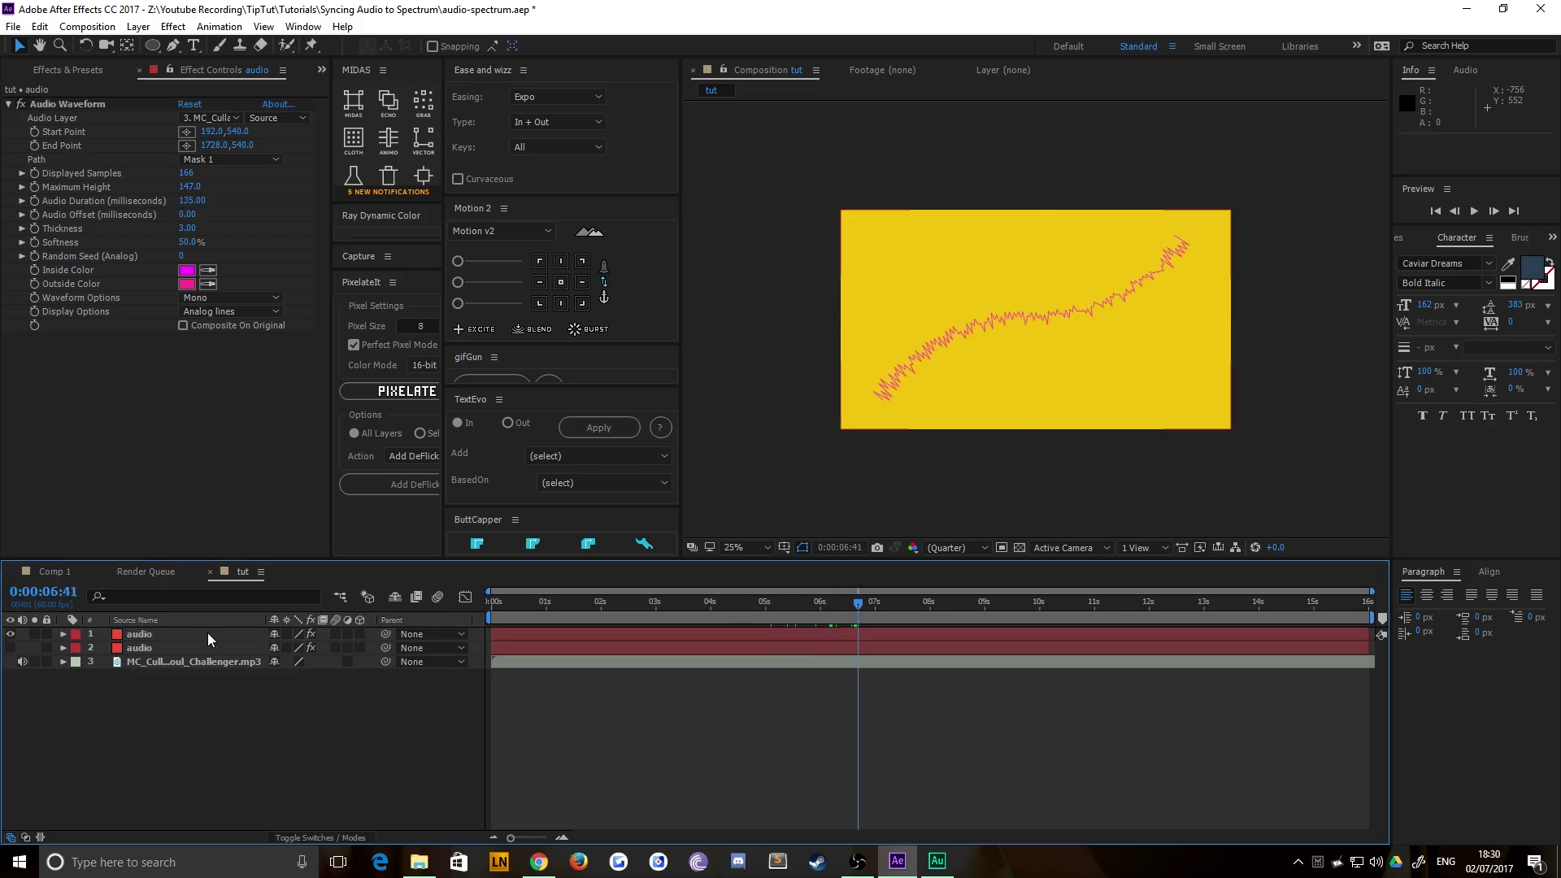
click(206, 636)
key(t)
click(154, 662)
key(t)
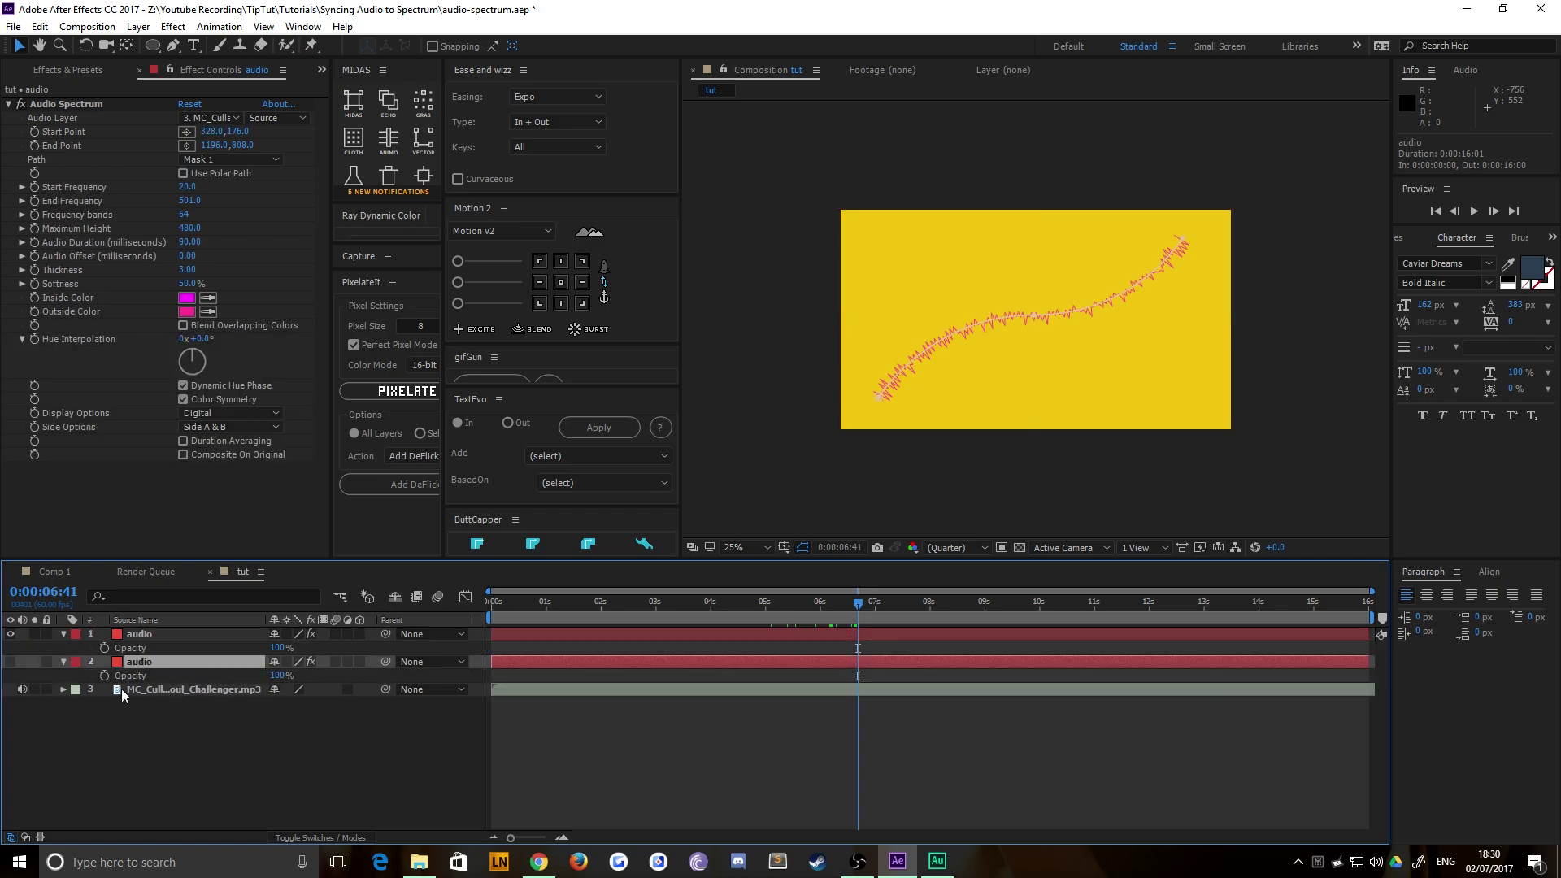
drag(104, 689, 107, 648)
click(104, 649)
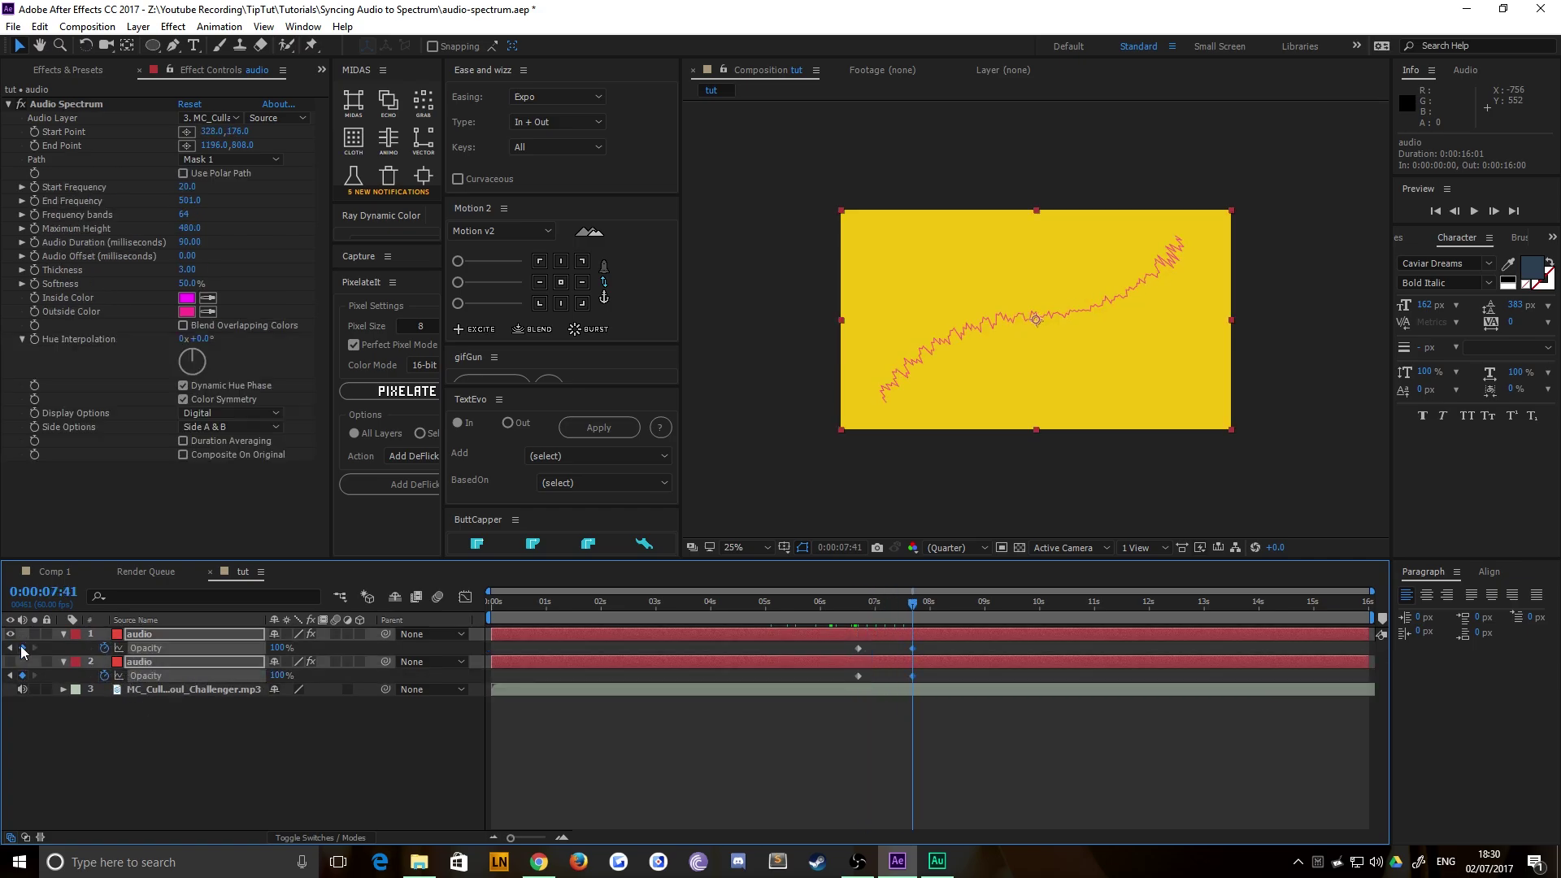
Step: Add 7:41 keyframes with the waveform at 0% there and the spectrum at 0% at 6:41, then preview
click(22, 648)
text(0)
key(Return)
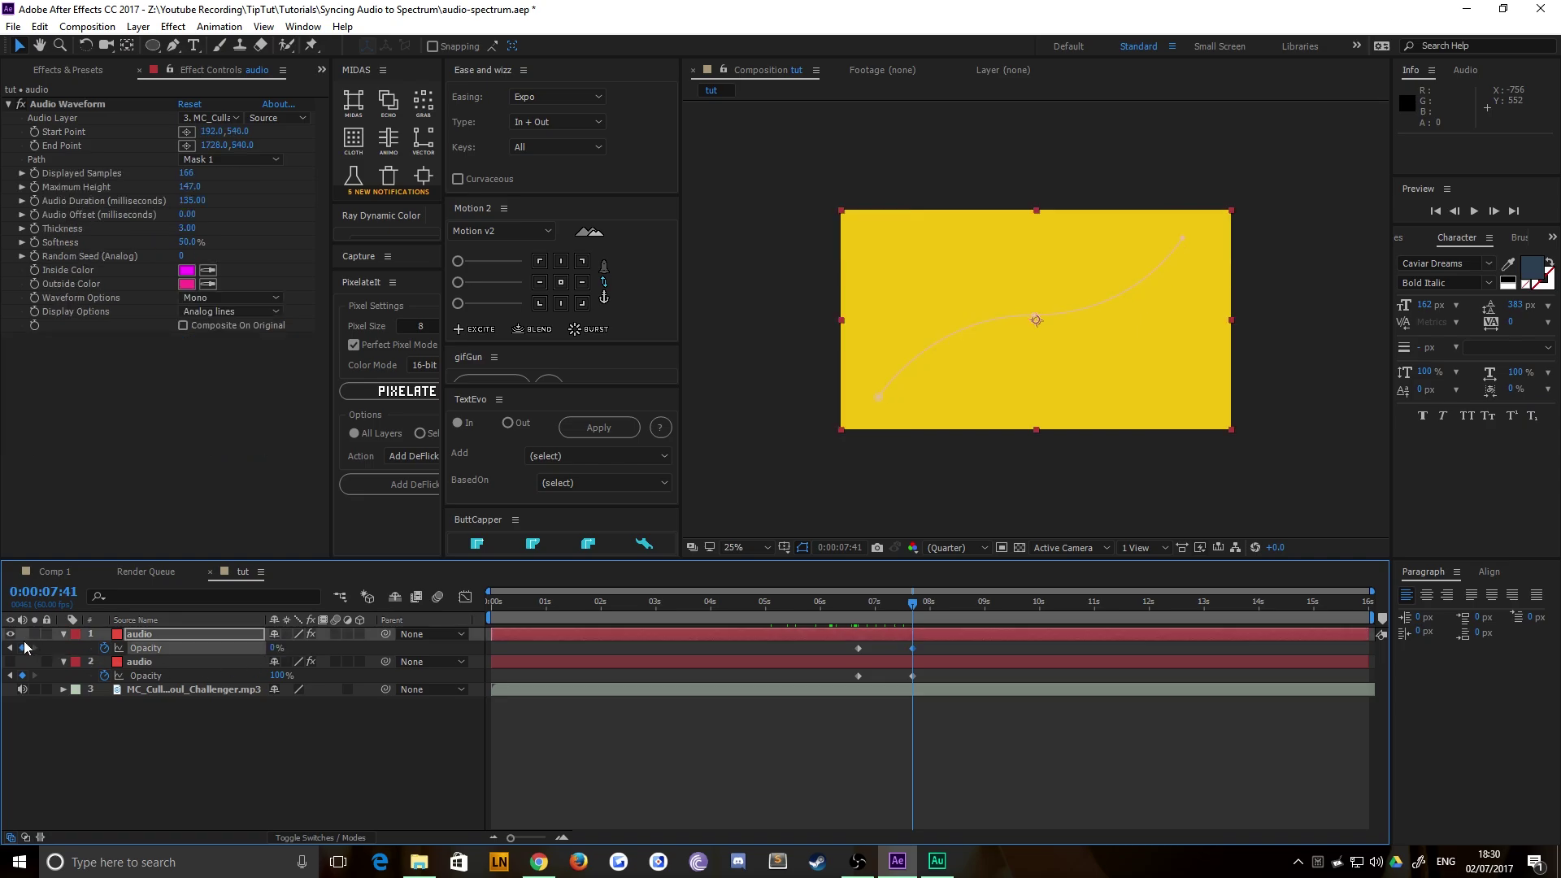
key(j)
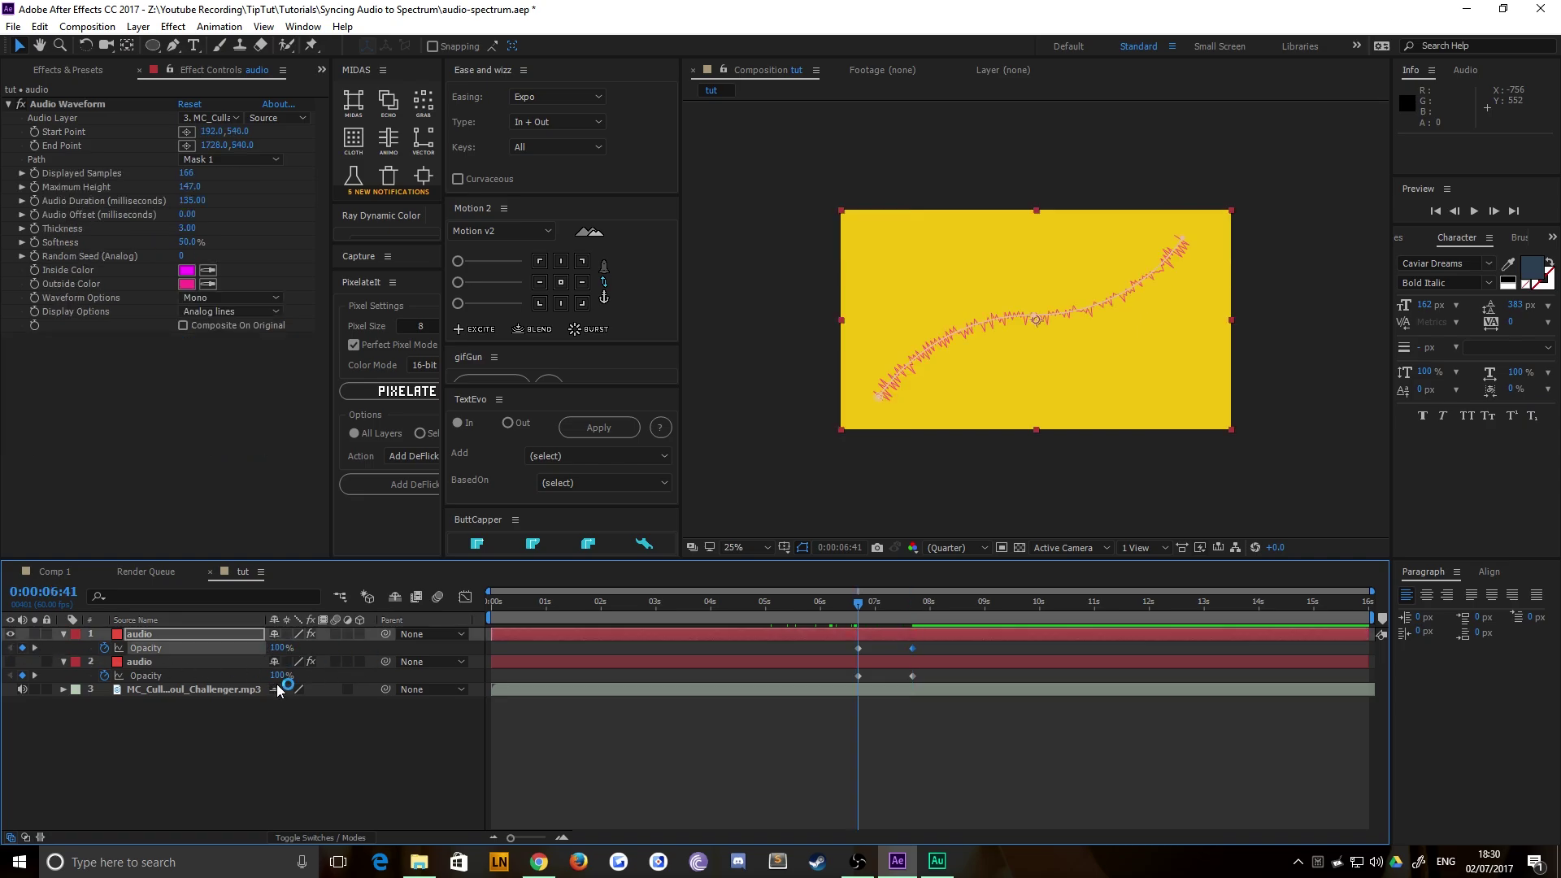
click(277, 676)
text(0)
key(Return)
key(space)
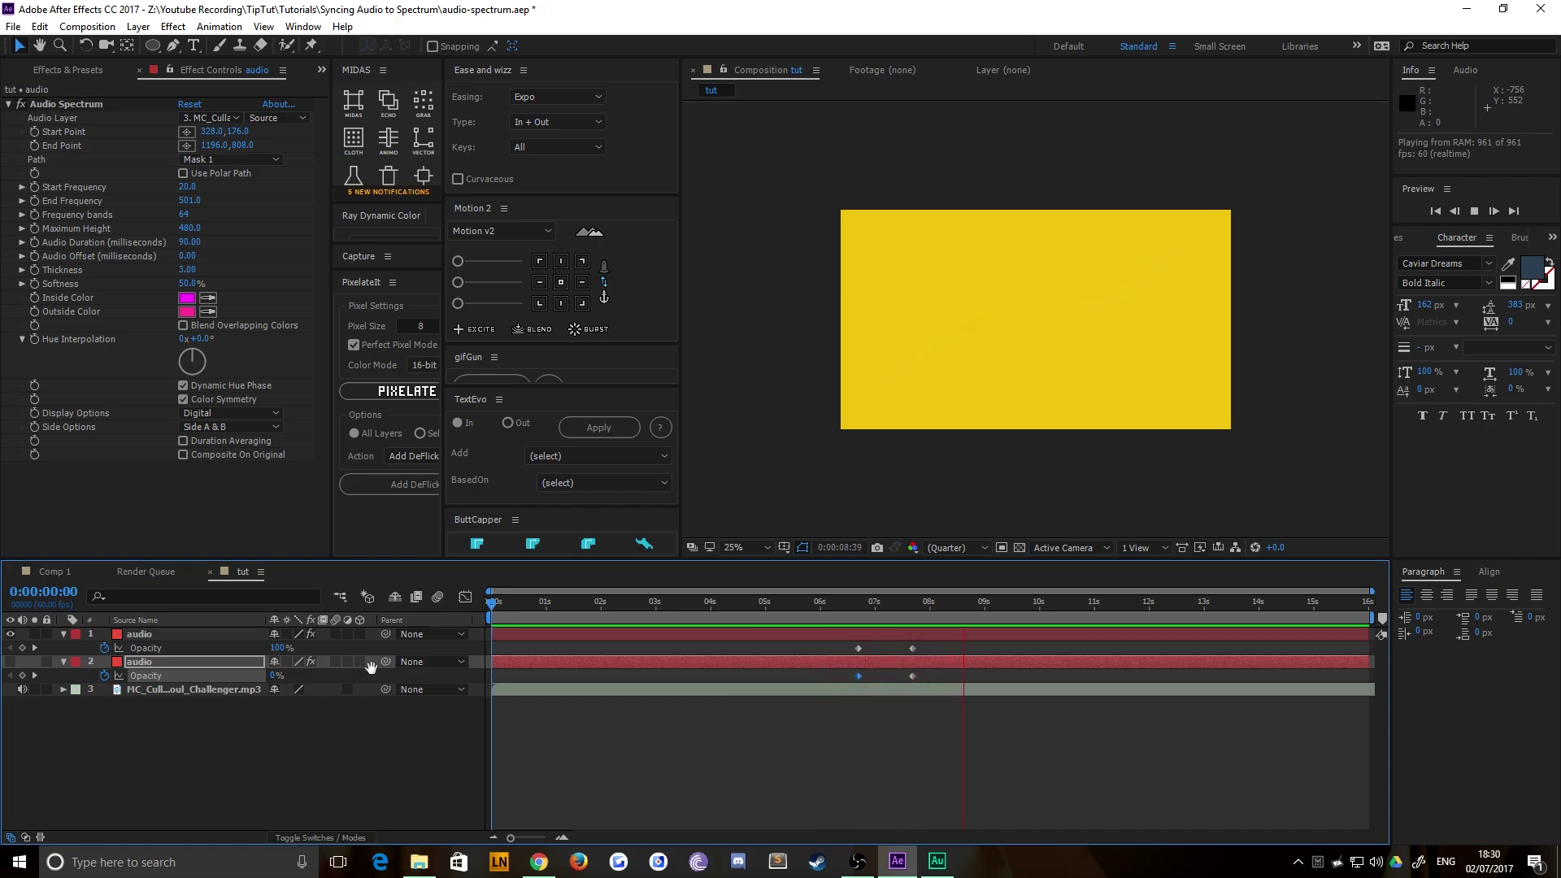
Step: Unhide the spectrum layer and play the crossfade from about 6 seconds
key(space)
click(173, 747)
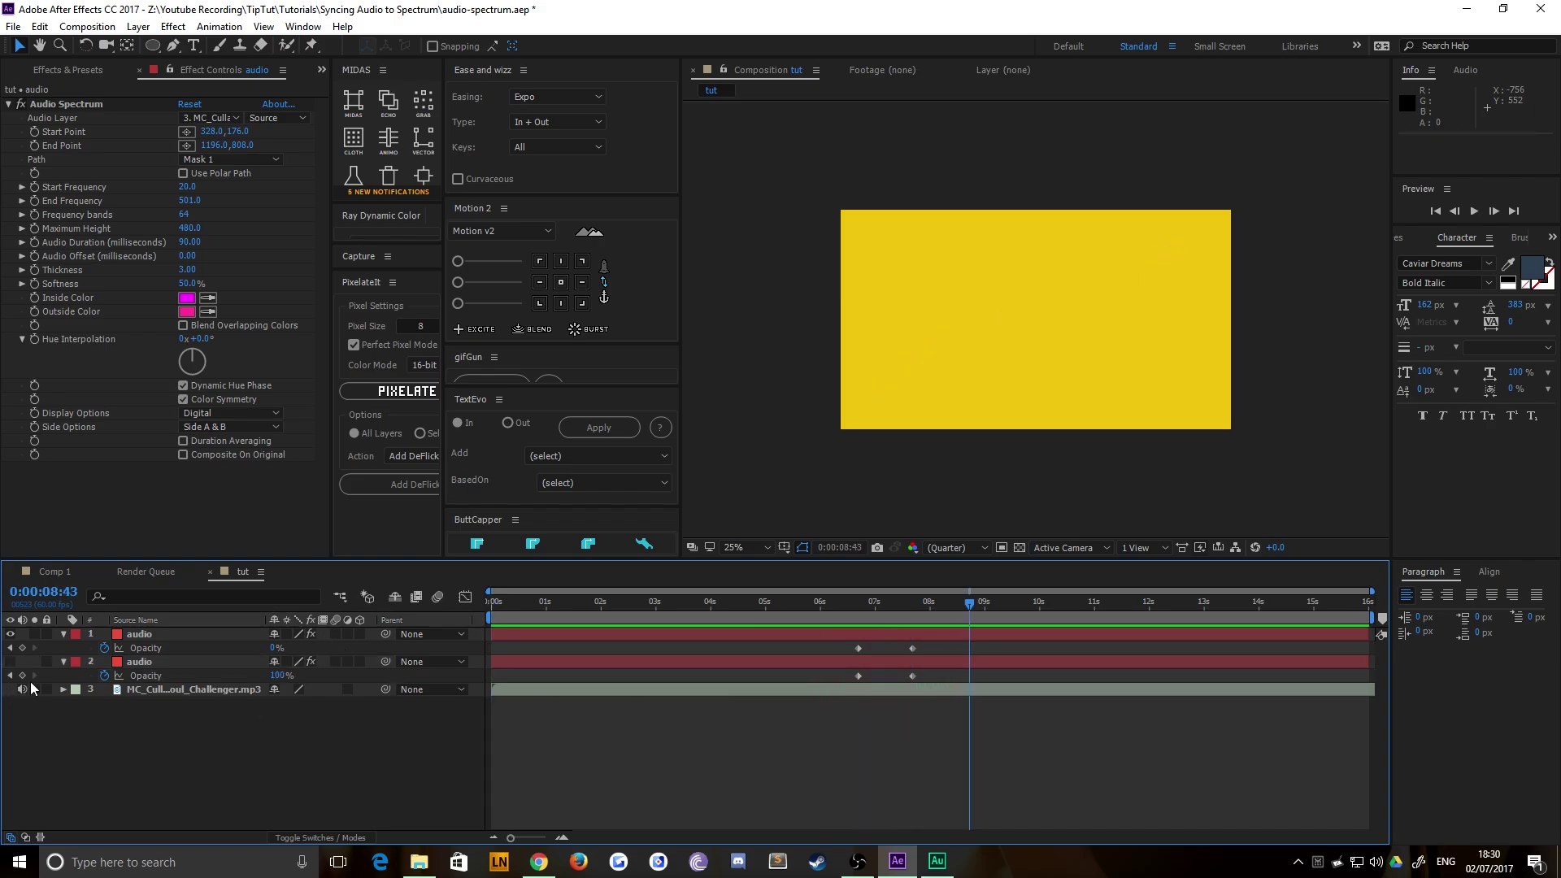
click(11, 662)
click(826, 610)
key(space)
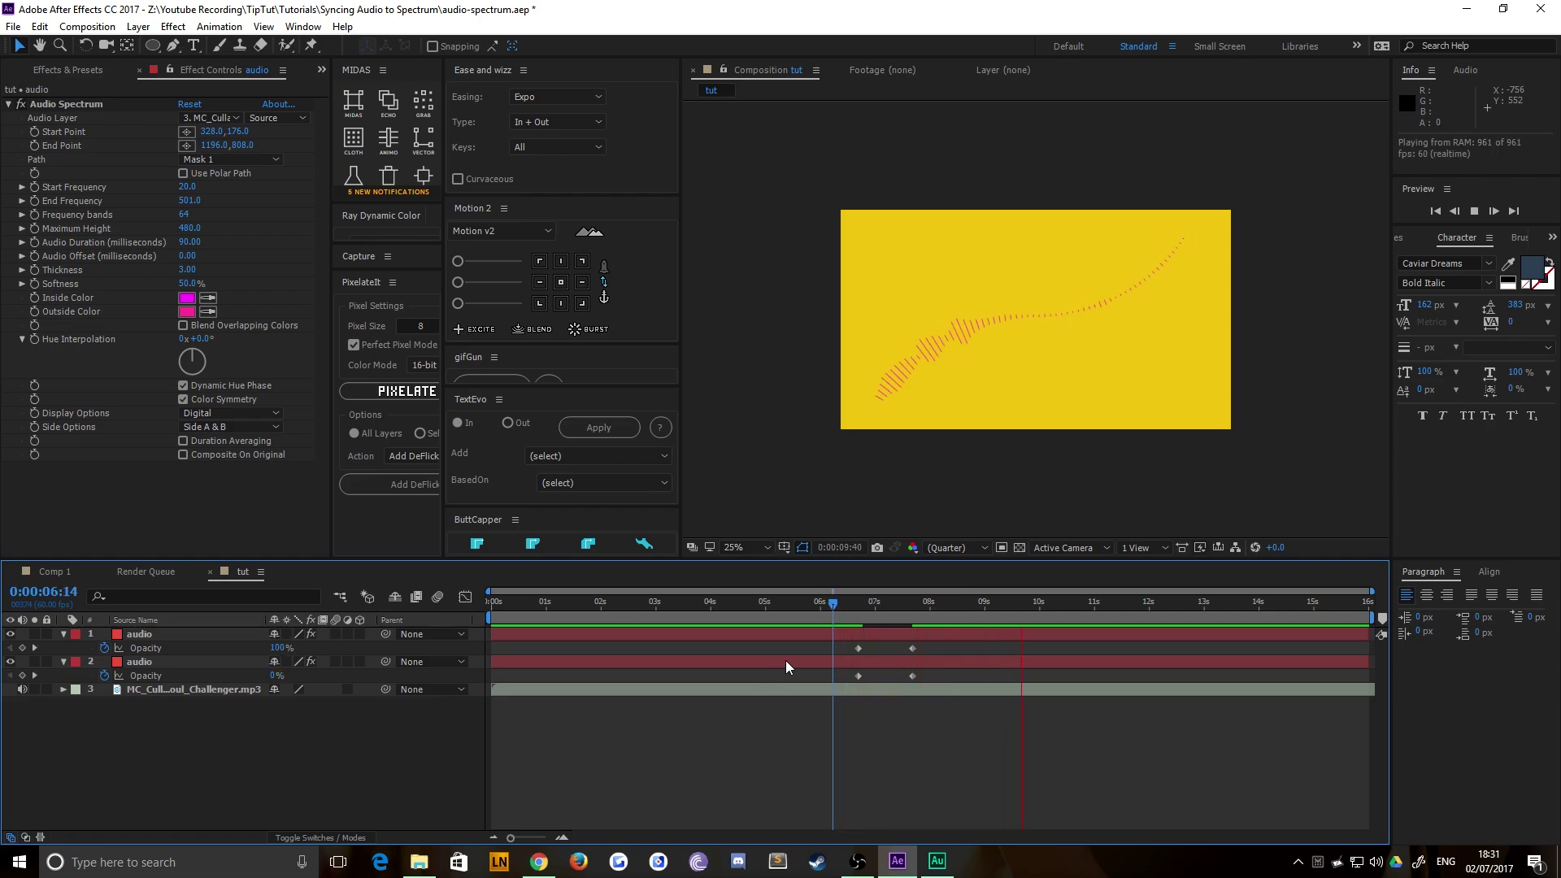
key(space)
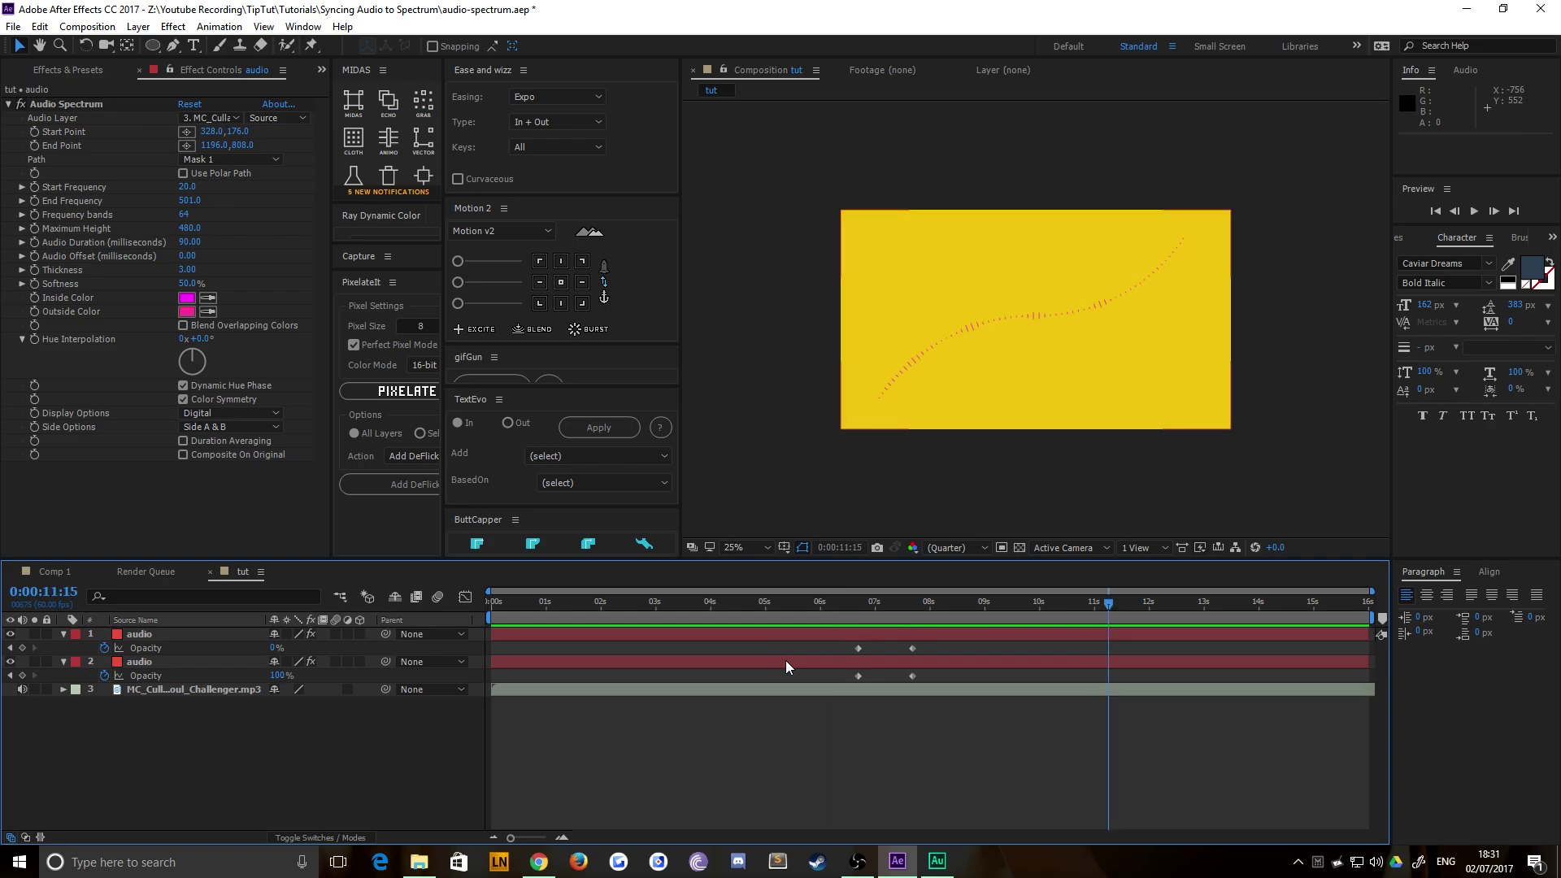